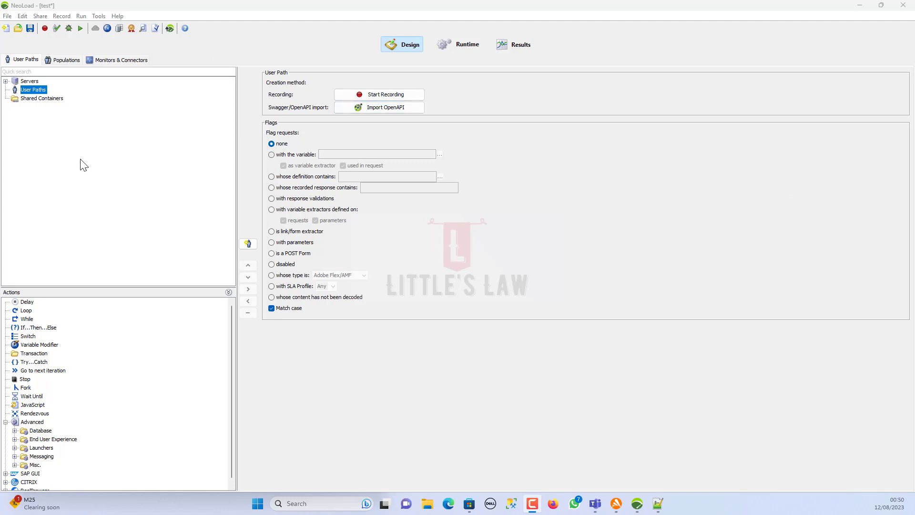
- Open the Start Recording dialog and browse the Web, SAP GUI and Citrix tabs, returning to RealBrowser
click(45, 29)
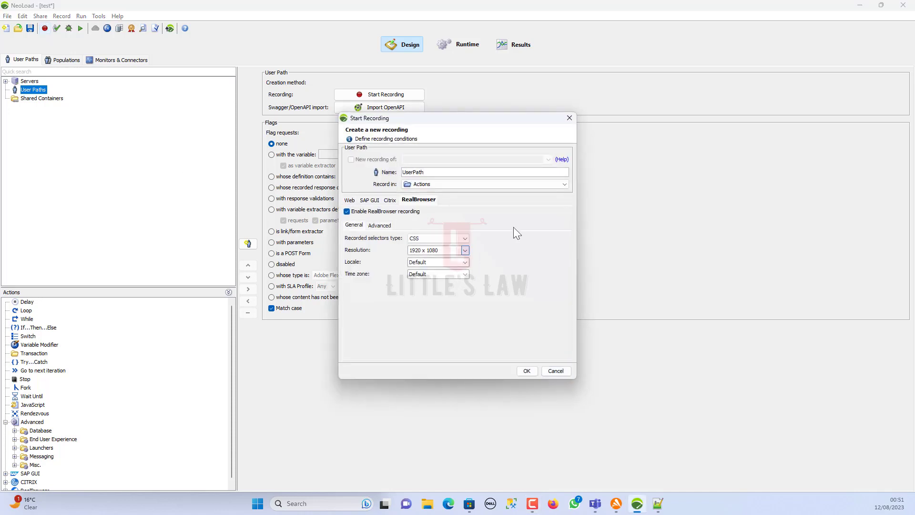
click(350, 200)
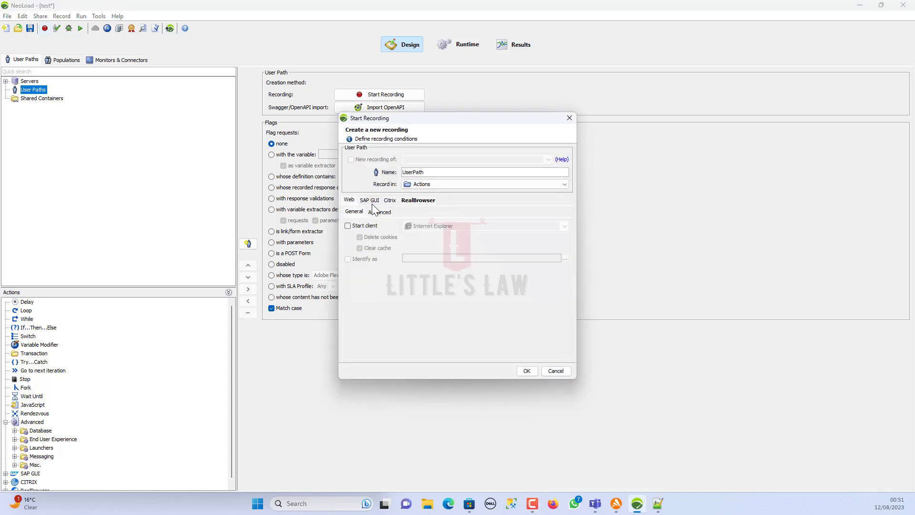
click(373, 202)
click(390, 201)
click(408, 202)
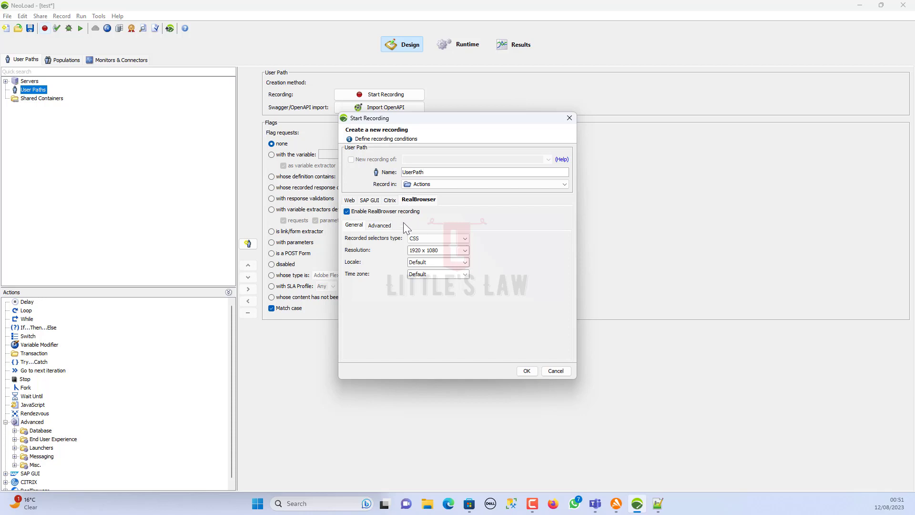
- Keep RealBrowser recording enabled and show the recorded selector type choices
click(370, 213)
click(368, 212)
click(439, 240)
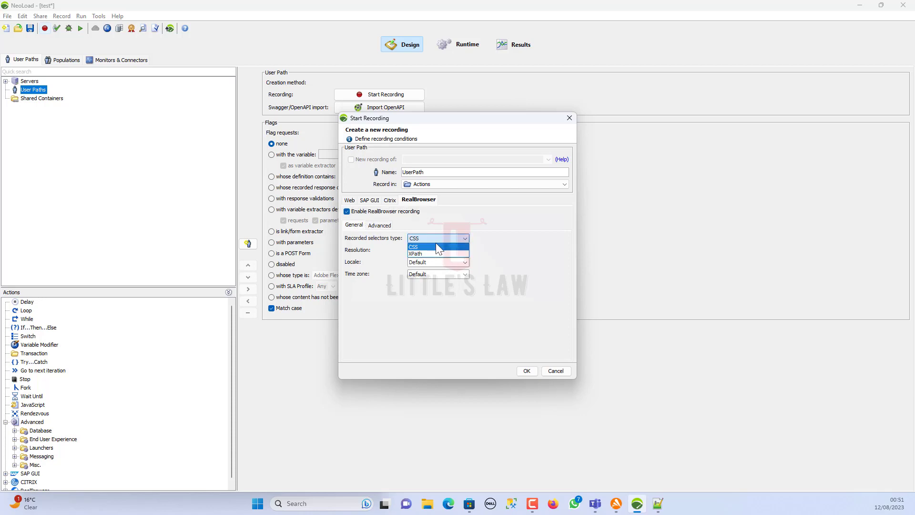
click(438, 239)
click(437, 240)
click(435, 252)
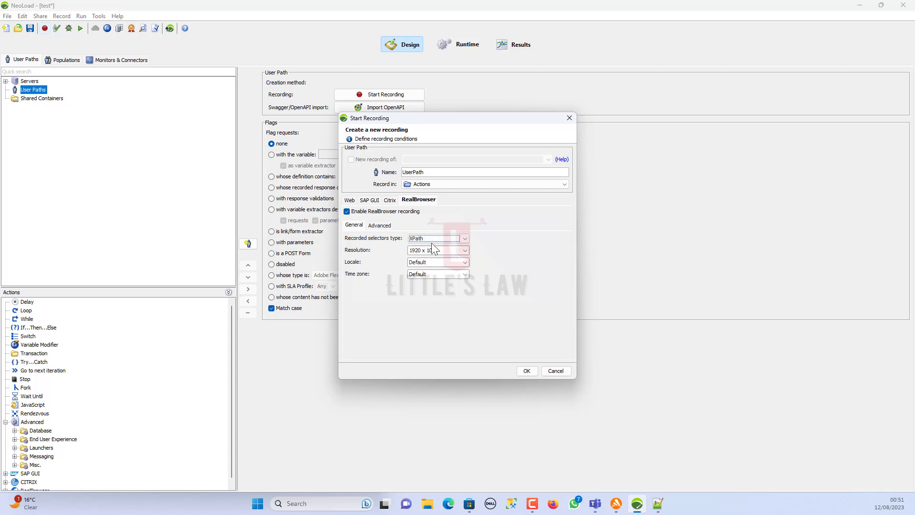
click(443, 238)
click(437, 245)
click(465, 251)
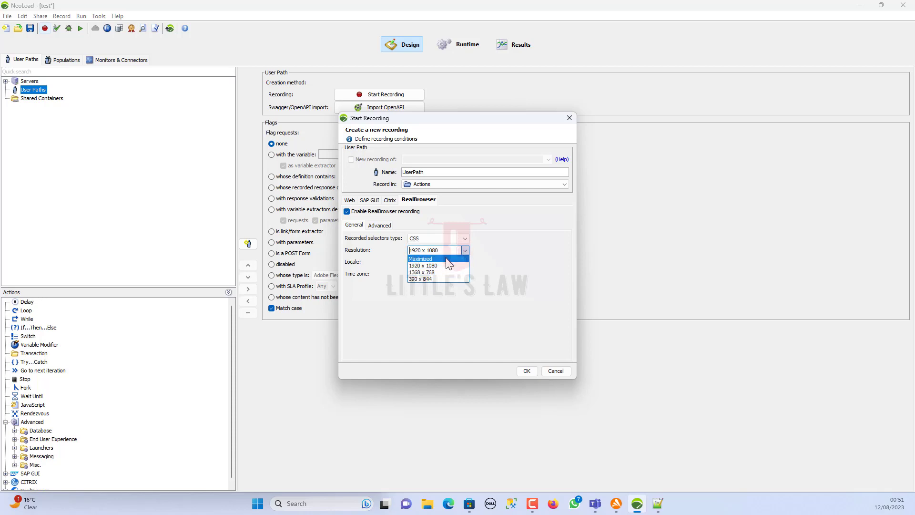
click(448, 260)
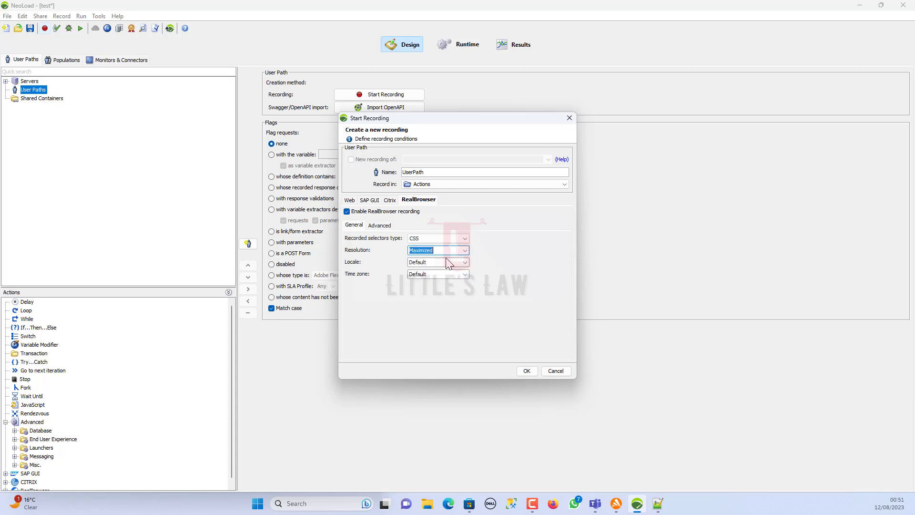
click(466, 251)
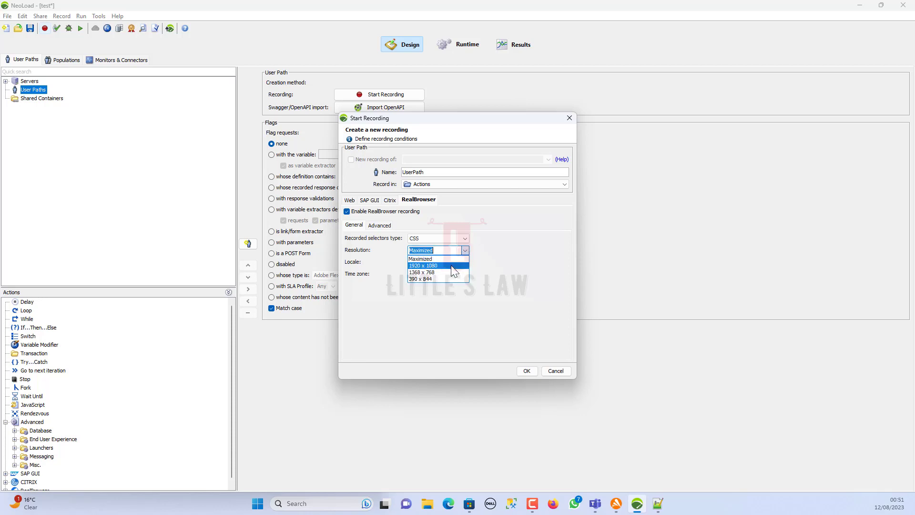
click(452, 266)
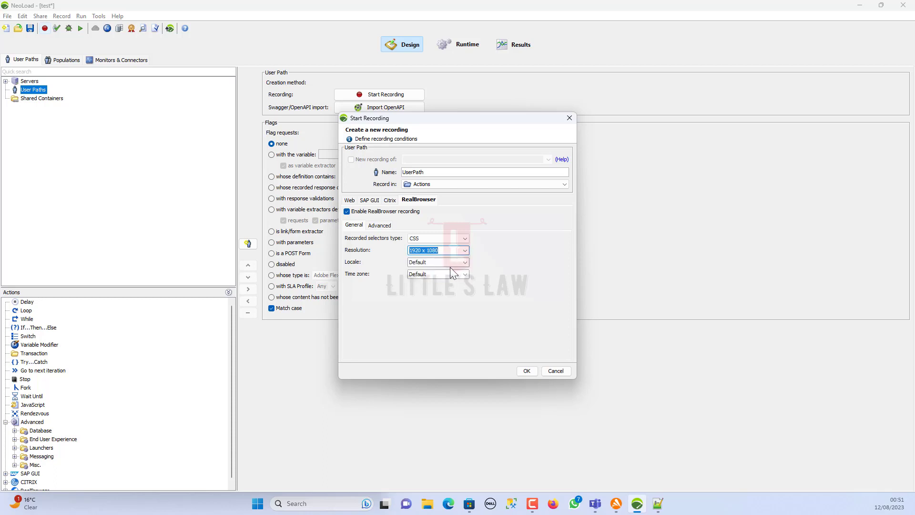
click(465, 264)
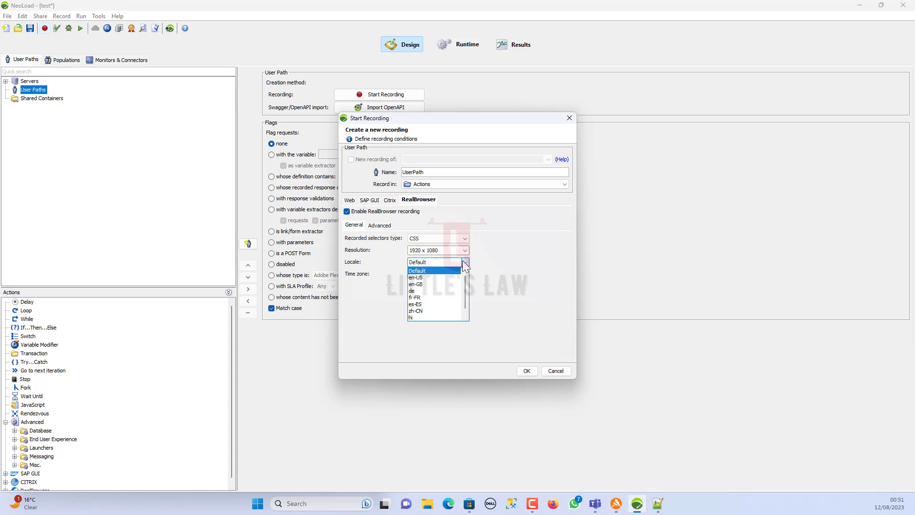
click(468, 265)
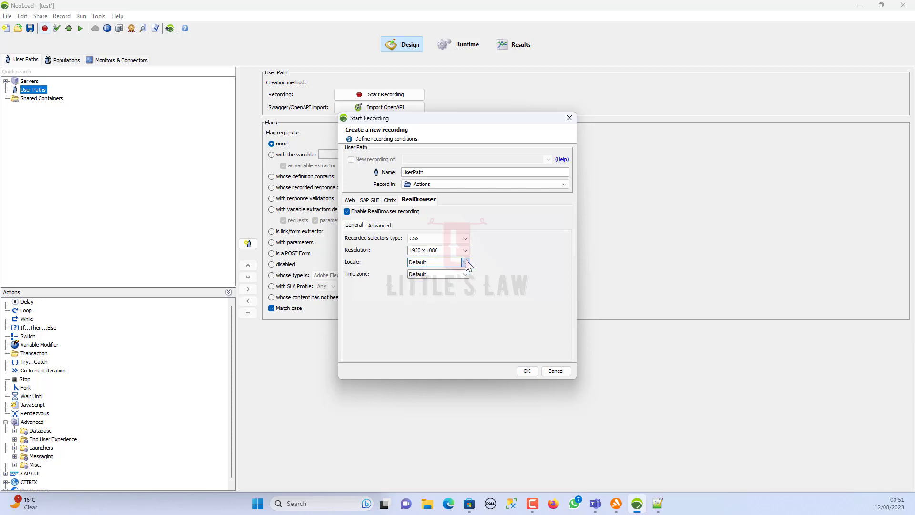
click(466, 273)
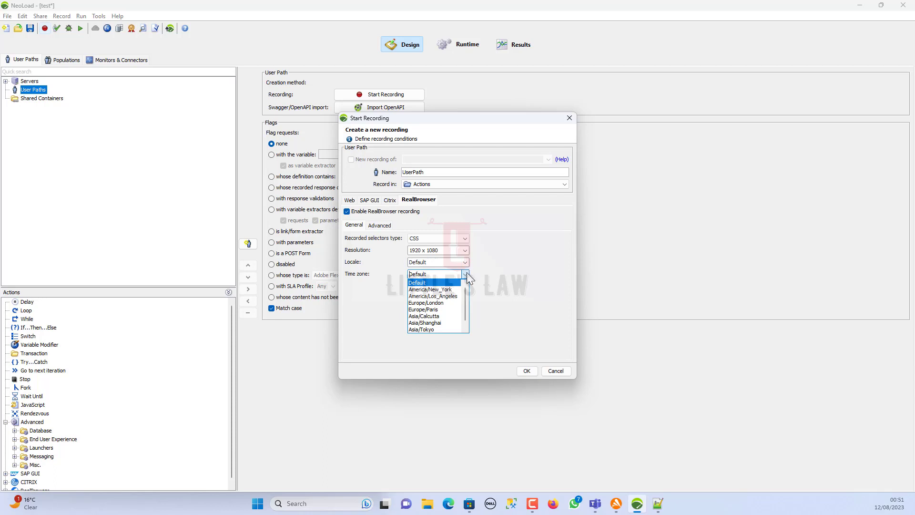
click(466, 274)
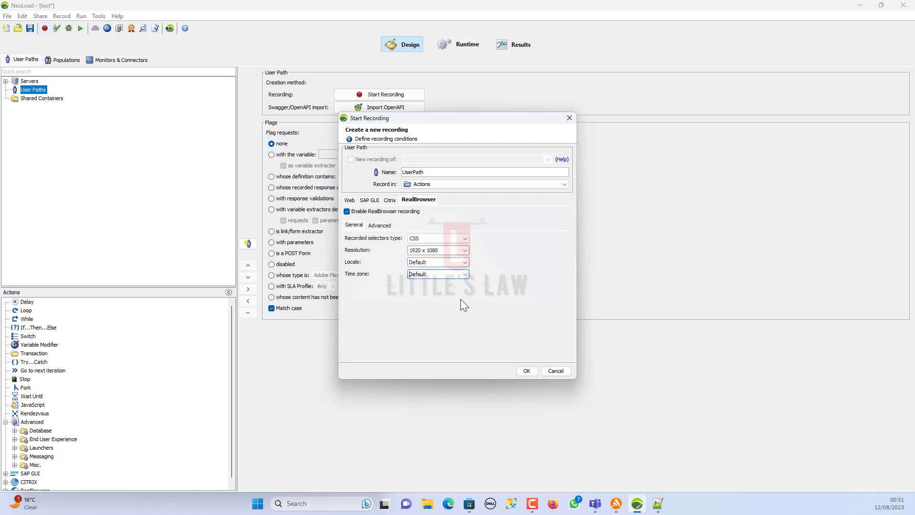
click(429, 174)
- Name the user path CSS_RealBrowser_Recording and launch the recording browser
key(ctrl+a)
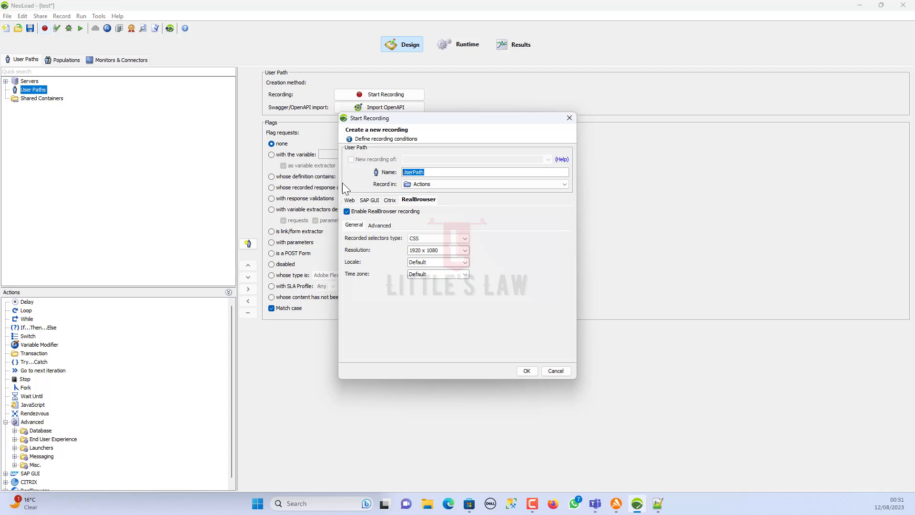
text(C)
text(SS_RealT)
key(BackSpace)
text(Browser_Recording)
click(527, 371)
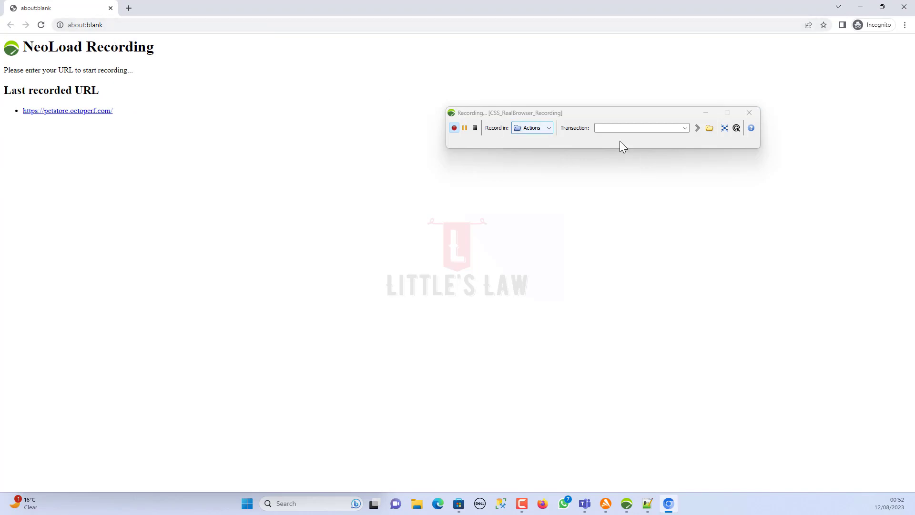
- Record opening the JPetStore link as transaction 01 and entering the store as 02
click(607, 128)
text(01)
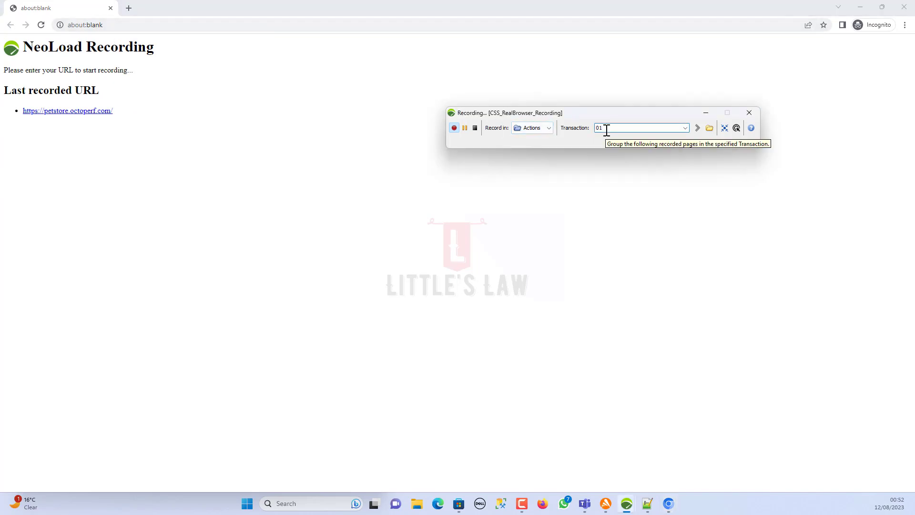
click(70, 110)
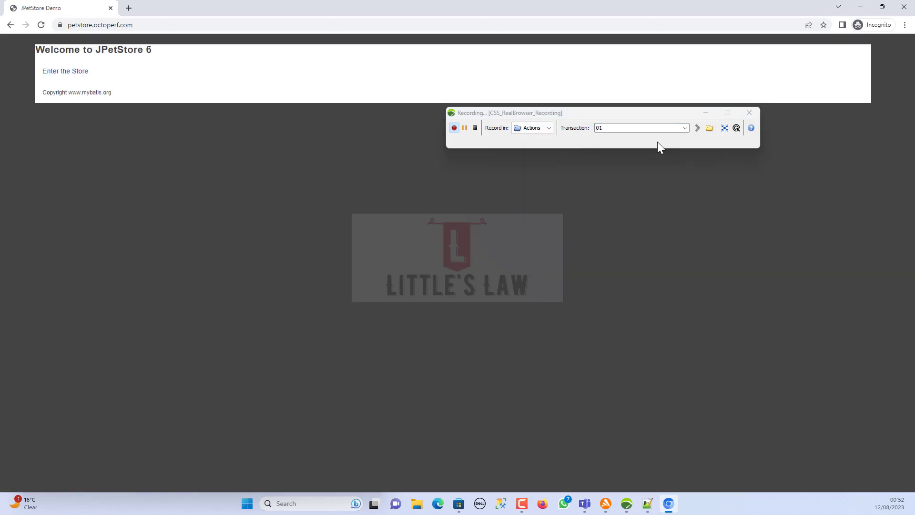
click(613, 129)
text(02)
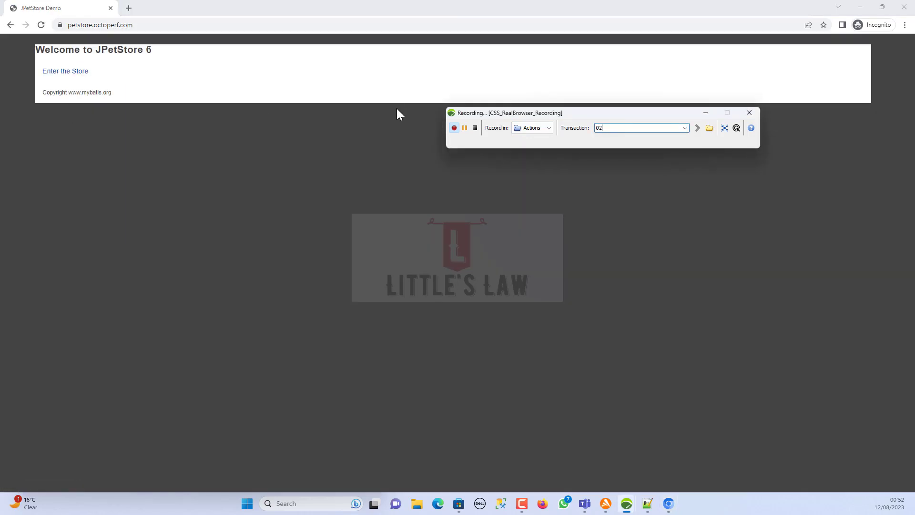
click(53, 71)
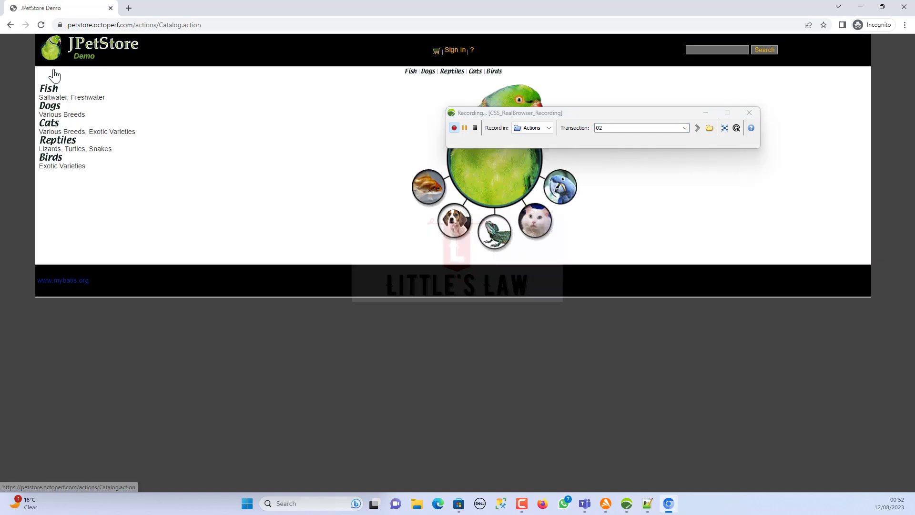
- Record opening Sign In as transaction 03 and logging in with the username as 04
click(622, 128)
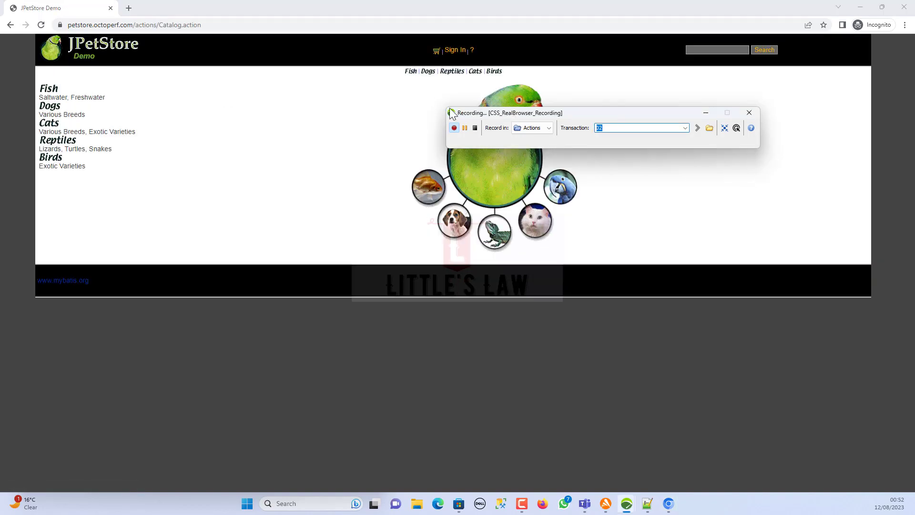
text(03)
click(454, 51)
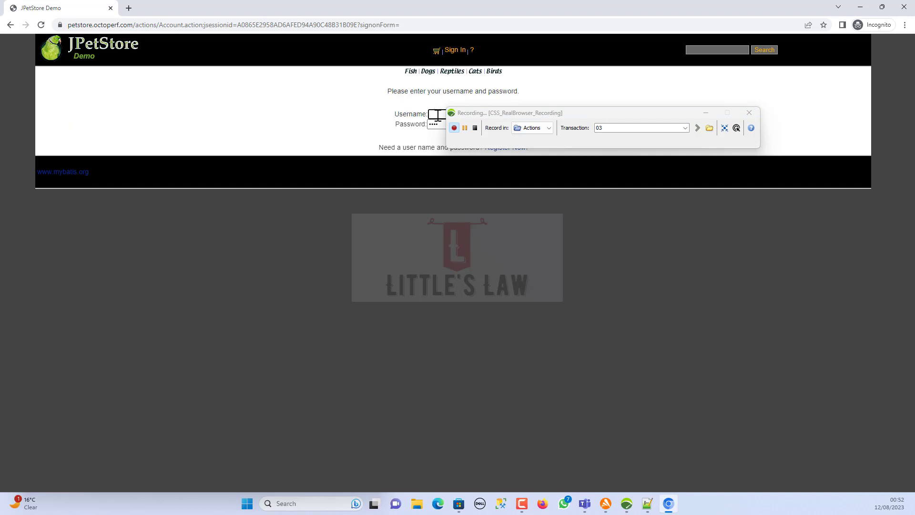
click(617, 128)
text(04)
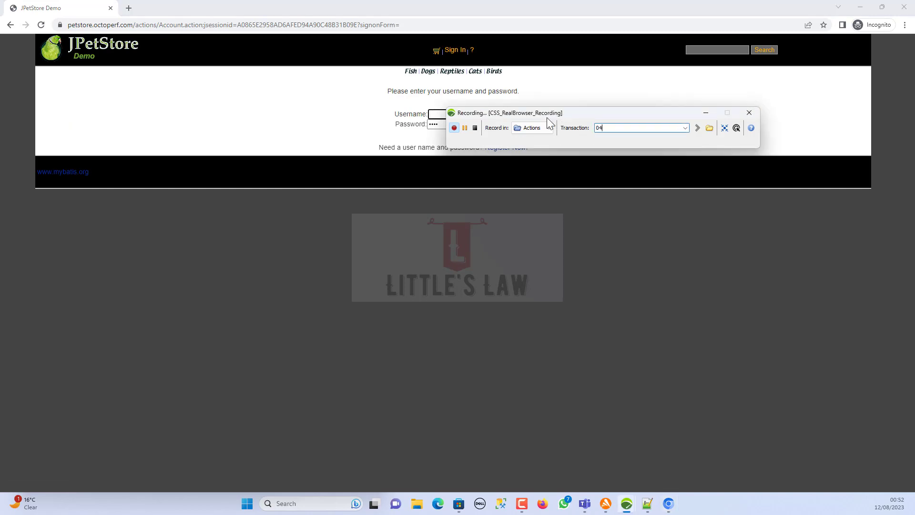
click(429, 115)
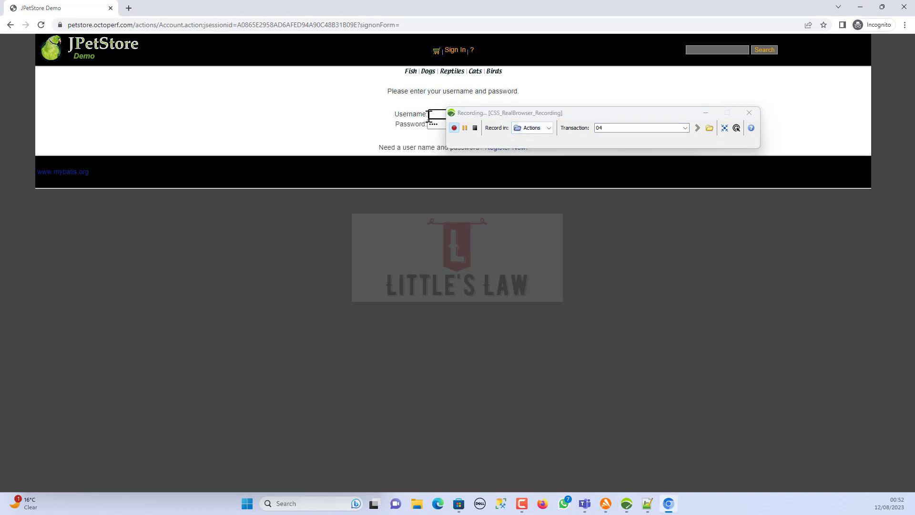
text(oneo)
key(Return)
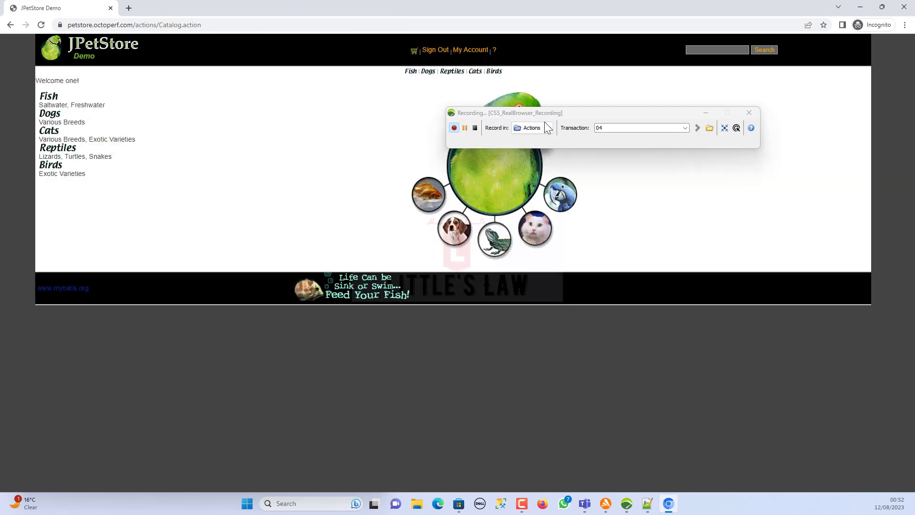
- Record opening Fish, the FI-SW-01 Angelfish and adding Large Angelfish to cart as transactions 05–07
click(596, 129)
text(05)
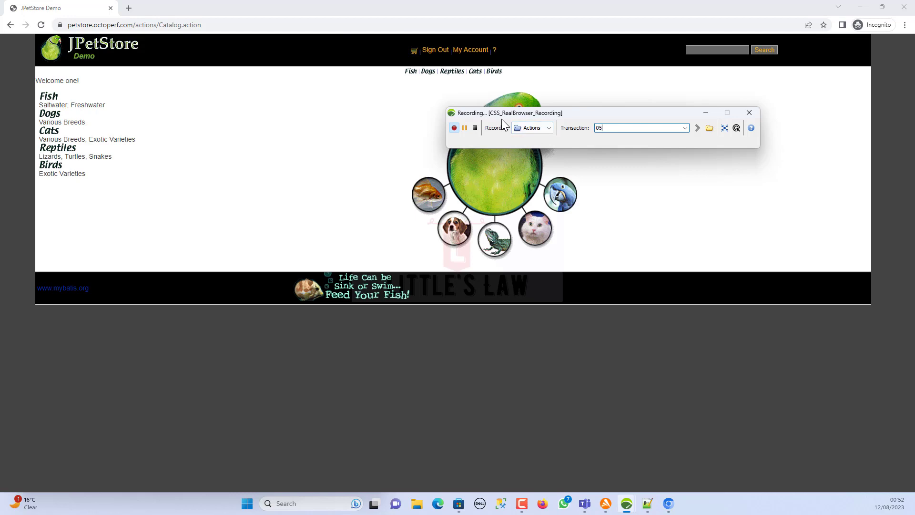
click(410, 76)
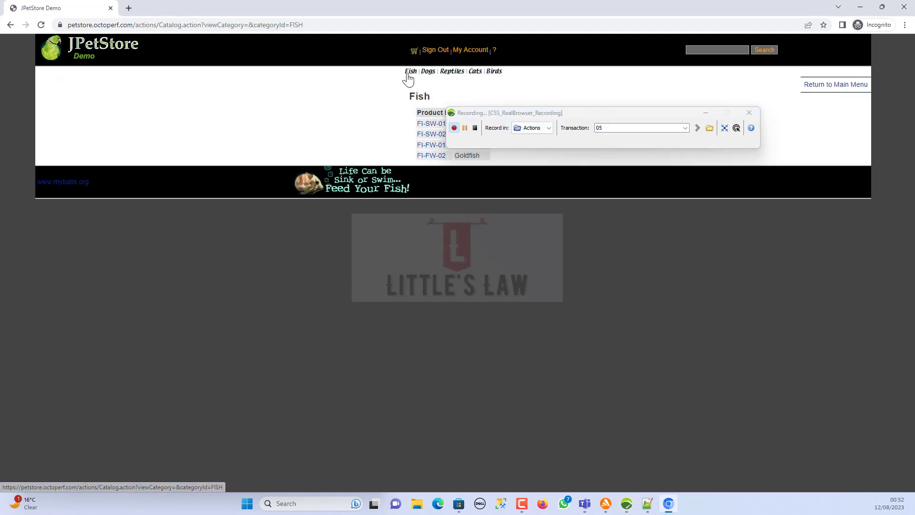
drag(554, 113, 401, 275)
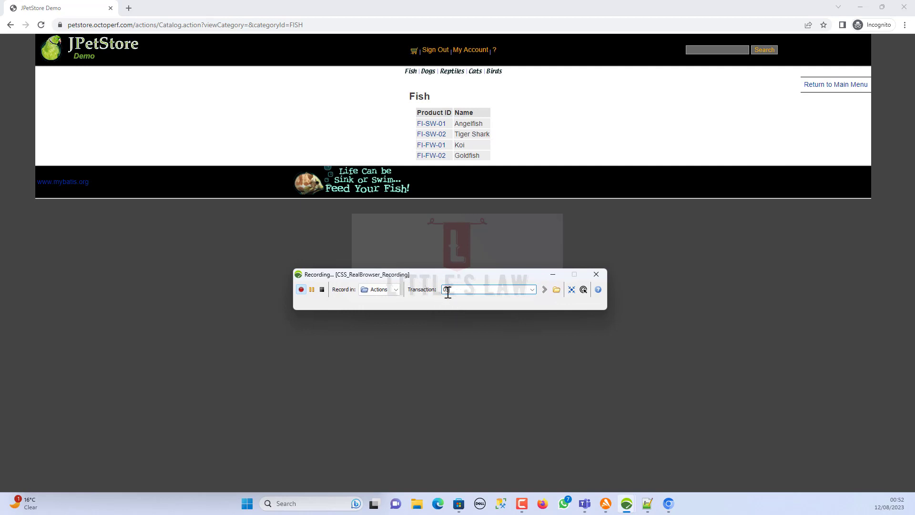
drag(457, 290, 424, 291)
text(06)
click(432, 126)
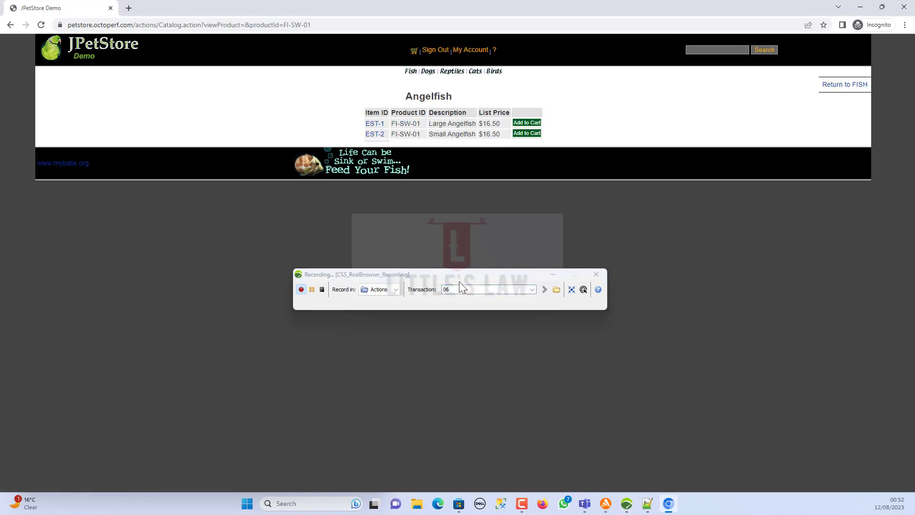
drag(461, 288, 442, 289)
text(07)
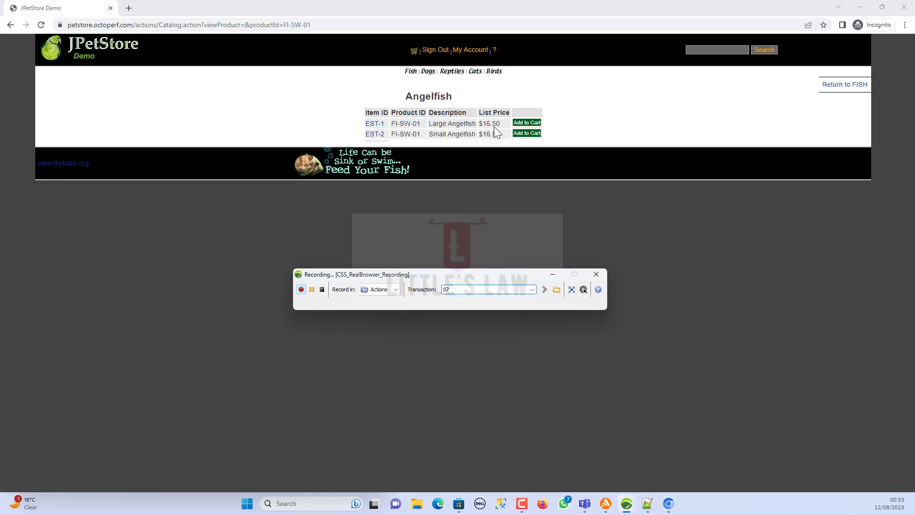
click(526, 123)
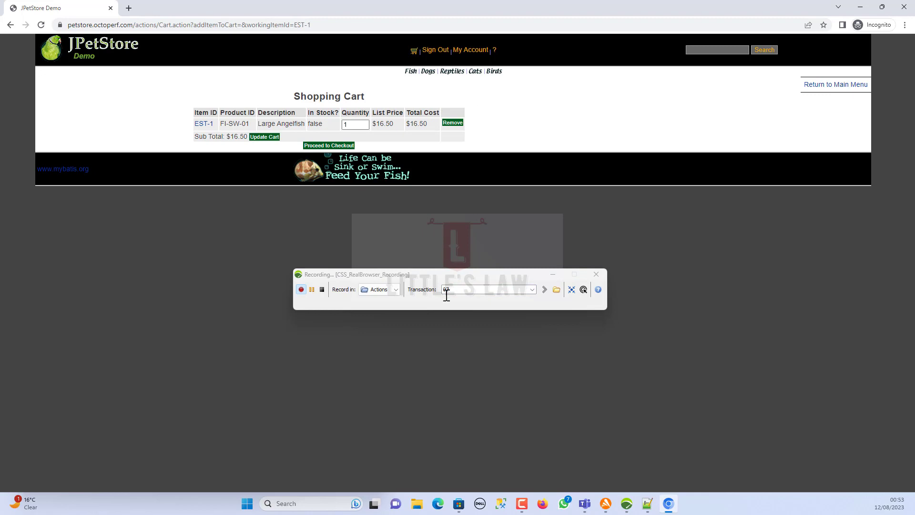
- Record proceeding to checkout, submitting payment details and confirming the order as transactions 08–10
drag(455, 291, 413, 293)
text(08)
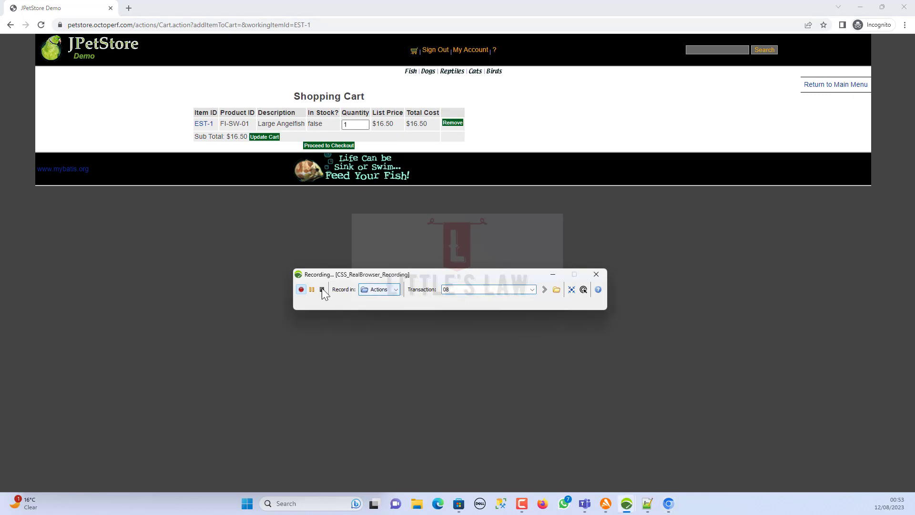
click(329, 145)
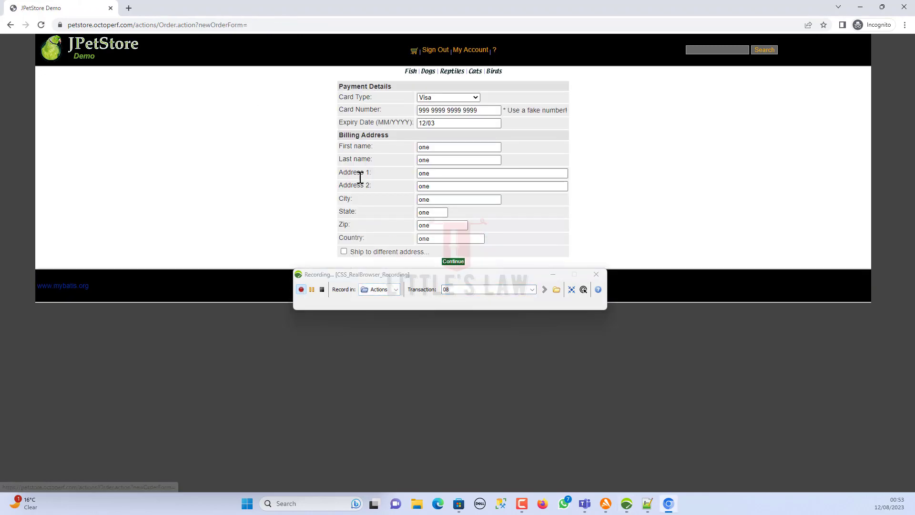
drag(477, 278, 481, 300)
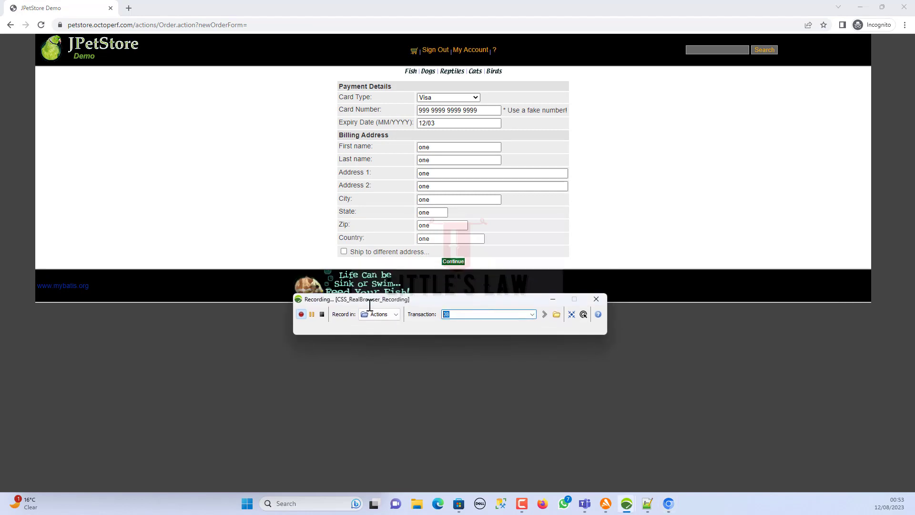
text(09)
click(454, 261)
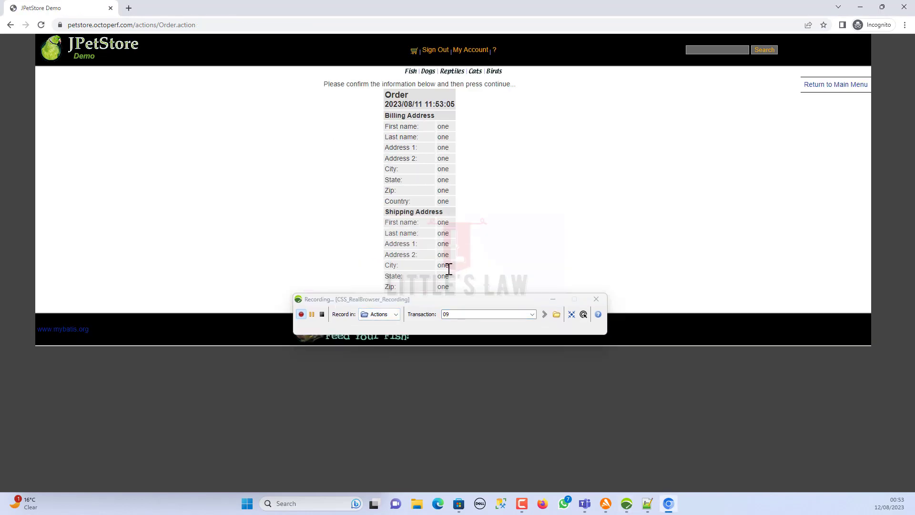
click(451, 312)
text(10)
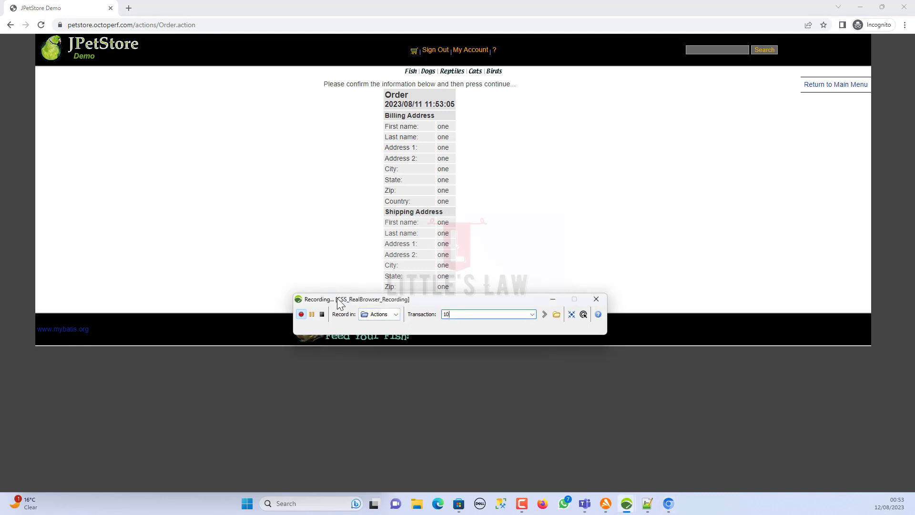
drag(483, 300, 465, 367)
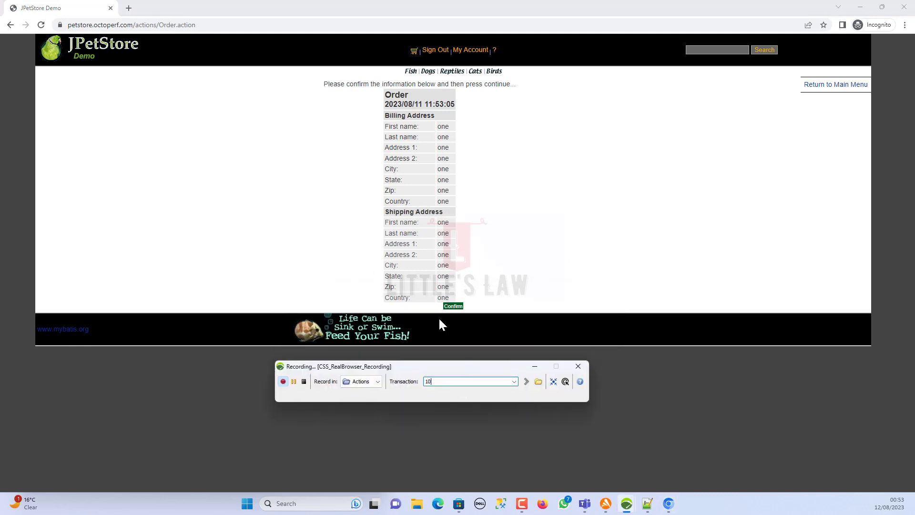
click(451, 308)
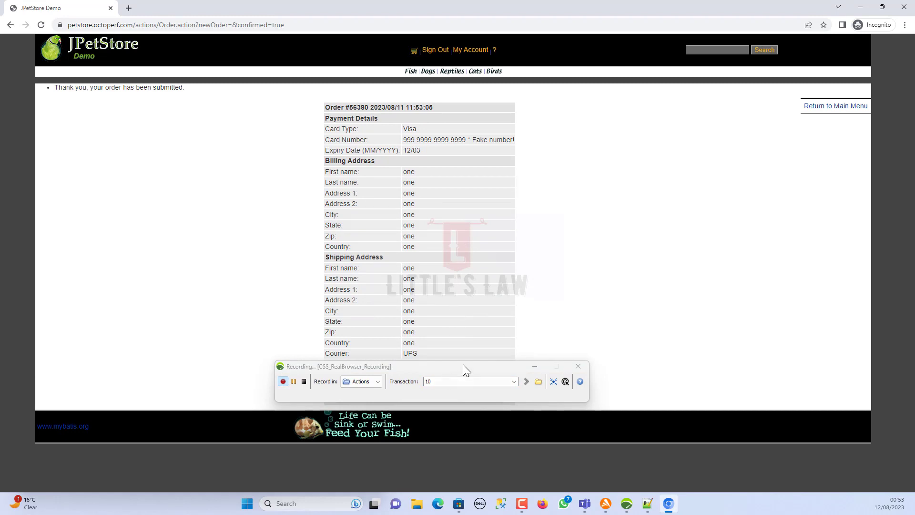
drag(465, 367, 709, 188)
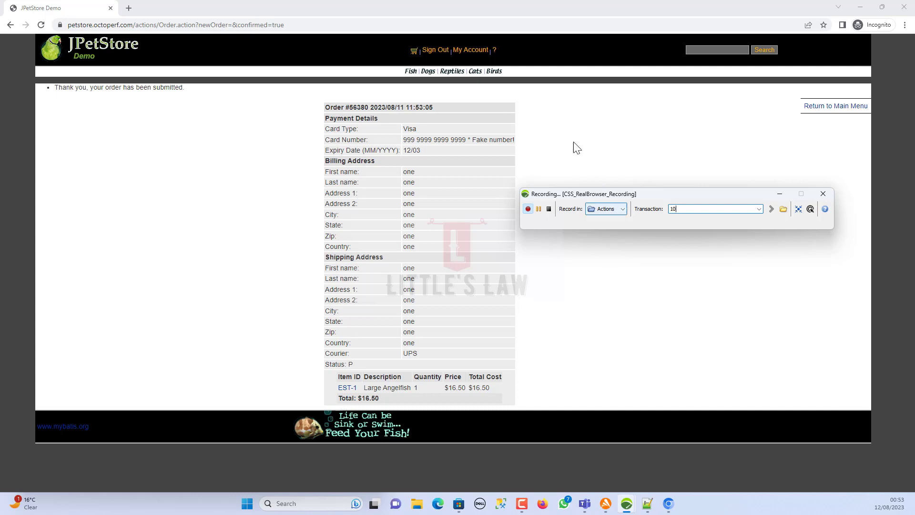
- Relabel the current transaction to 11 and sign out of JPetStore
double_click(672, 209)
text(11)
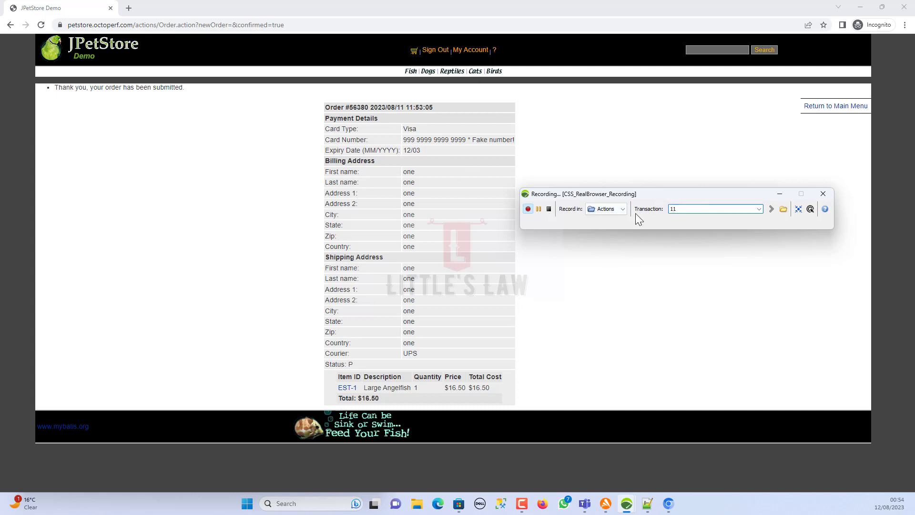
click(437, 50)
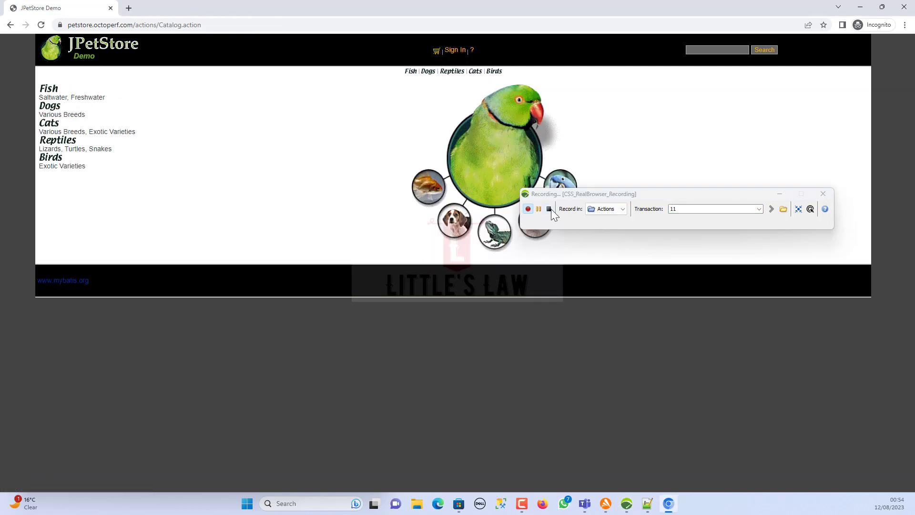
- Stop recording and finish the post-recording wizard with think times overwritten to 0 ms
click(550, 208)
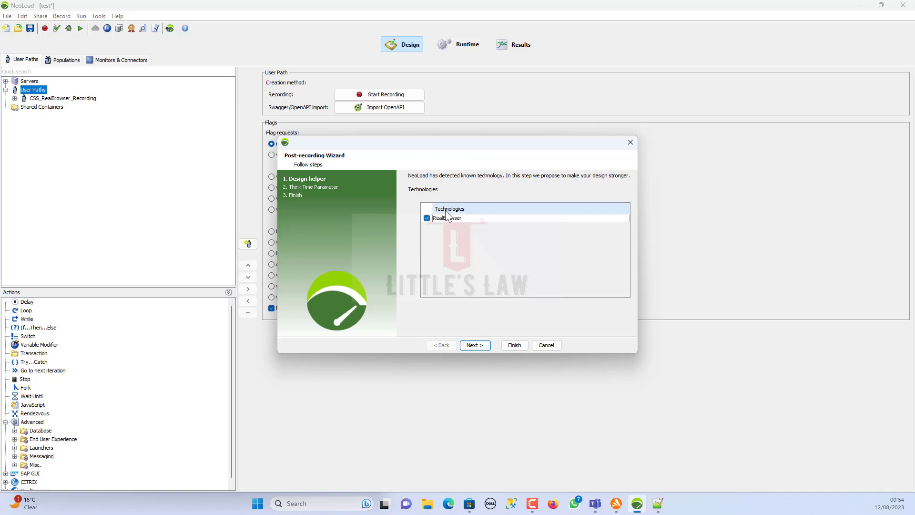
click(476, 344)
click(433, 233)
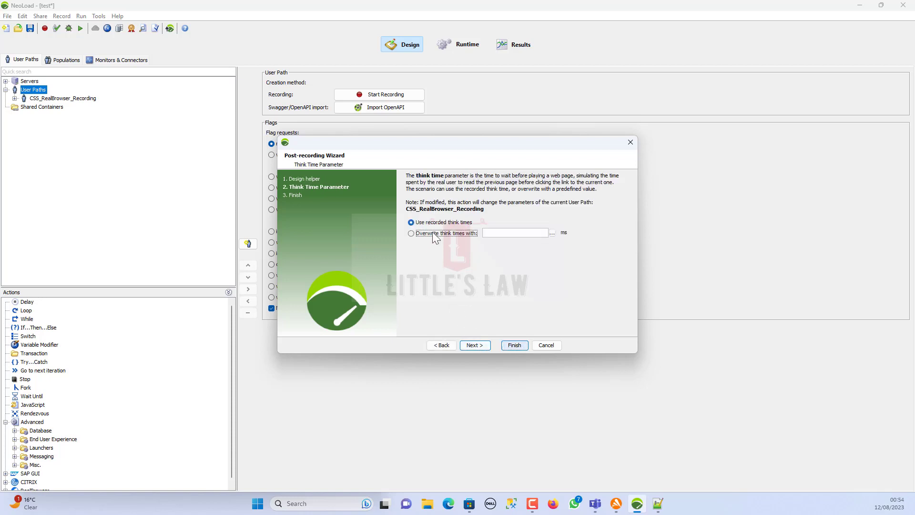
click(494, 230)
text(0)
click(474, 346)
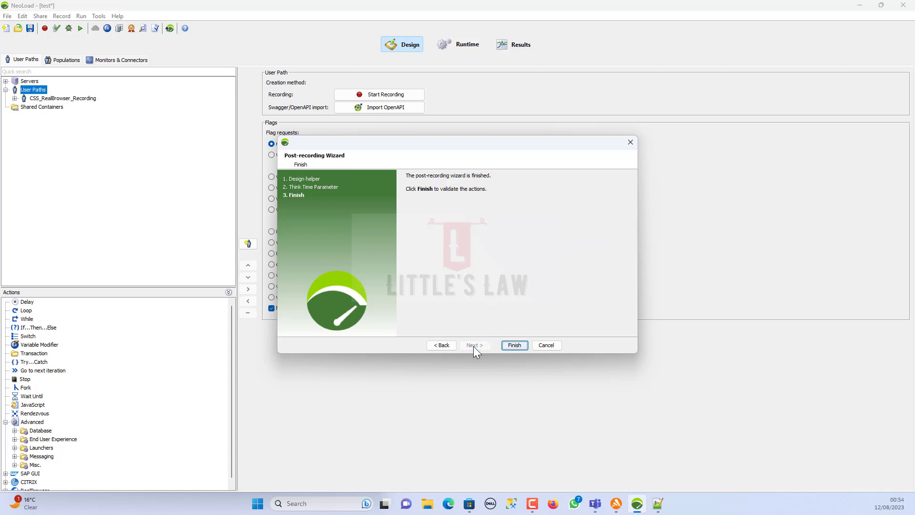
click(514, 344)
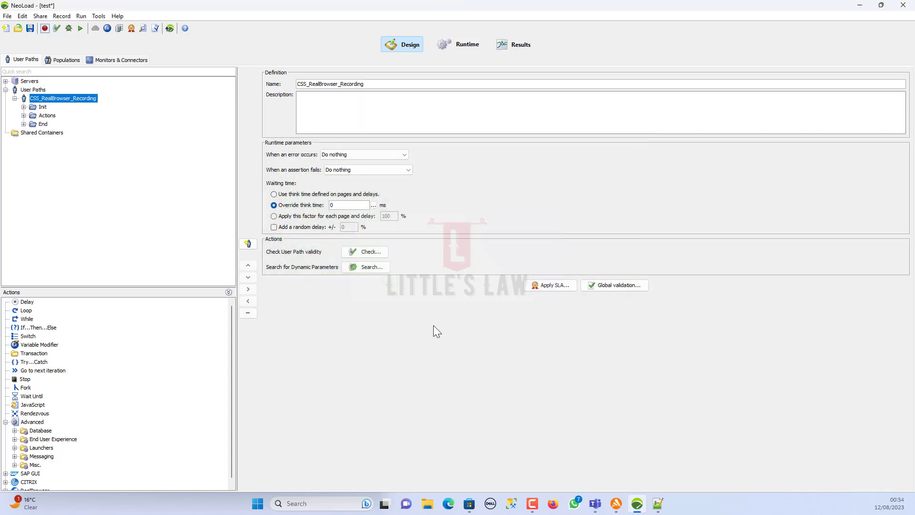
- Expand Actions, try and Try containers and show the Open browser parameters (chromium, 1920x818, en-US)
click(24, 115)
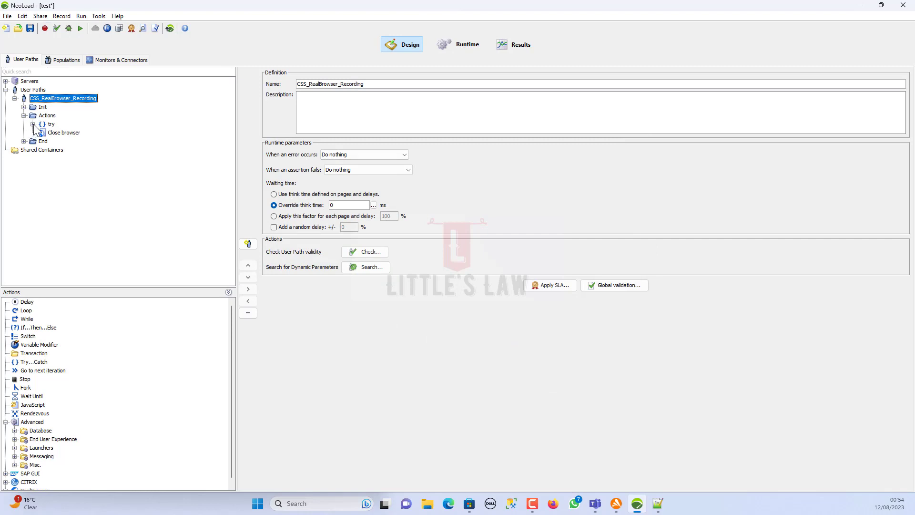
click(33, 124)
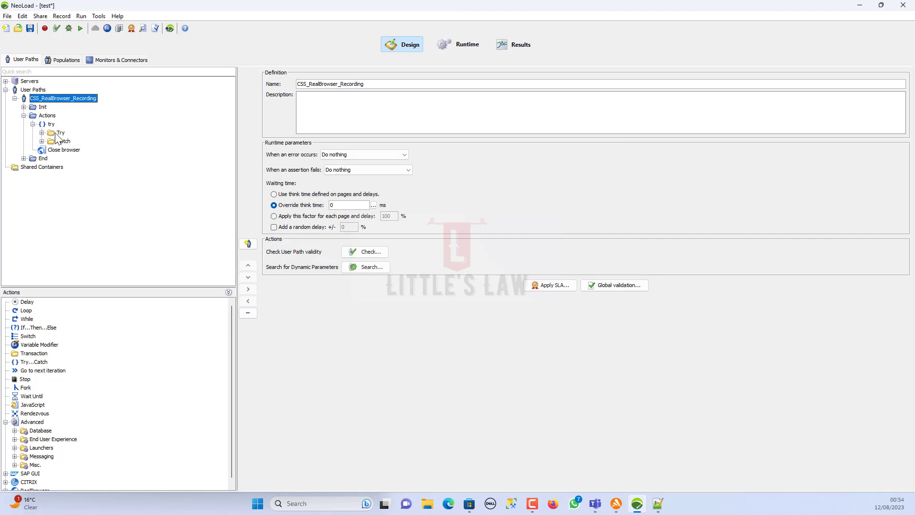
click(55, 133)
click(57, 142)
click(54, 133)
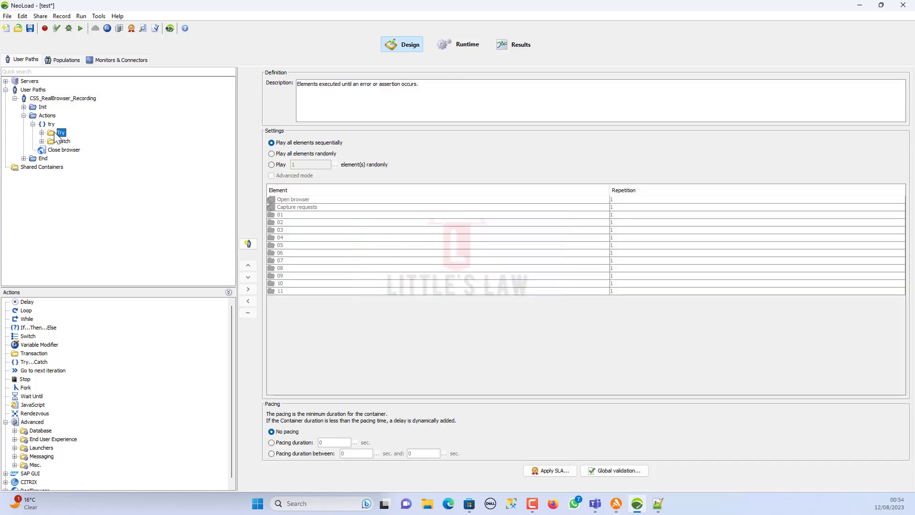
click(42, 133)
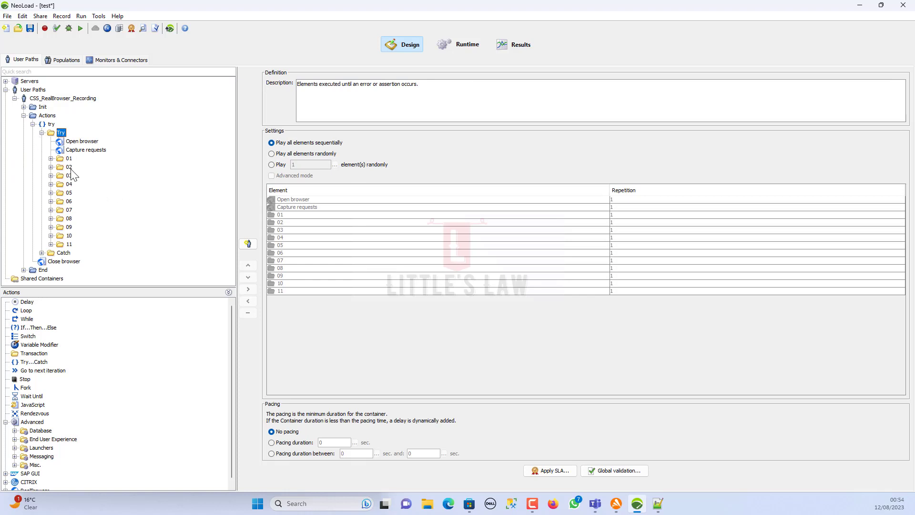
click(64, 253)
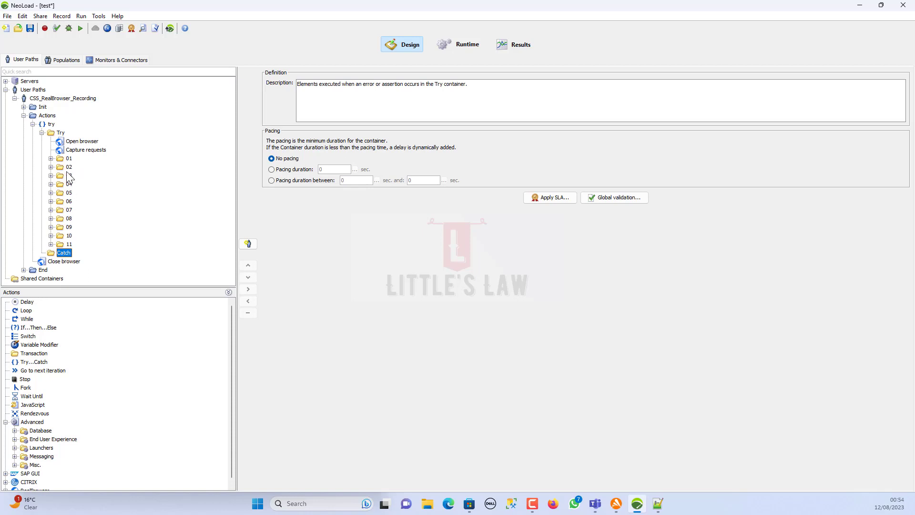
click(81, 142)
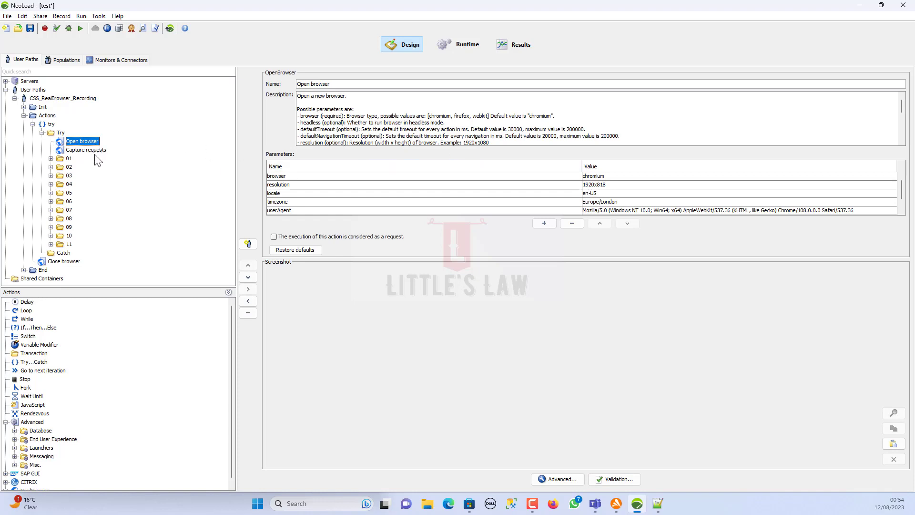
- Inspect Capture requests and the actions in folders 01 and 02, including Enter the Store selectors
click(636, 178)
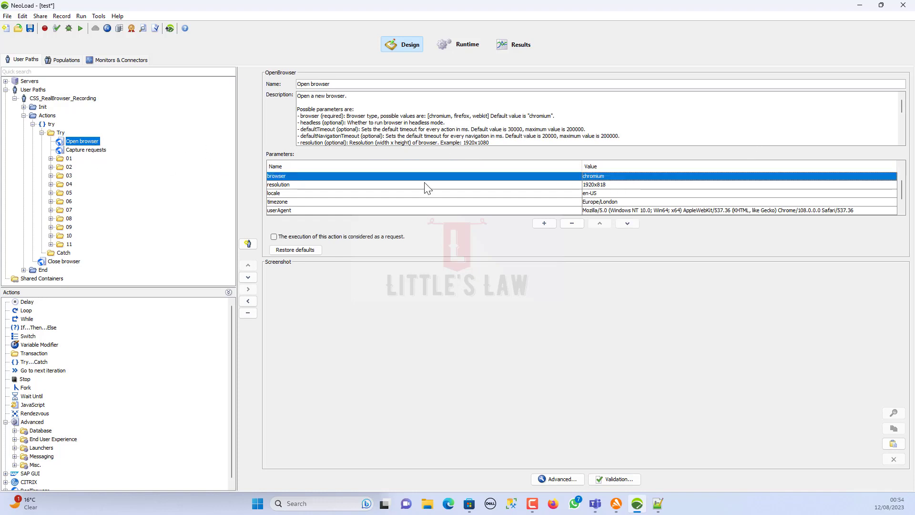
click(88, 150)
click(51, 159)
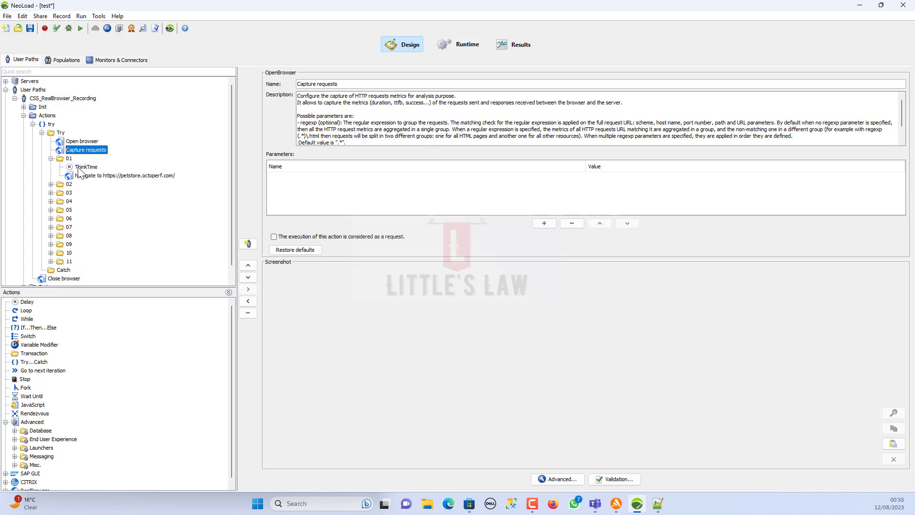
click(90, 176)
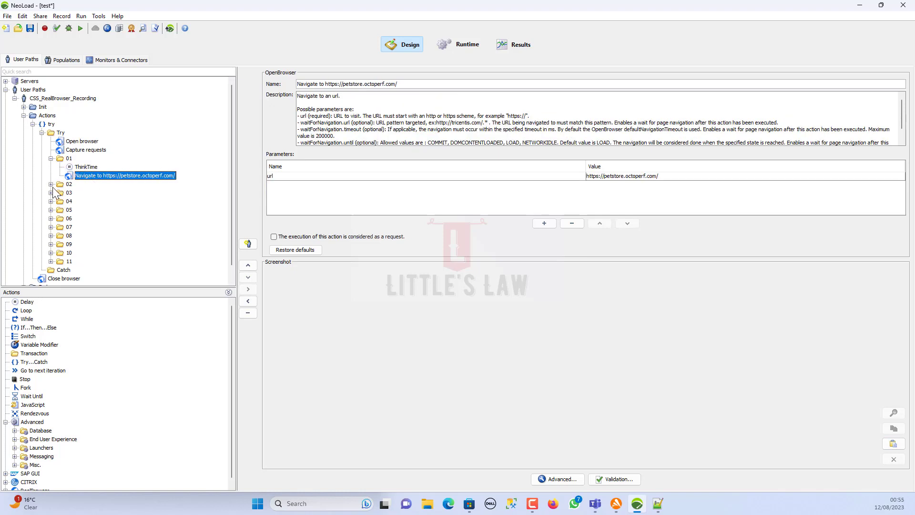
click(51, 184)
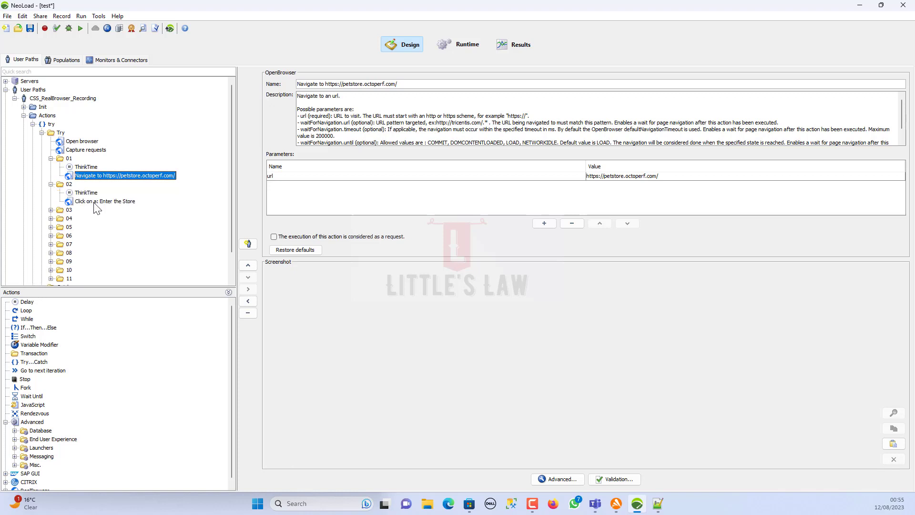
click(95, 202)
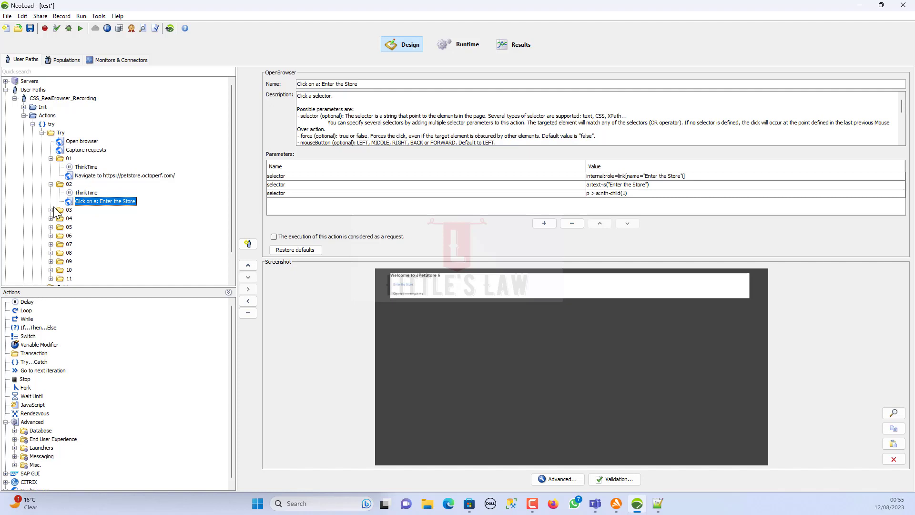
- Collapse folders 02 and 01 and the Try container, leaving Try selected
click(51, 184)
click(51, 159)
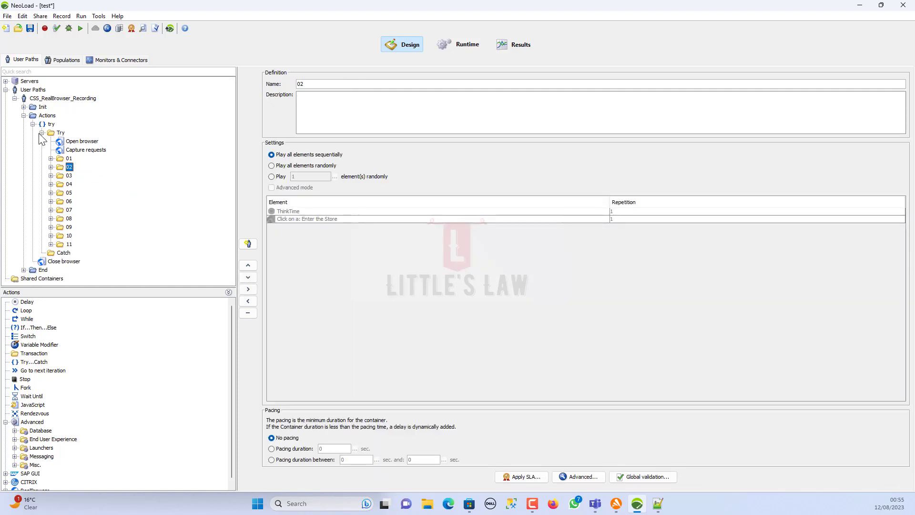
click(42, 133)
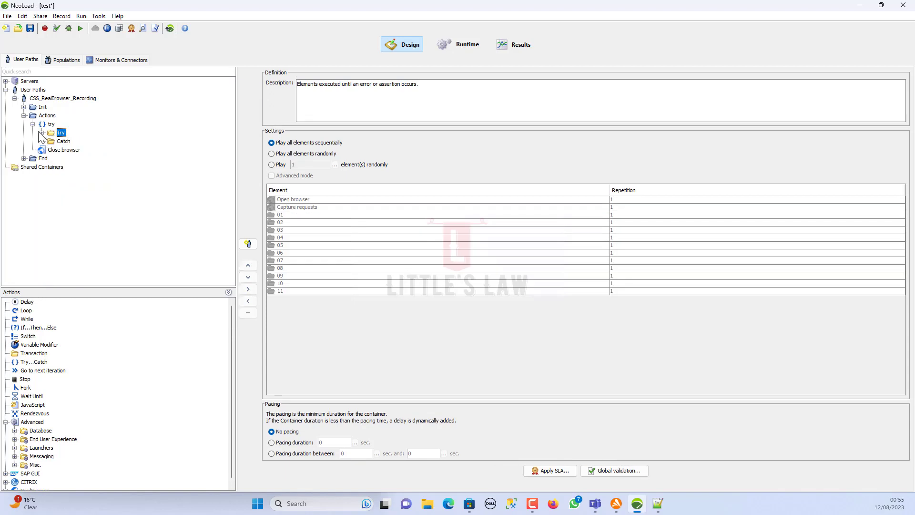
- Set up a Web recording without RealBrowser, launching Microsoft Edge, with Identify as unchecked
click(45, 28)
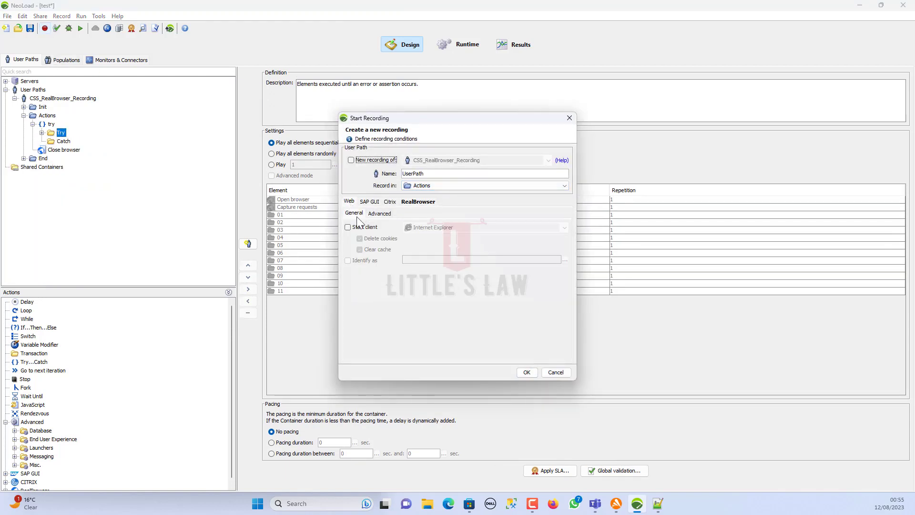
click(409, 202)
click(347, 213)
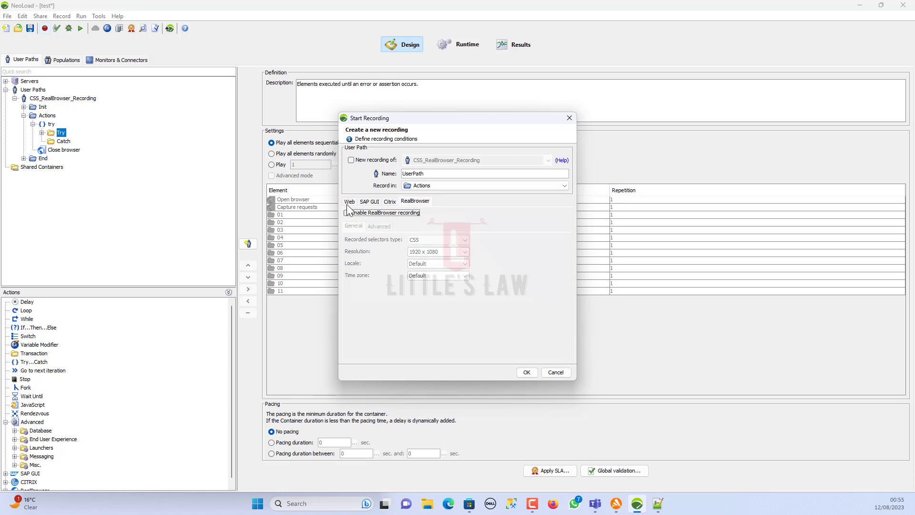
click(349, 201)
click(354, 213)
click(348, 227)
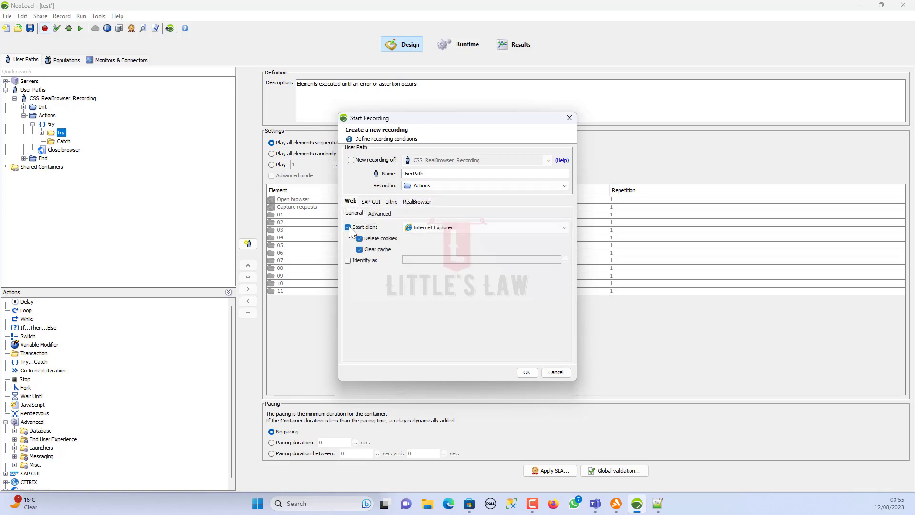
click(473, 227)
click(428, 263)
click(356, 261)
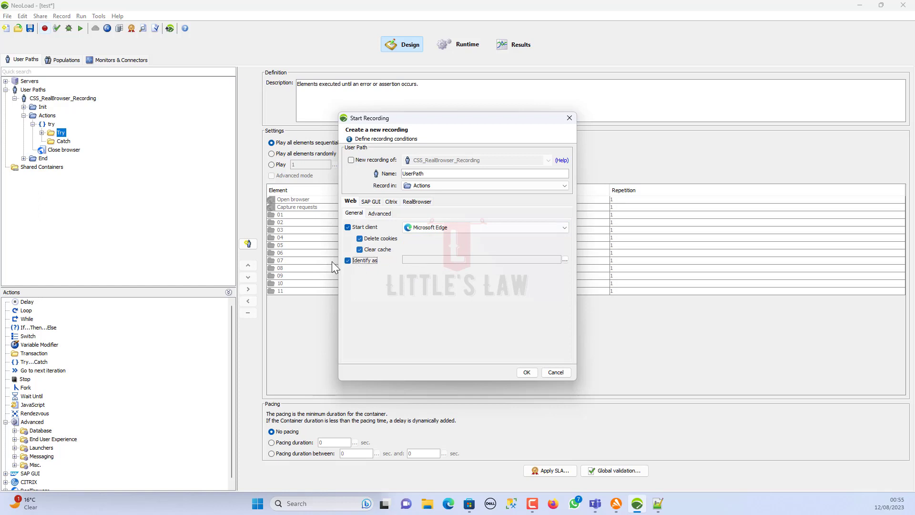
click(353, 262)
- Name the user path Web_Recording and start the recording
drag(424, 174, 248, 167)
text(Web_Recording)
click(529, 374)
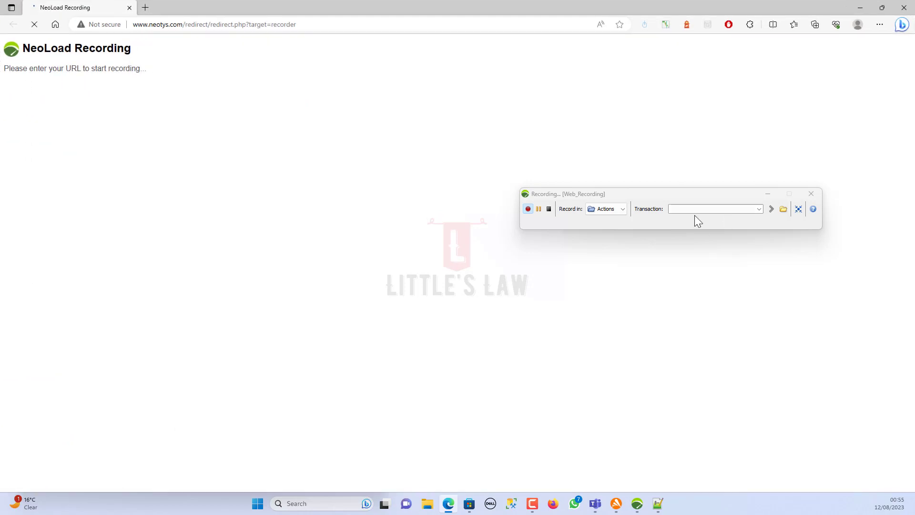
- Label transaction 01 and load the petstore demo site in Edge
click(686, 208)
text(01)
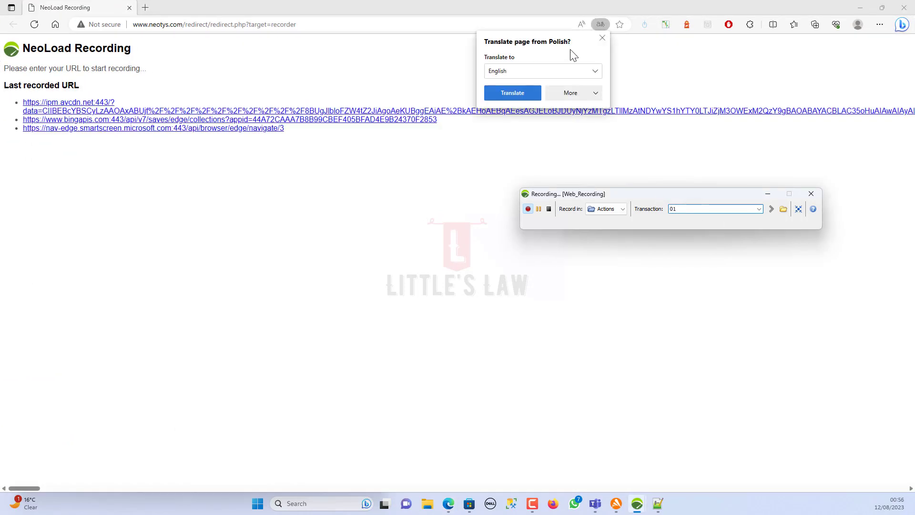
click(602, 38)
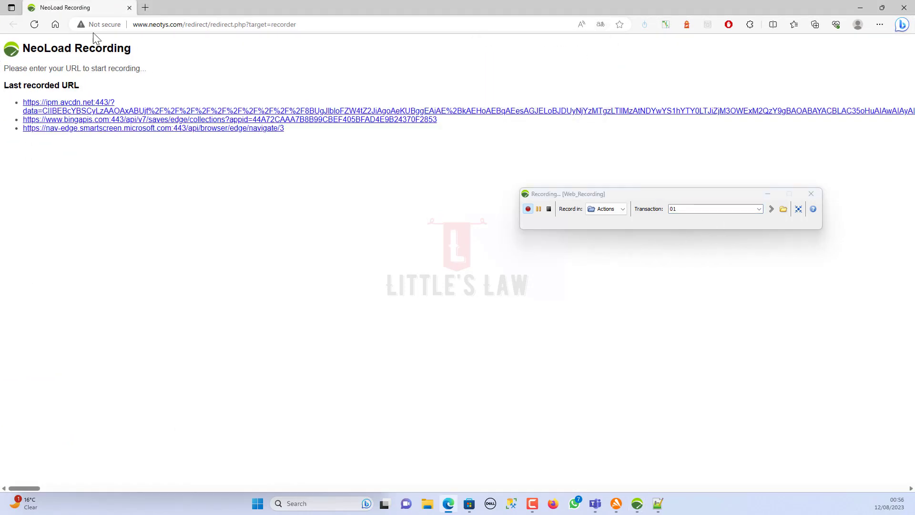
click(136, 28)
text(petstore.octoperf.com)
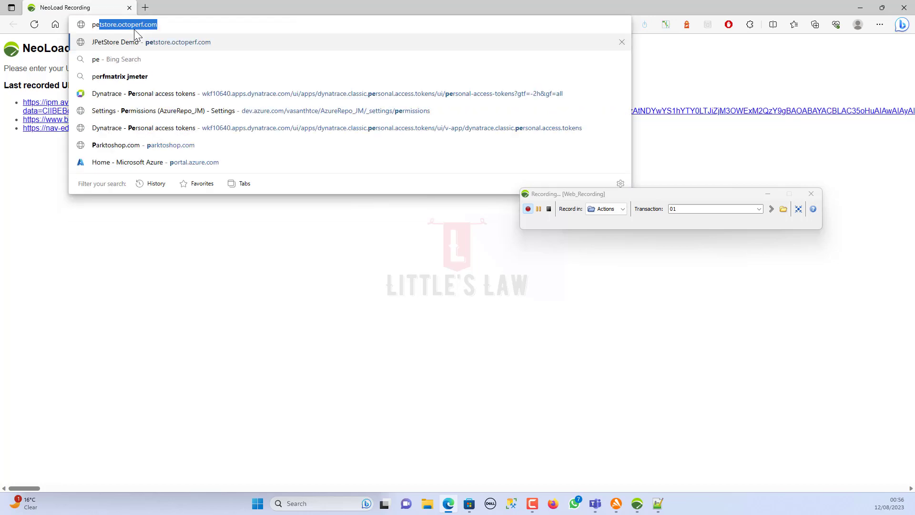
key(Return)
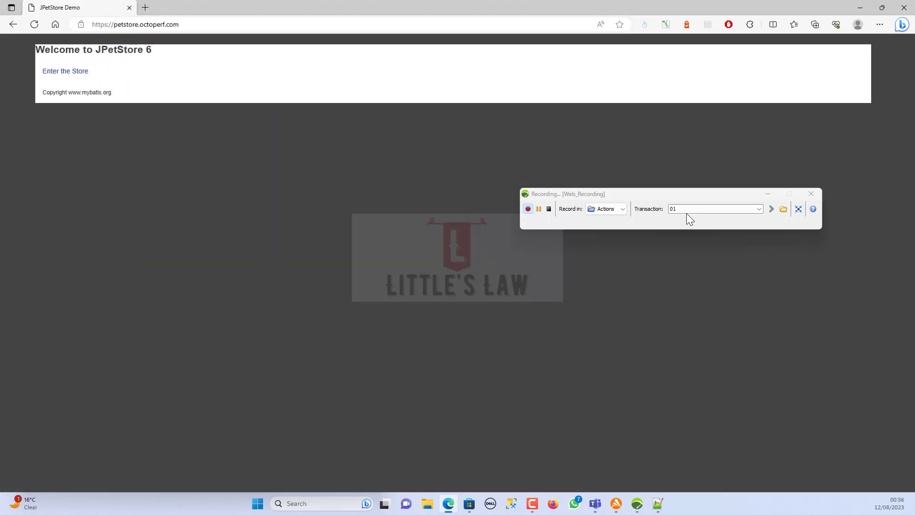
- Record entering the store as transaction 02 and opening the sign-in form as 03
click(687, 212)
text(02)
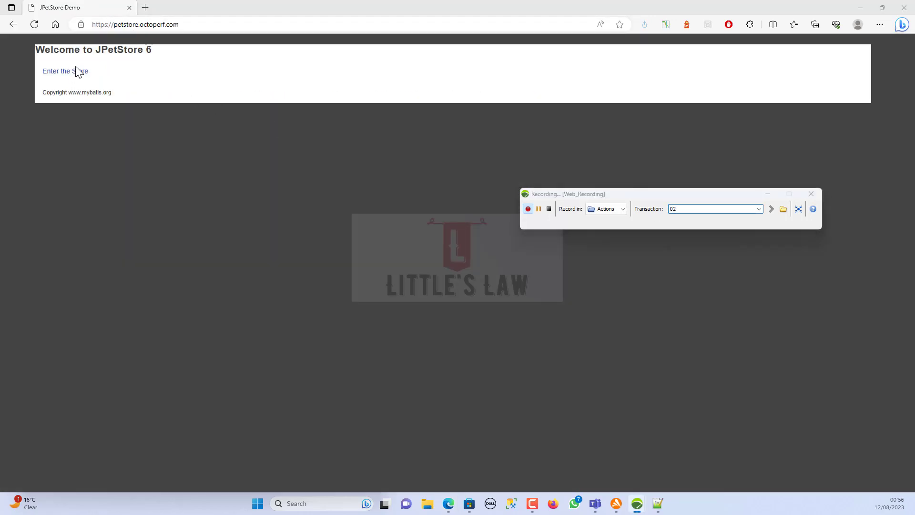
click(71, 75)
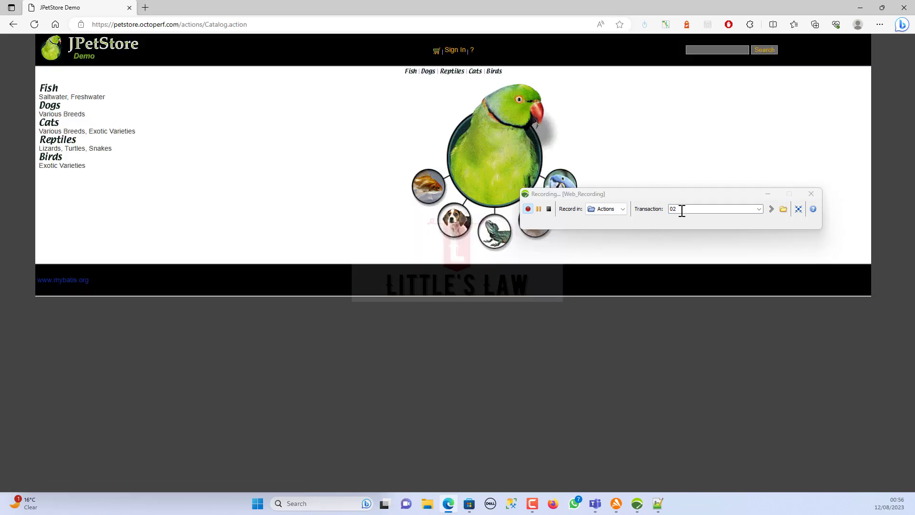
click(680, 210)
text(0303)
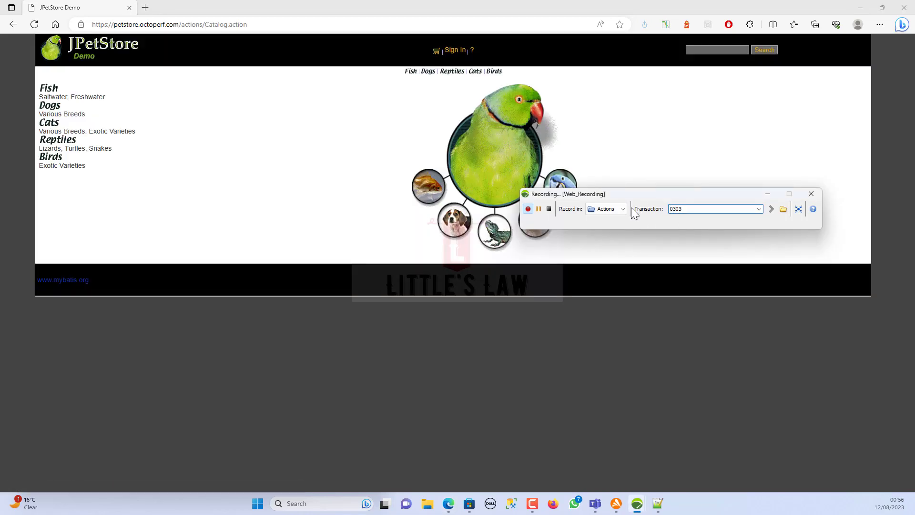
key(BackSpace)
click(457, 51)
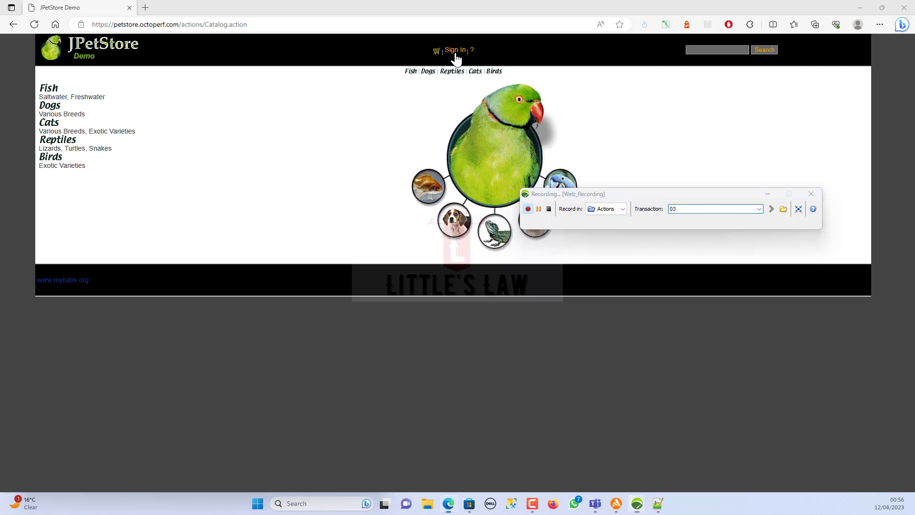
click(686, 209)
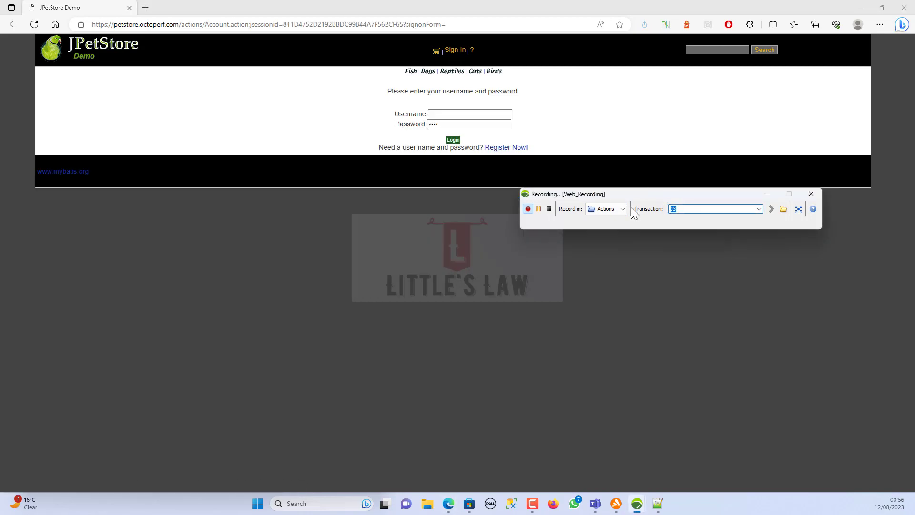
- Label transaction 04 and sign in to JPetStore with the saved account
text(04)
click(465, 114)
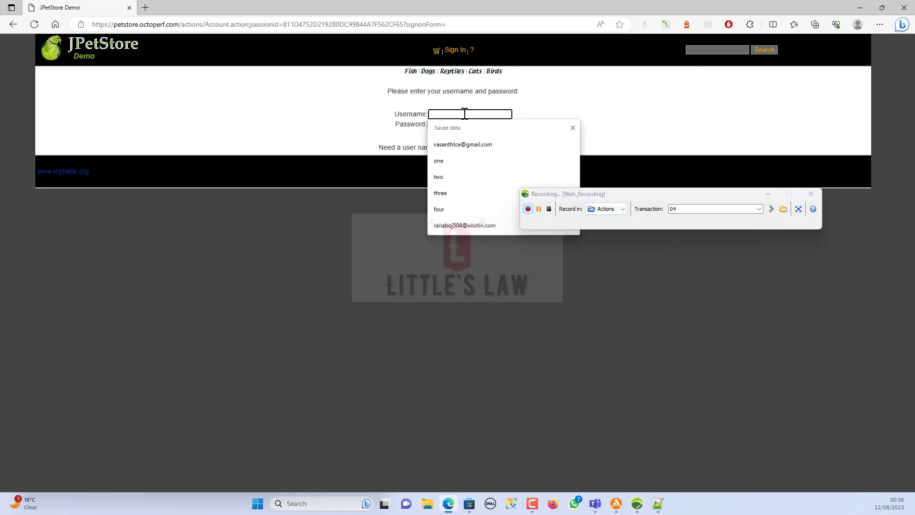
key(Down)
key(Down)
key(Return)
key(Return)
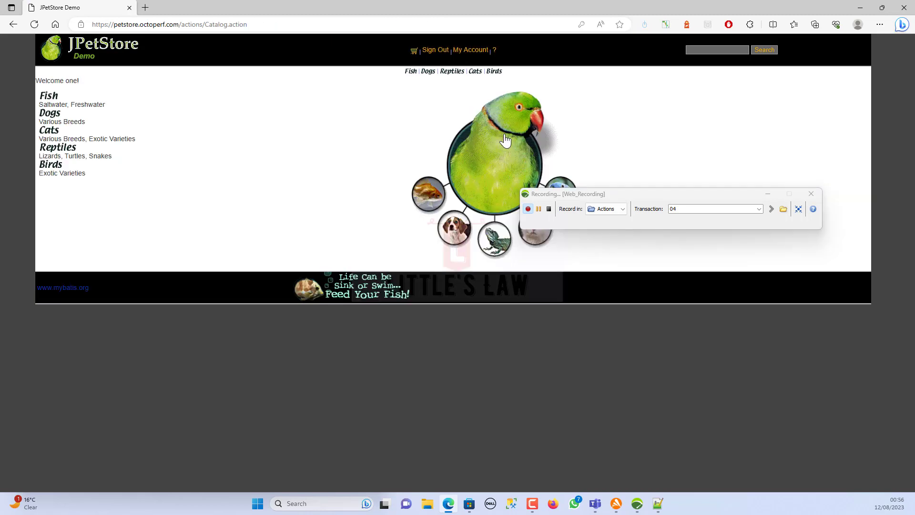
- Open Fish, then FI-SW-01 as 06, and add Large Angelfish EST-1 to the cart as 07
click(615, 209)
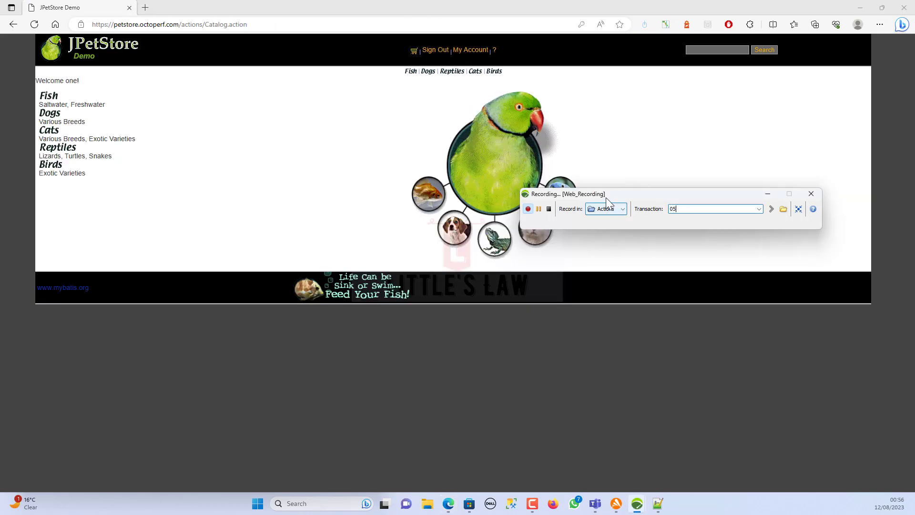
click(410, 70)
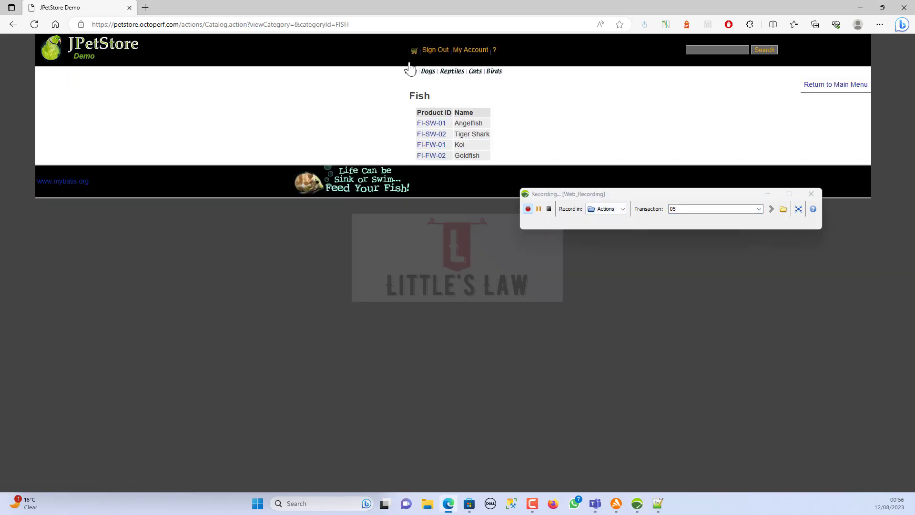
click(689, 212)
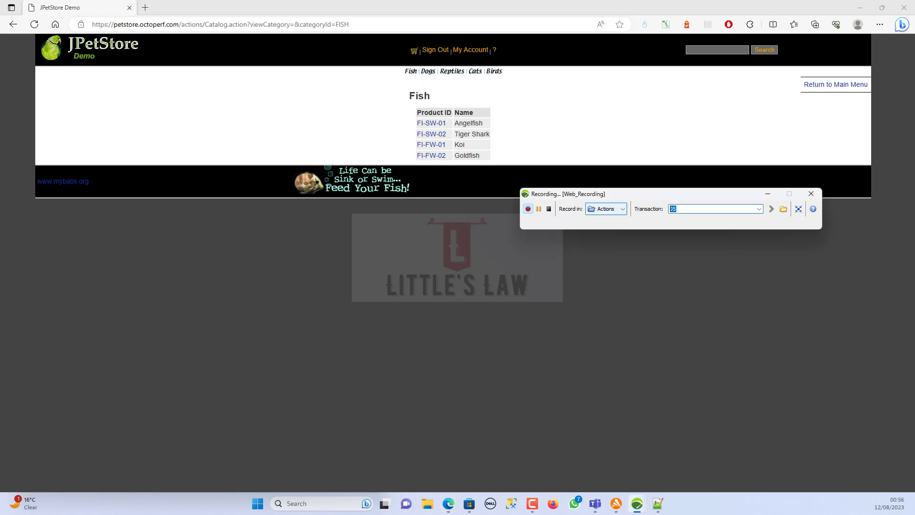
text(06)
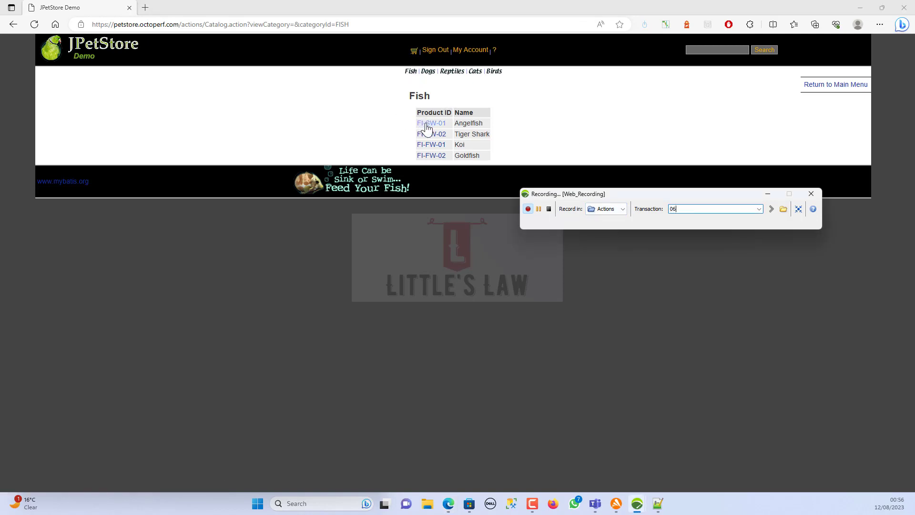
click(431, 124)
click(684, 207)
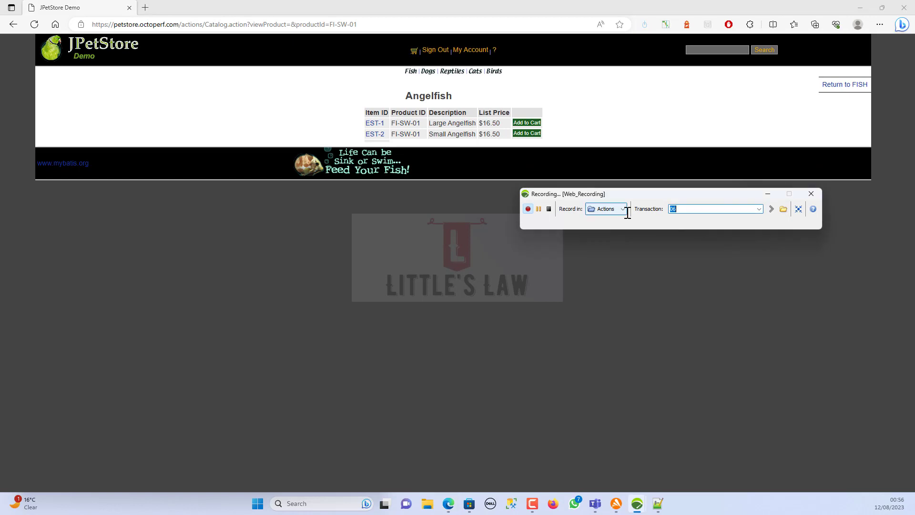
text(07)
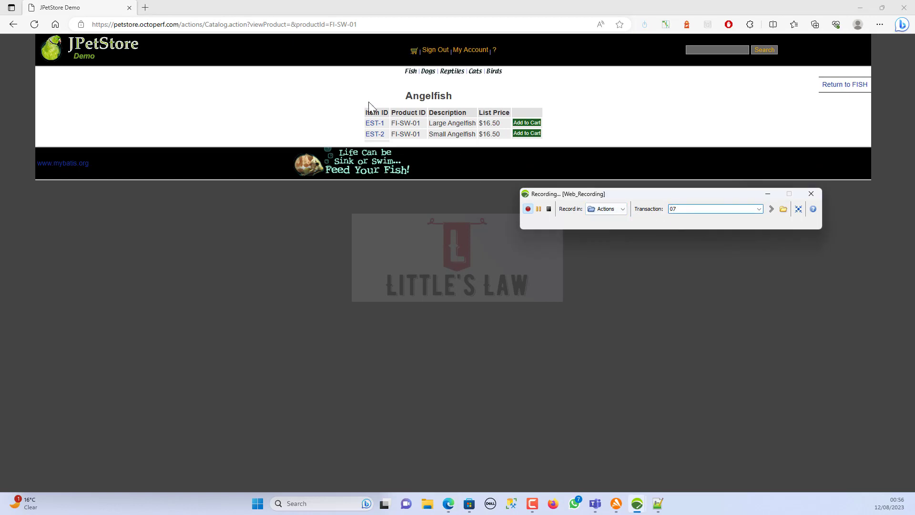
click(527, 123)
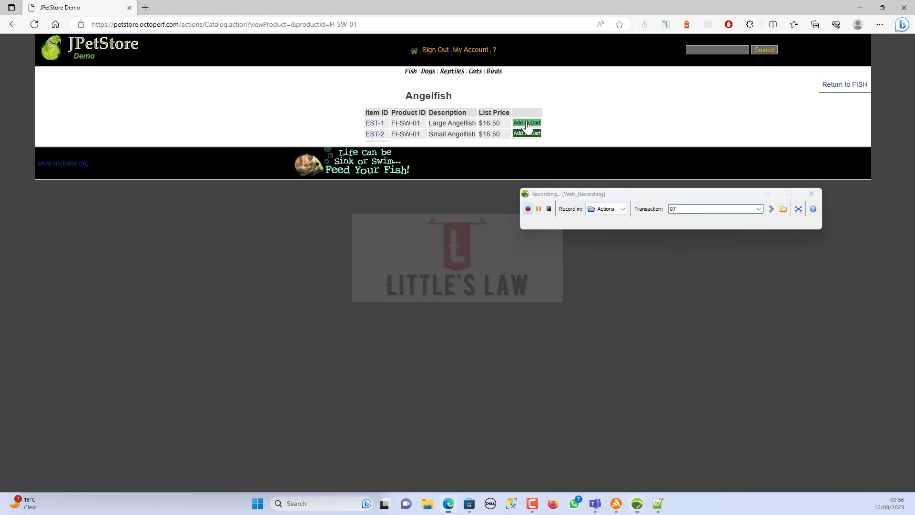
- As transactions 08–10, proceed to checkout, submit payment details, and confirm the order
click(681, 210)
text(0)
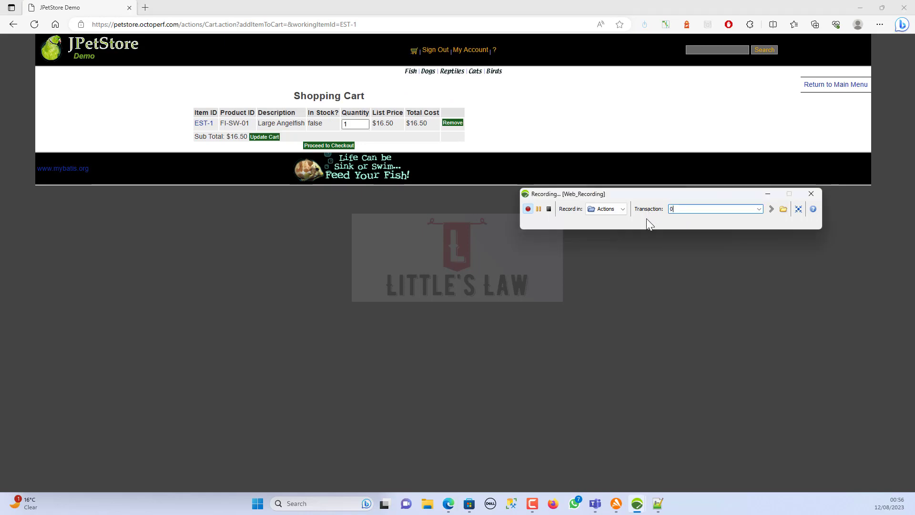
text(8)
click(329, 146)
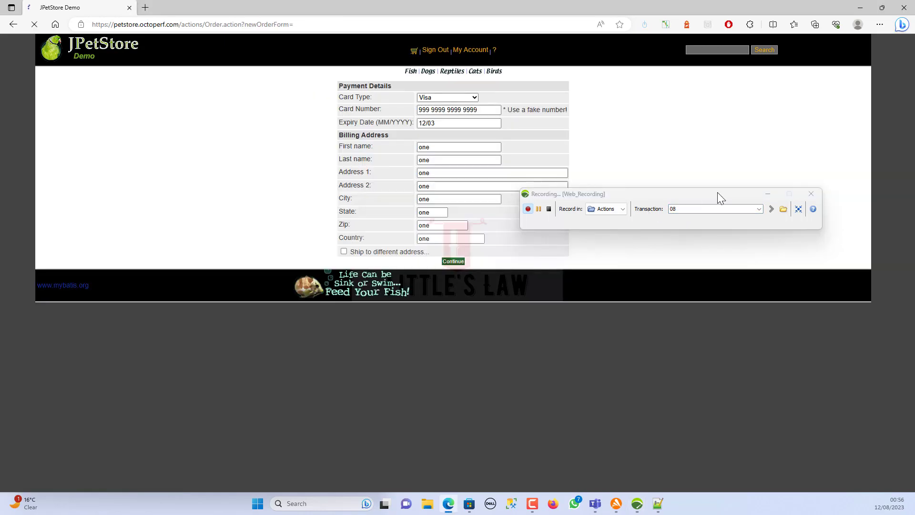
click(689, 210)
text(0)
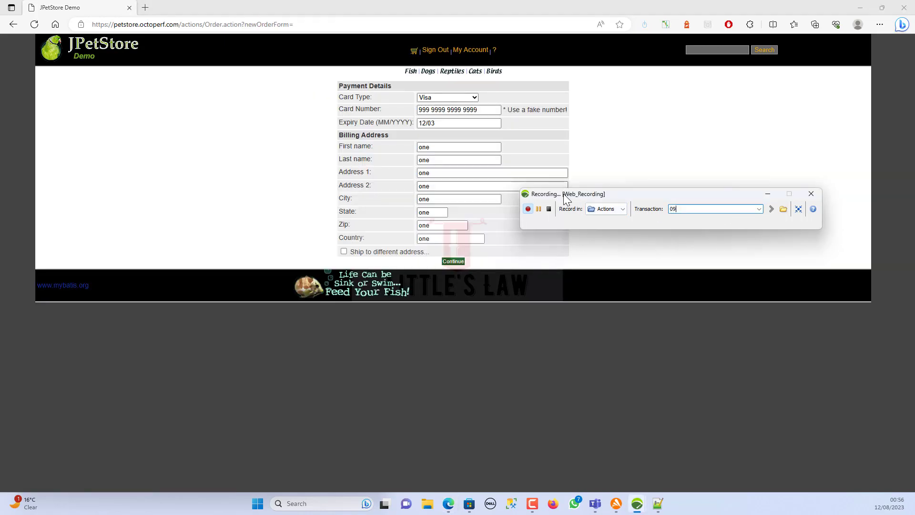
text(9)
click(453, 262)
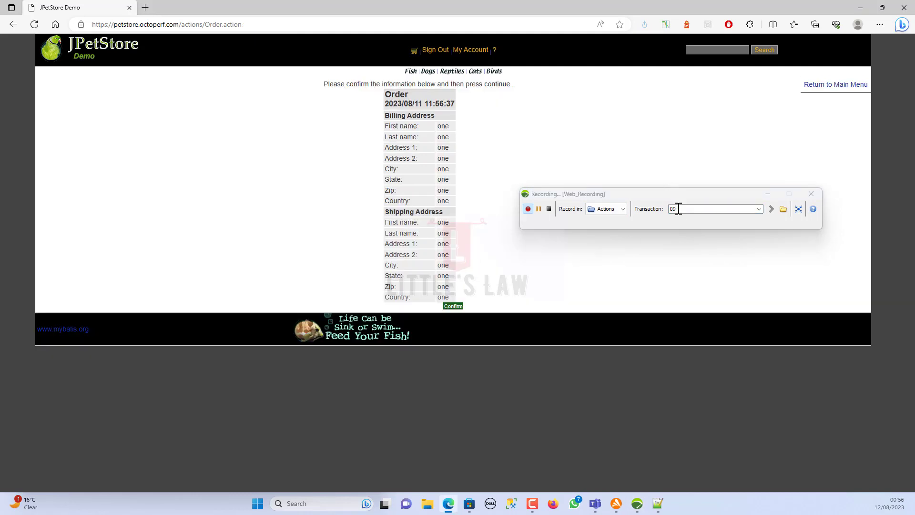
click(679, 210)
click(453, 305)
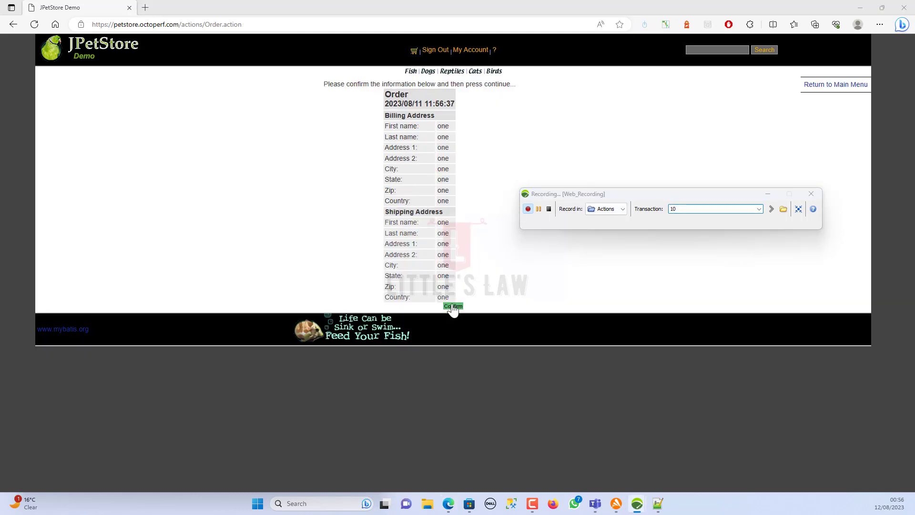
- Label transaction 11, sign out of the store, and stop the recording
click(692, 208)
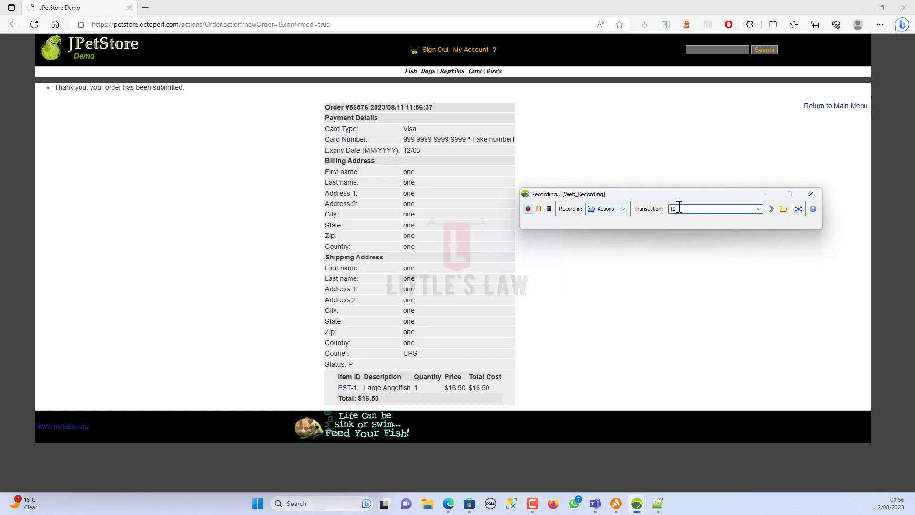
drag(679, 208, 644, 208)
text(11)
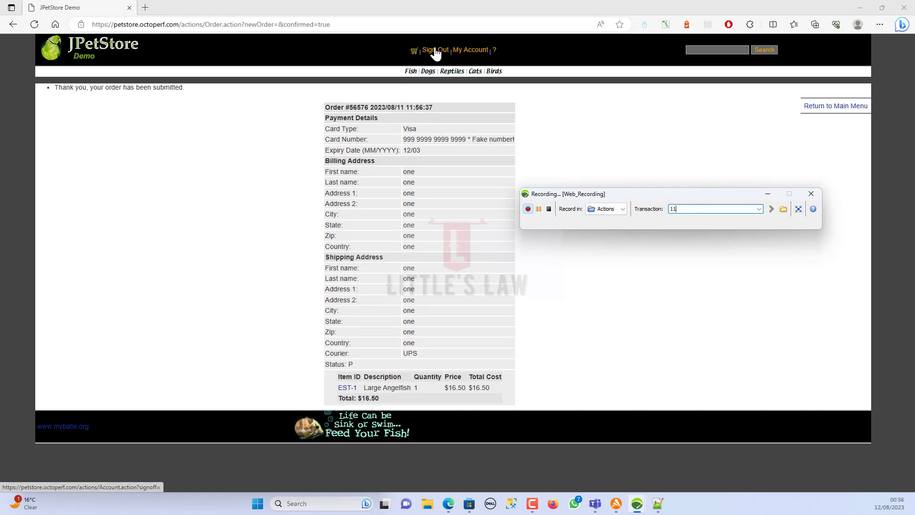
click(431, 51)
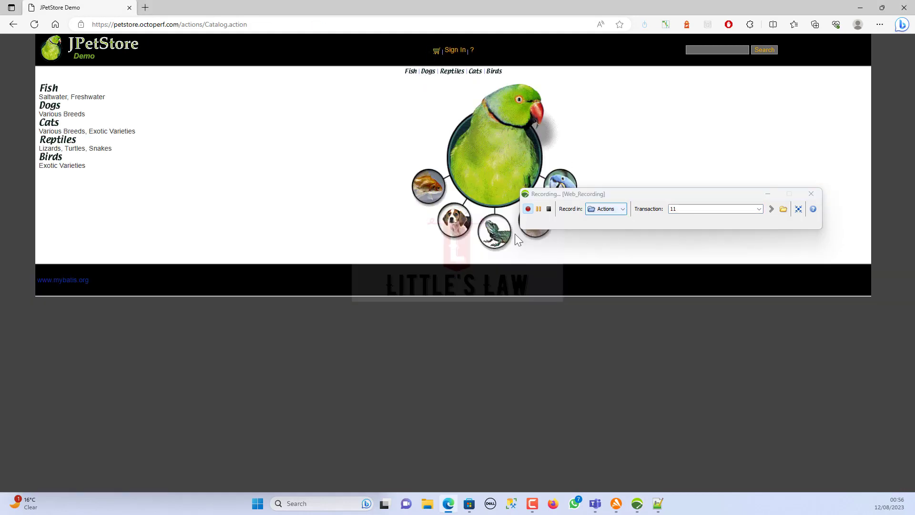
click(548, 209)
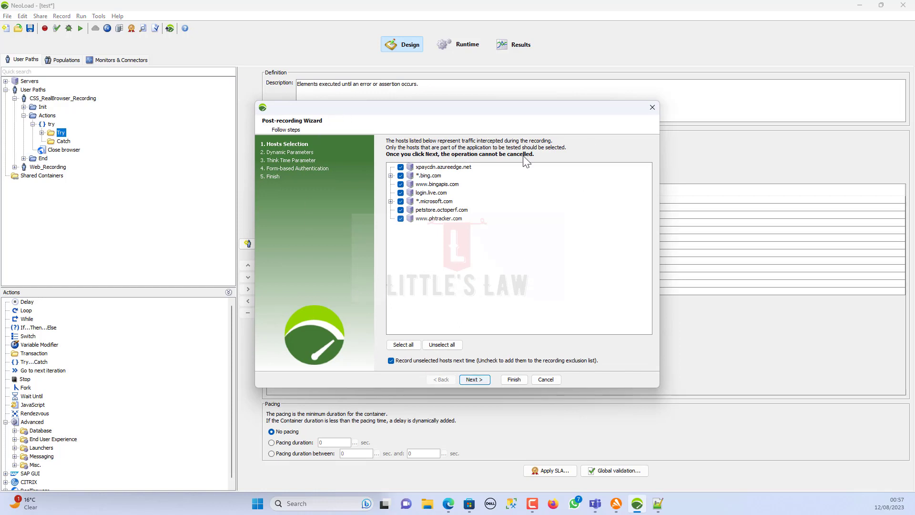
- Uncheck xpaycdn, bing, bingapis, login.live, microsoft and phtracker hosts, keeping petstore.octoperf.com
click(401, 167)
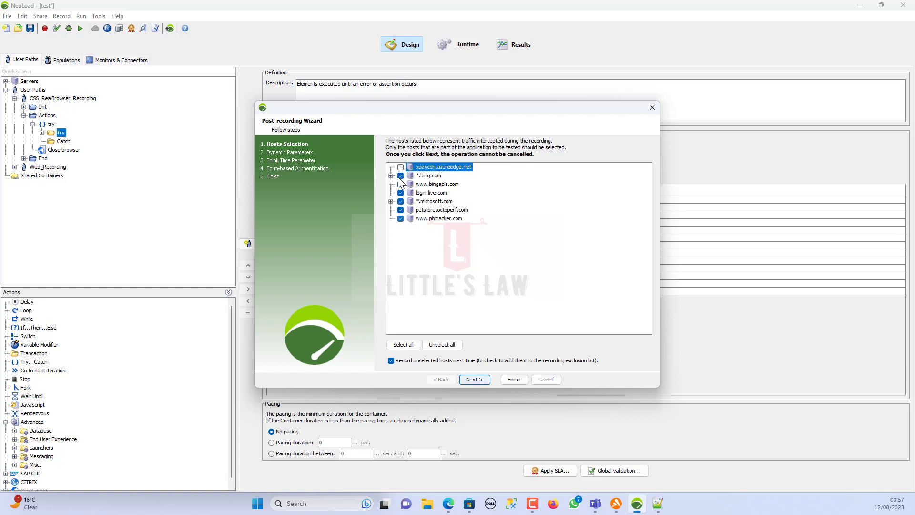
click(400, 176)
click(400, 184)
click(400, 193)
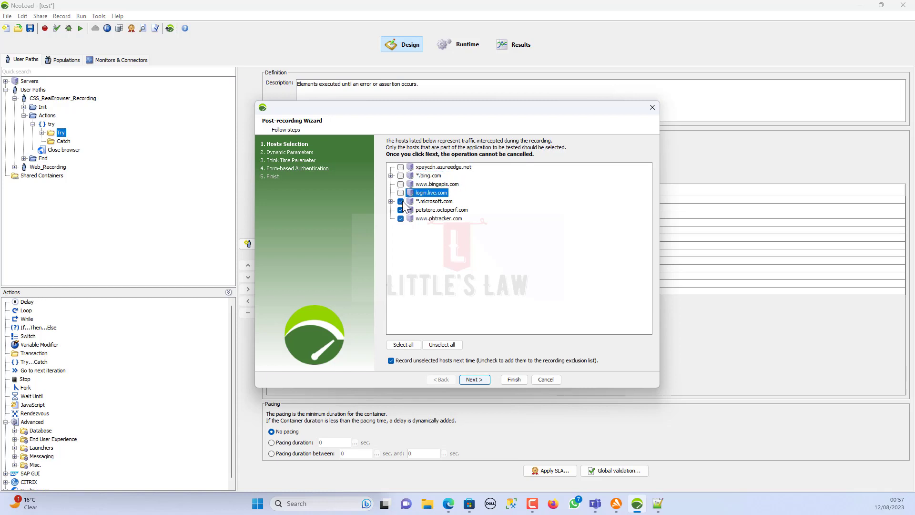
click(401, 201)
click(401, 219)
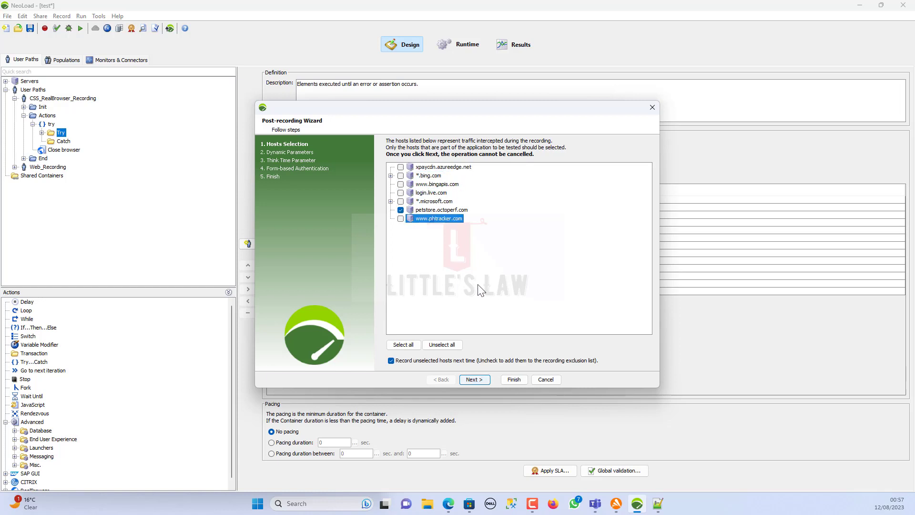
- Search and apply dynamic parameters, then overwrite recorded think times with 0
click(482, 377)
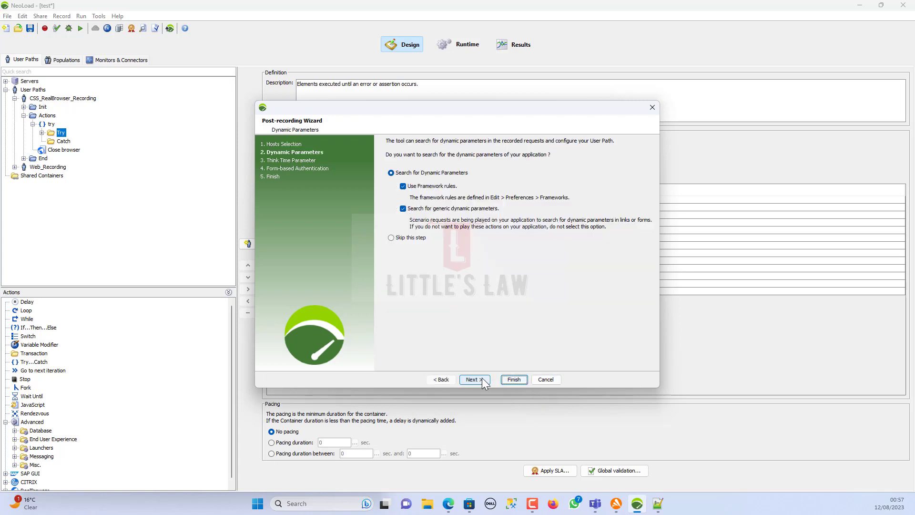
click(463, 382)
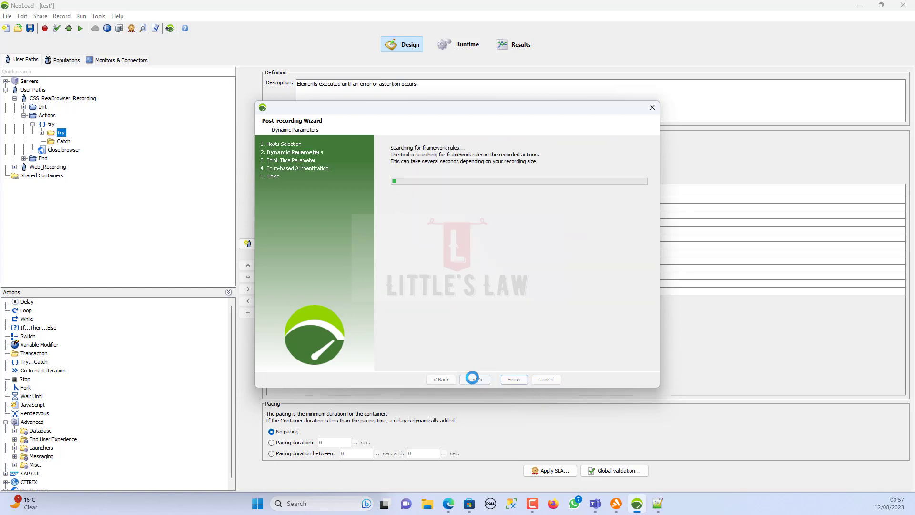
click(473, 377)
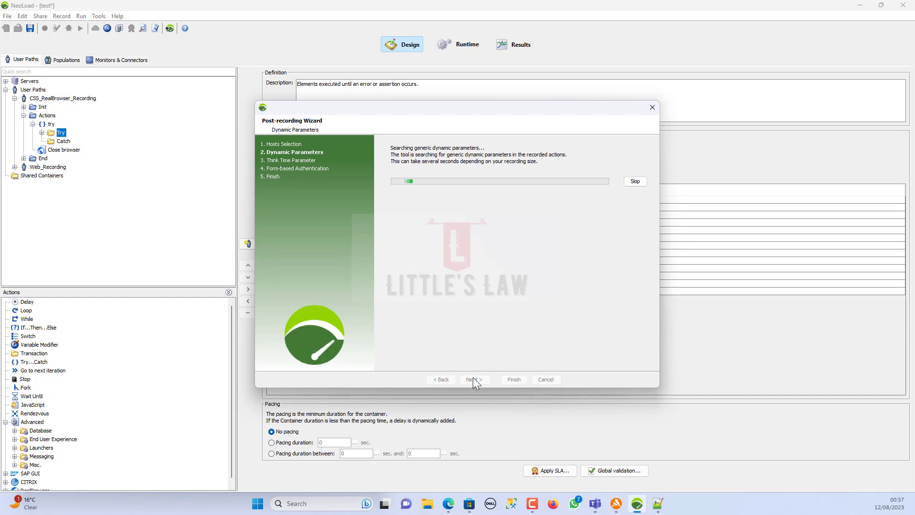
click(472, 379)
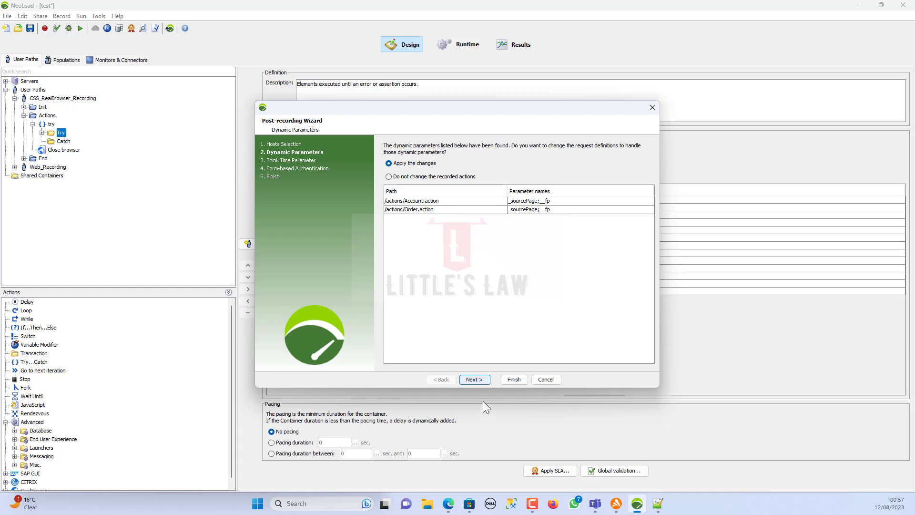
click(475, 380)
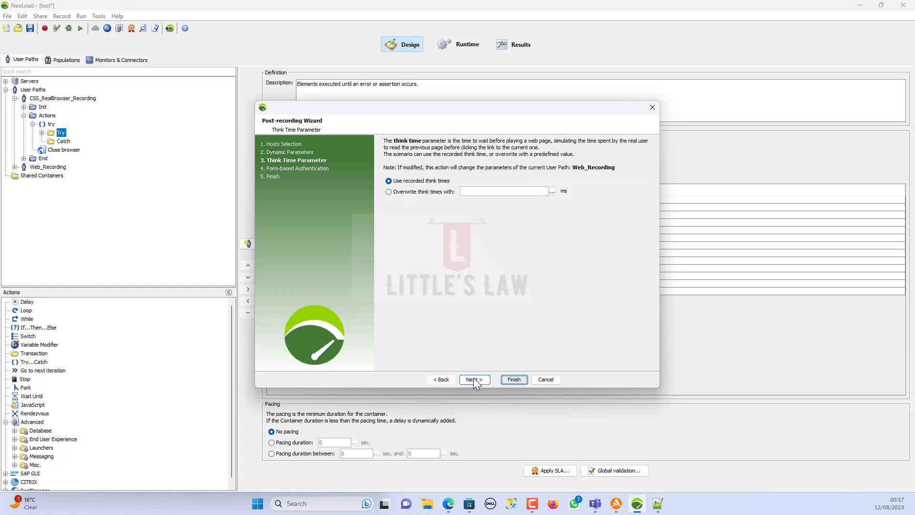
click(421, 192)
click(470, 191)
text(0)
- Mark the Account.action login form with username and password fields, then finish the wizard
click(482, 382)
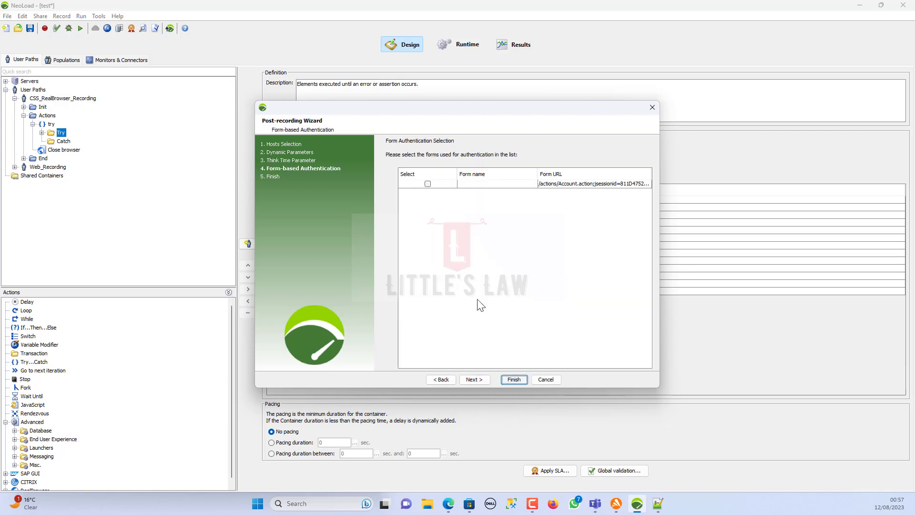
click(603, 186)
click(427, 184)
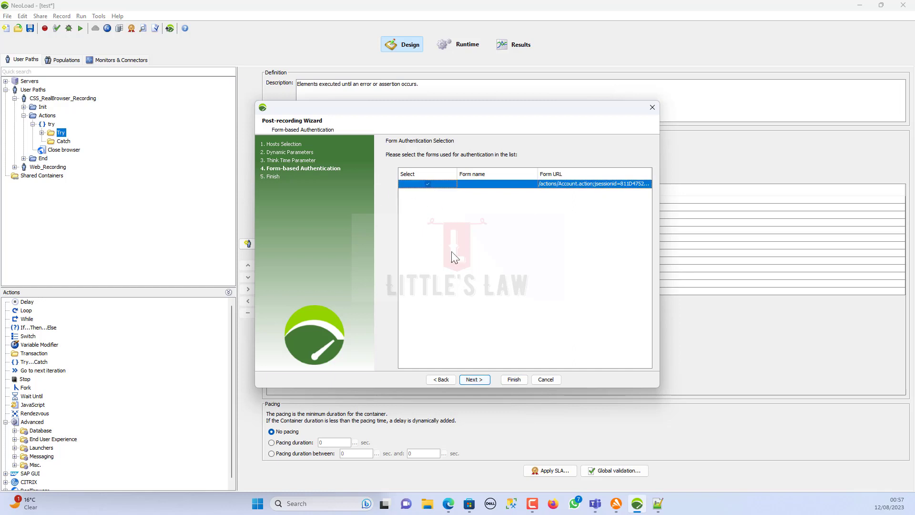
click(472, 380)
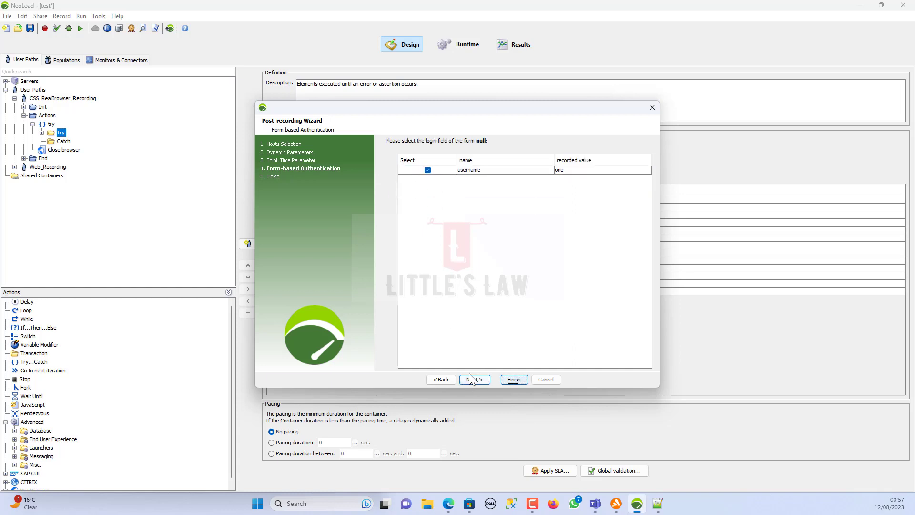
click(472, 380)
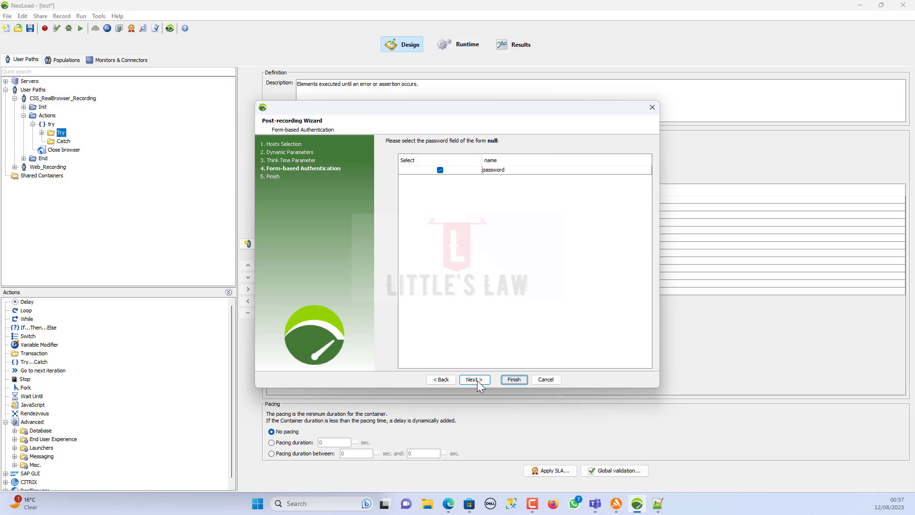
click(477, 380)
click(475, 380)
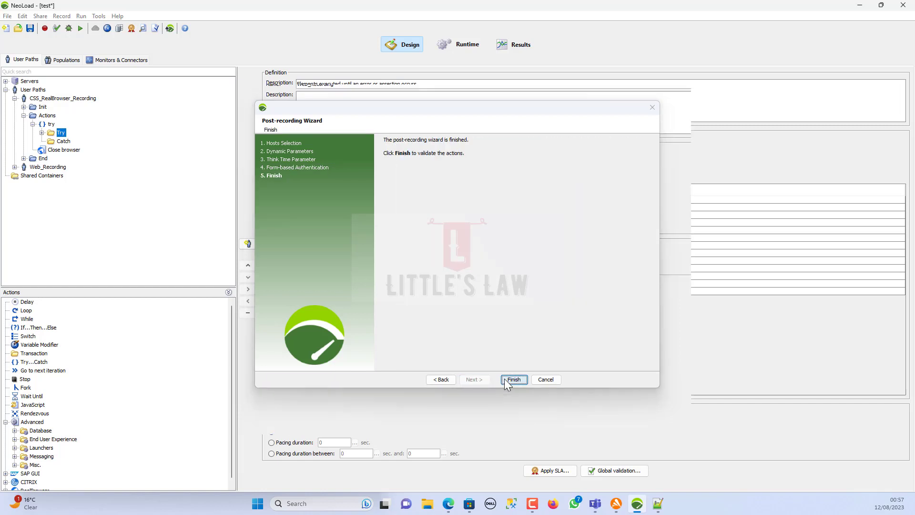
click(513, 380)
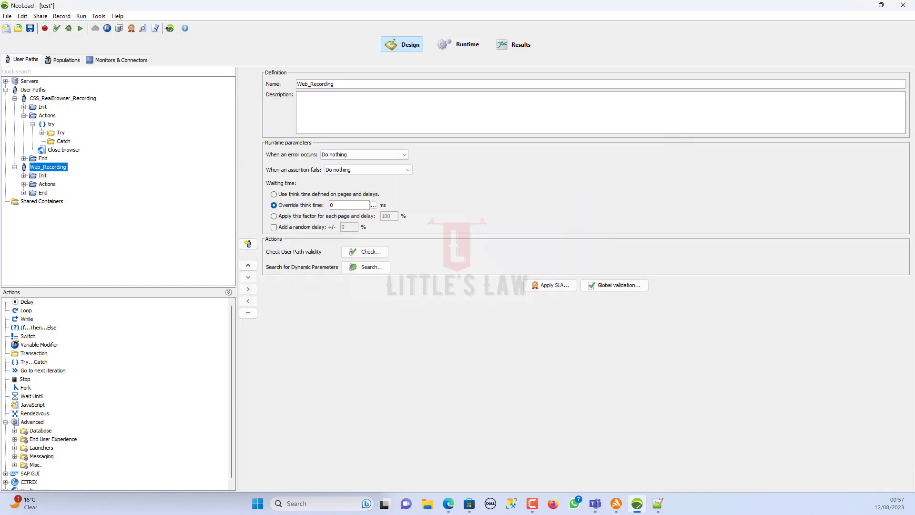
- Expand the CSS user path's Try folders 01, 02 and 04 and view the petstore navigation step
click(41, 133)
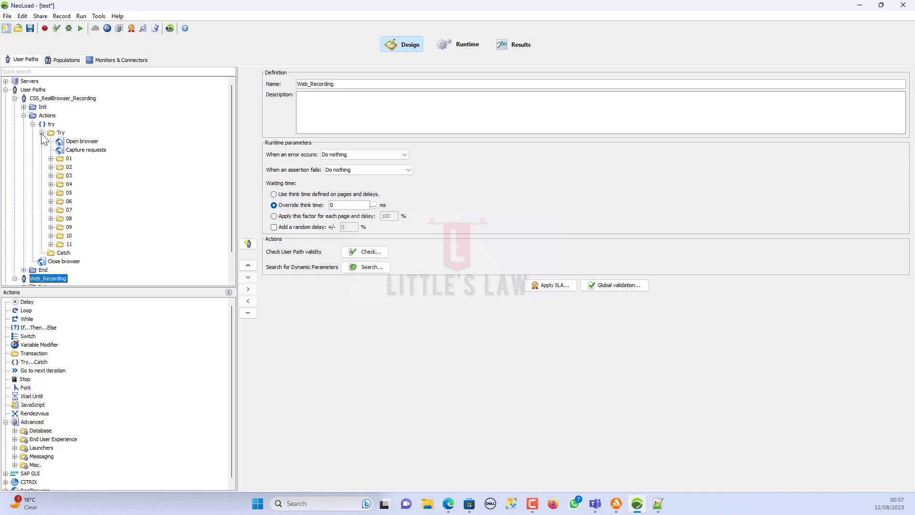
click(50, 167)
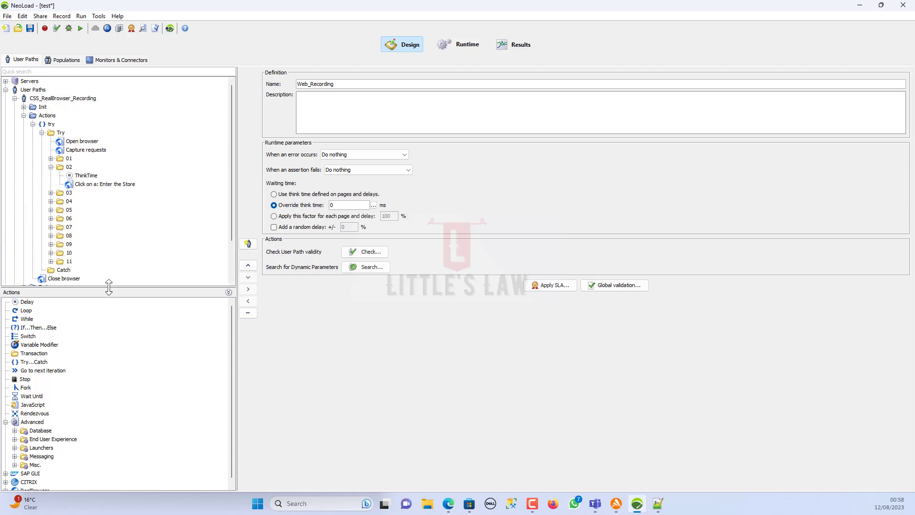
drag(109, 287, 107, 426)
click(51, 201)
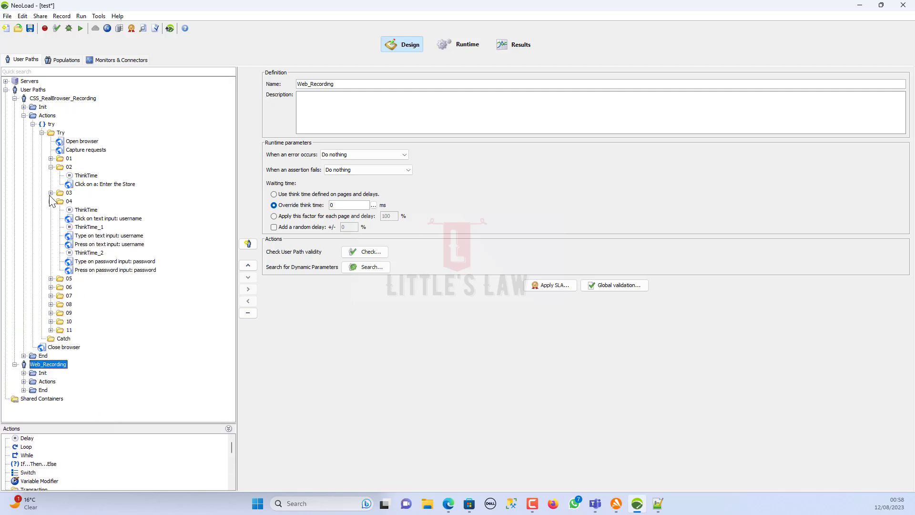
click(51, 159)
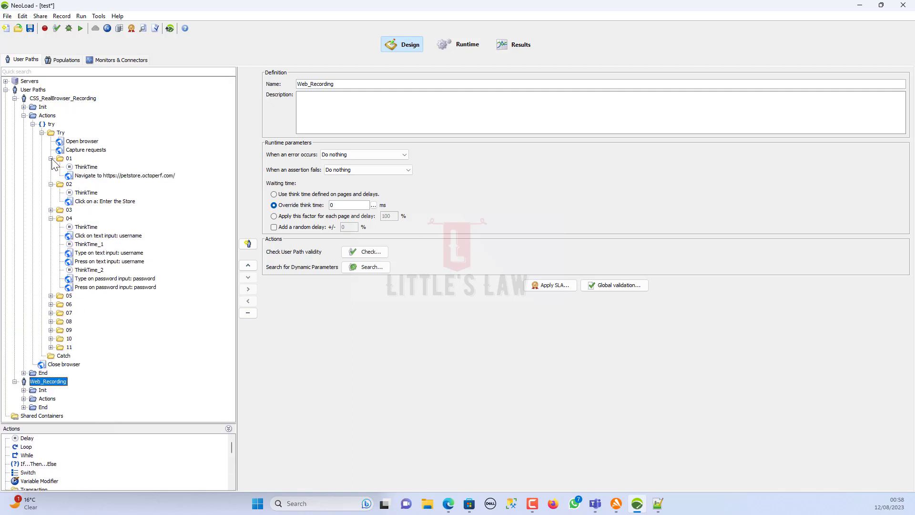
click(98, 176)
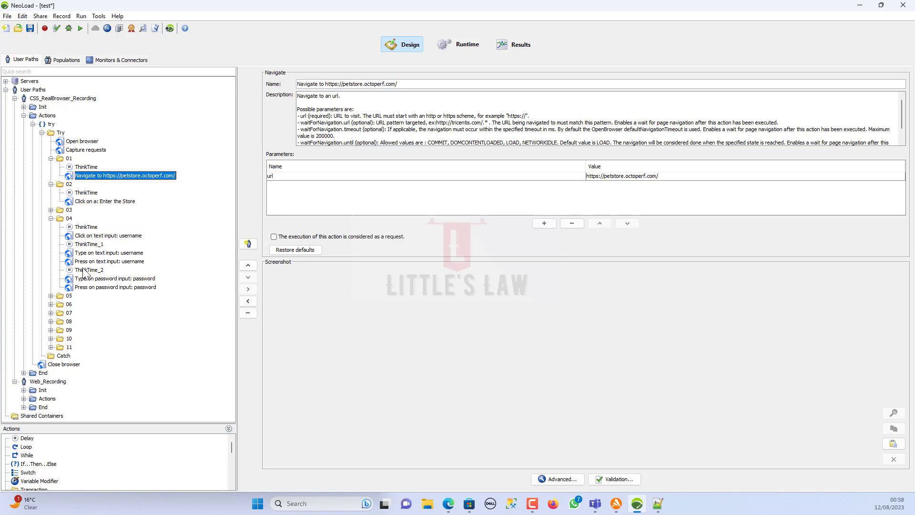
- Expand Web_Recording Actions folder 01 and view the /favicon.ico request definition
click(24, 399)
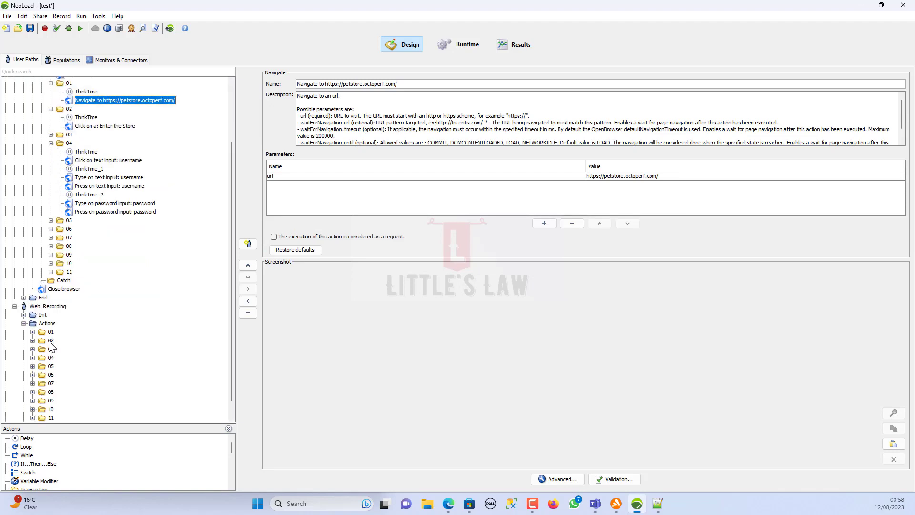
click(32, 332)
click(42, 341)
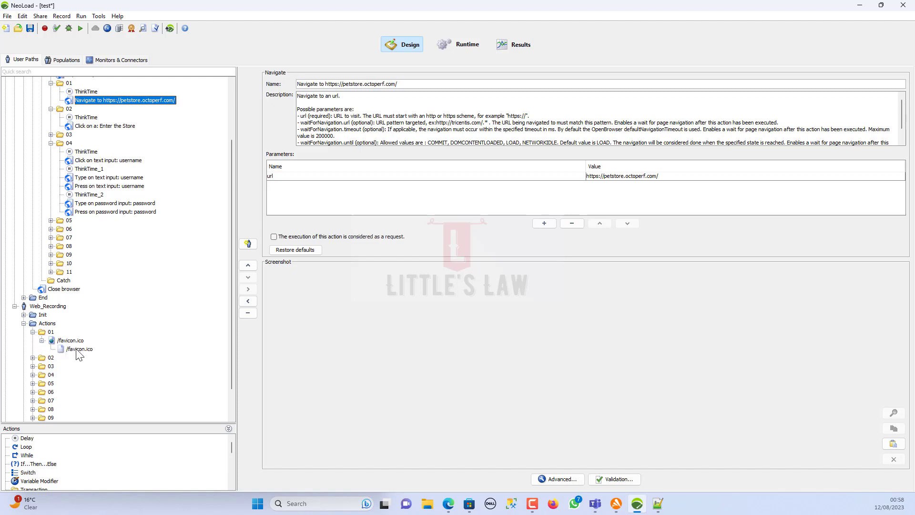
click(80, 352)
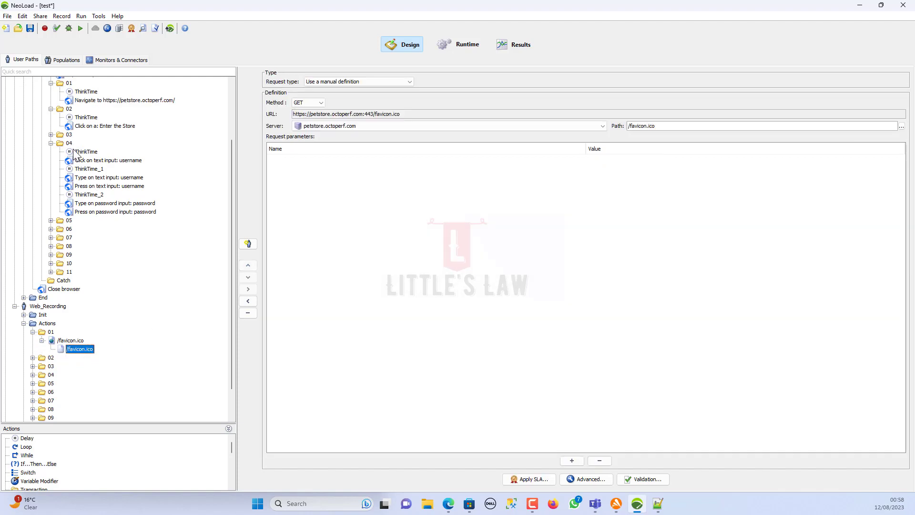
- Inspect folder 02's GET /actions/Catalog.action request, then reselect 'Click on a: Enter the Store'
click(105, 127)
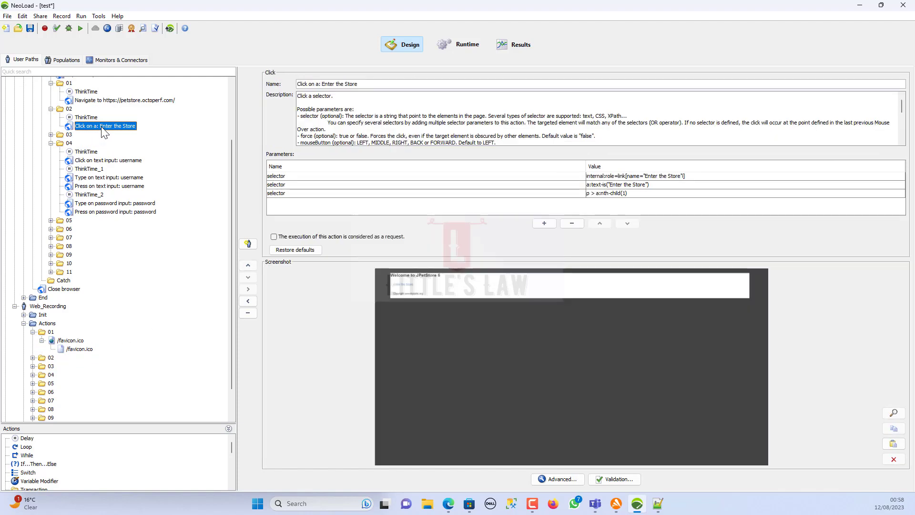
click(33, 358)
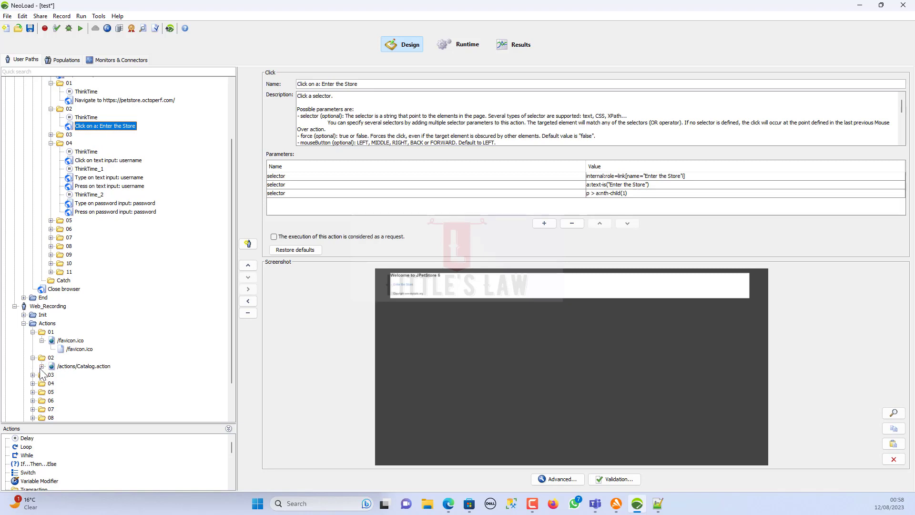
click(42, 366)
click(68, 366)
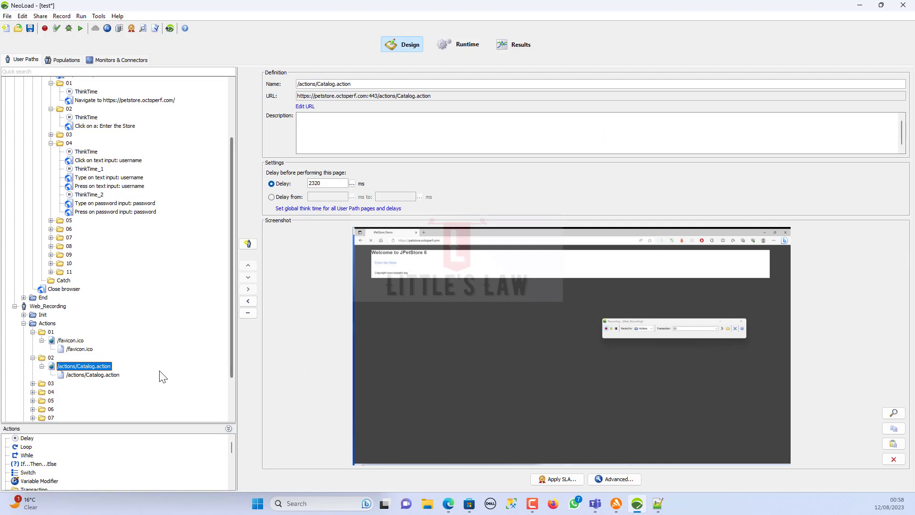
click(95, 376)
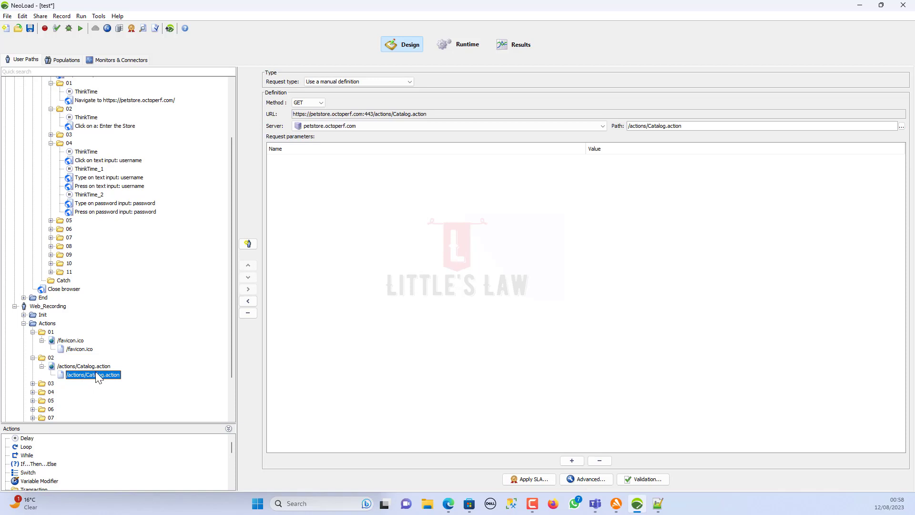
drag(443, 116, 118, 137)
click(113, 126)
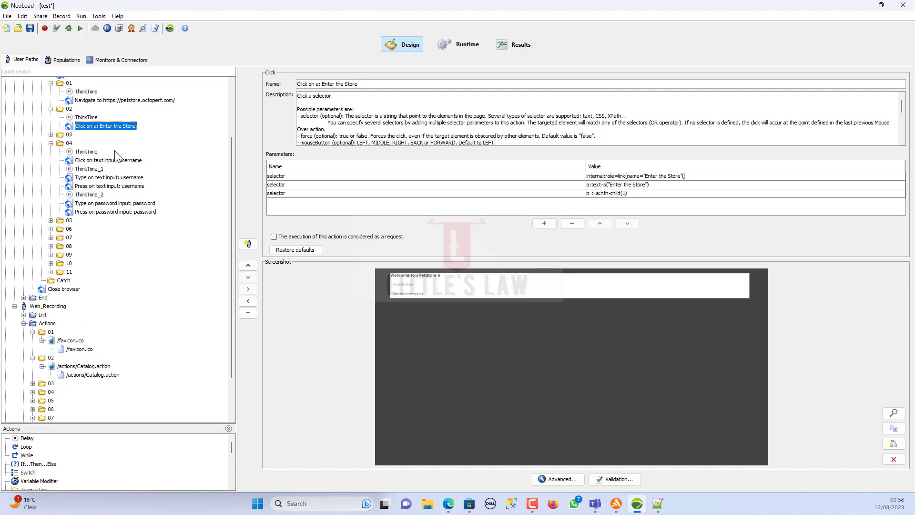
- Compare the username click step with Enter the Store's selectors, including a:text-is
click(113, 162)
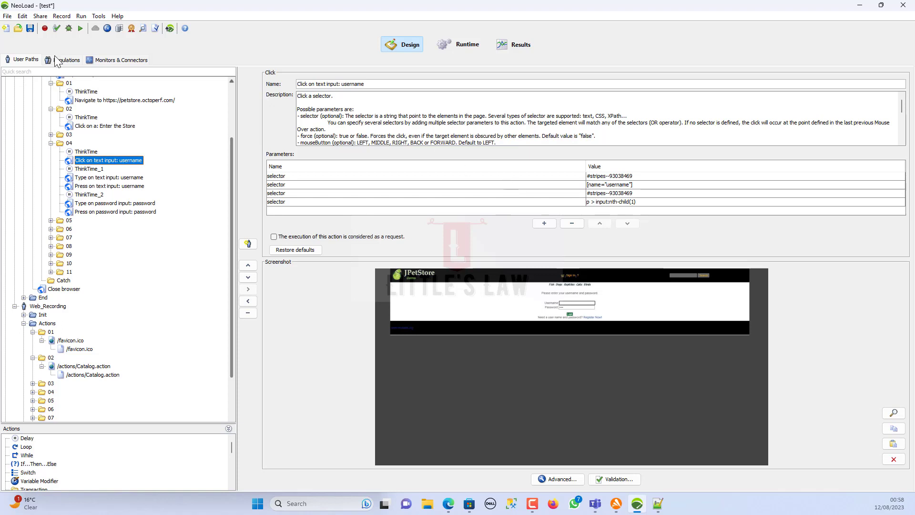
click(104, 126)
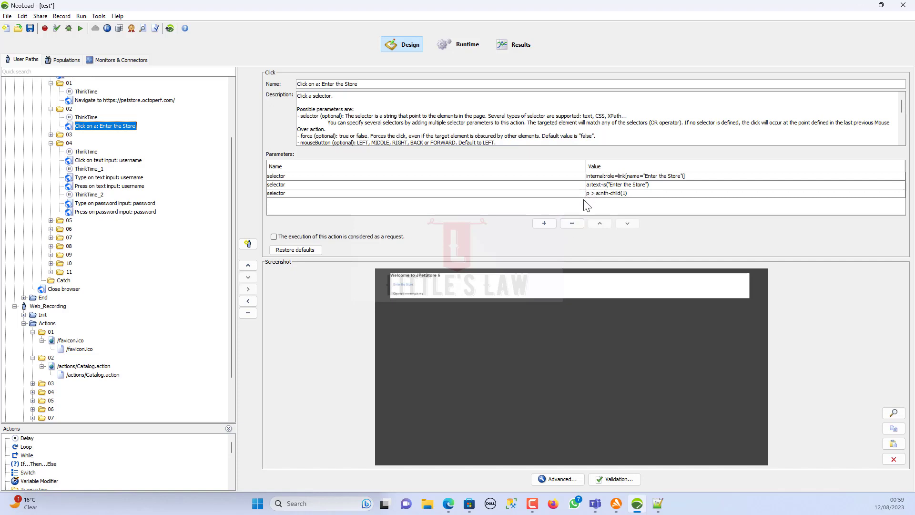
click(612, 179)
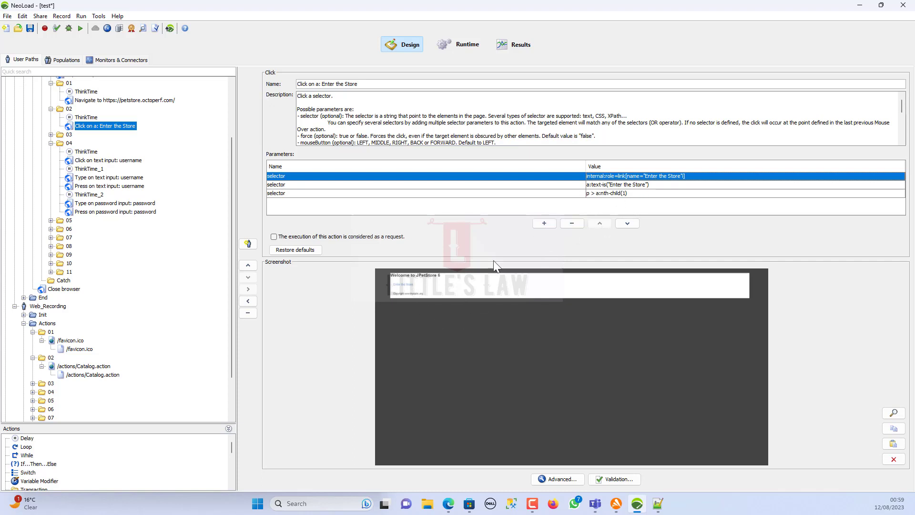
click(635, 187)
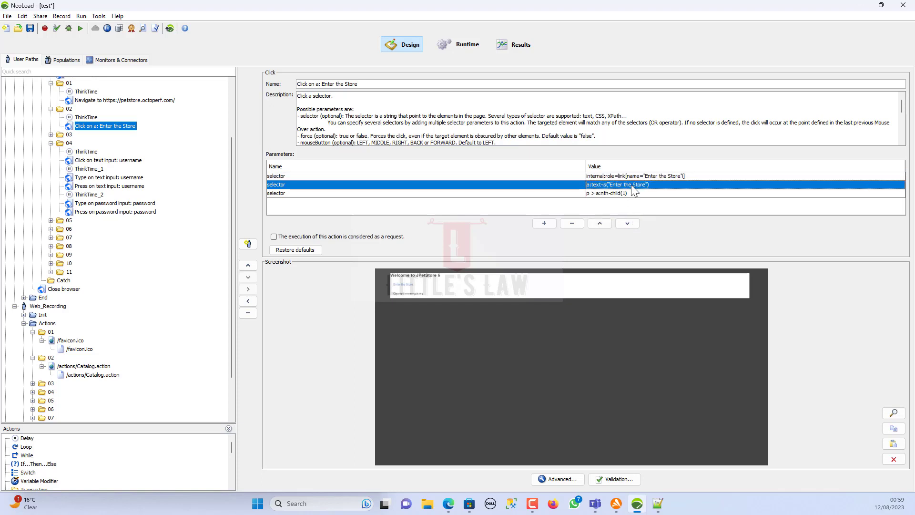
click(639, 187)
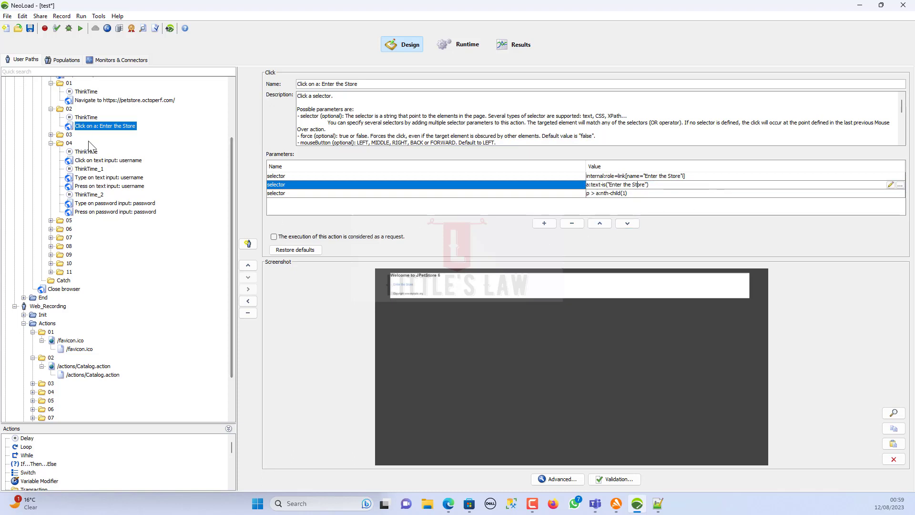
- Review the [name="username"] selector, typed username and encrypted password values, and Tab/Enter key steps
click(98, 160)
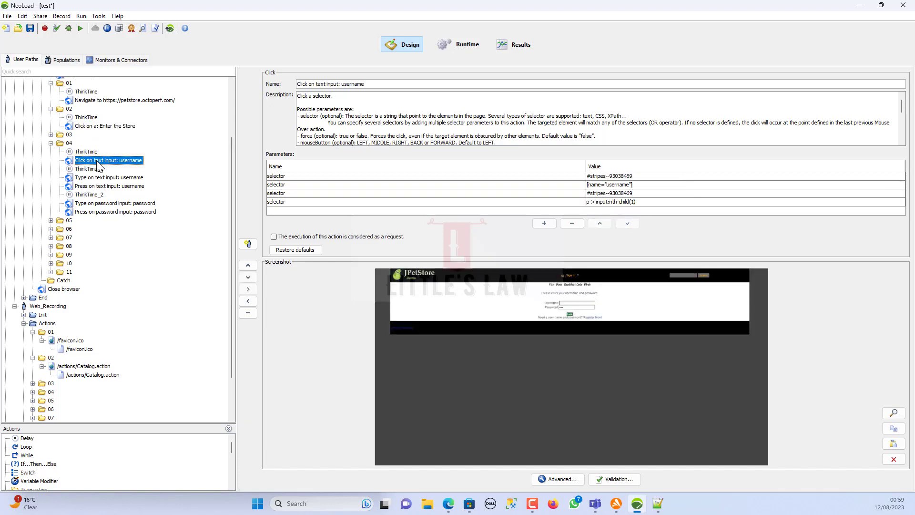
click(622, 186)
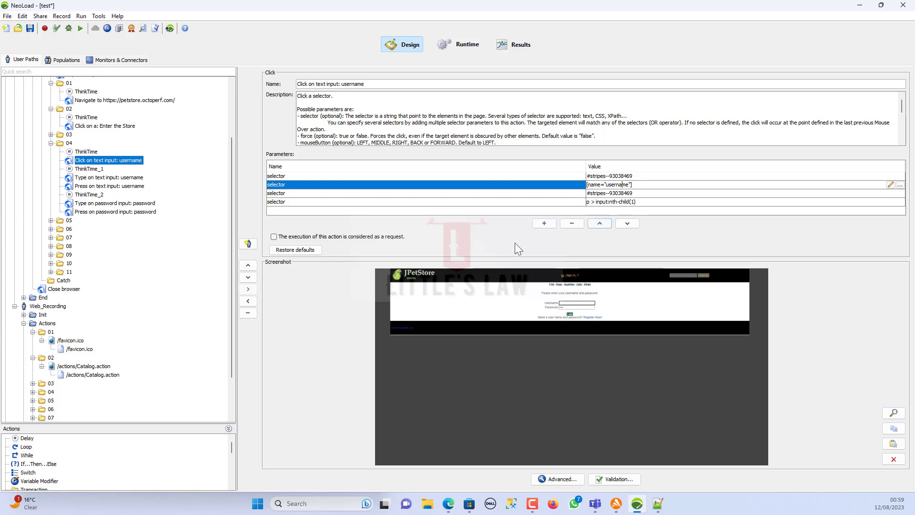
click(121, 178)
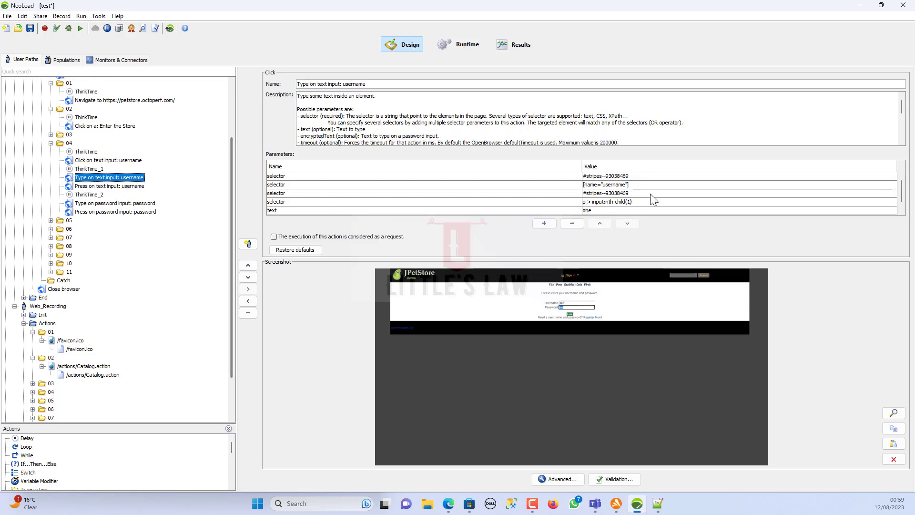
click(594, 210)
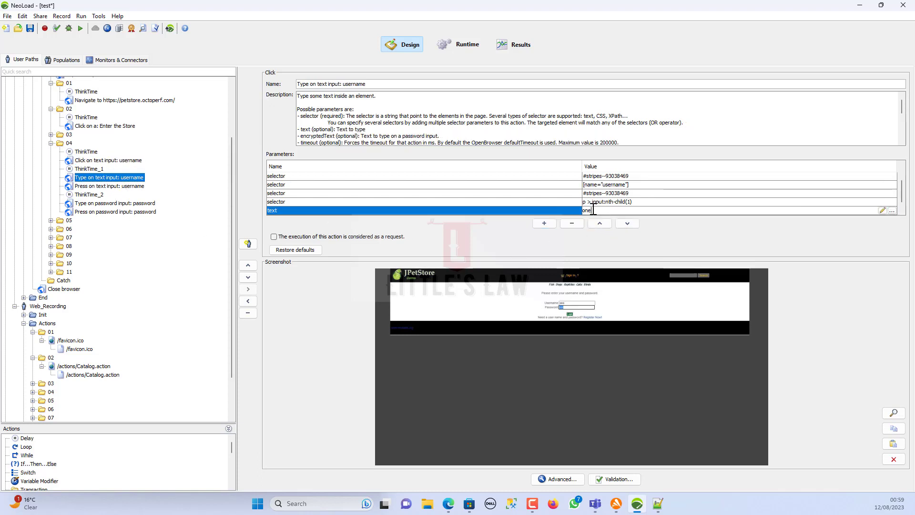
click(122, 186)
click(129, 204)
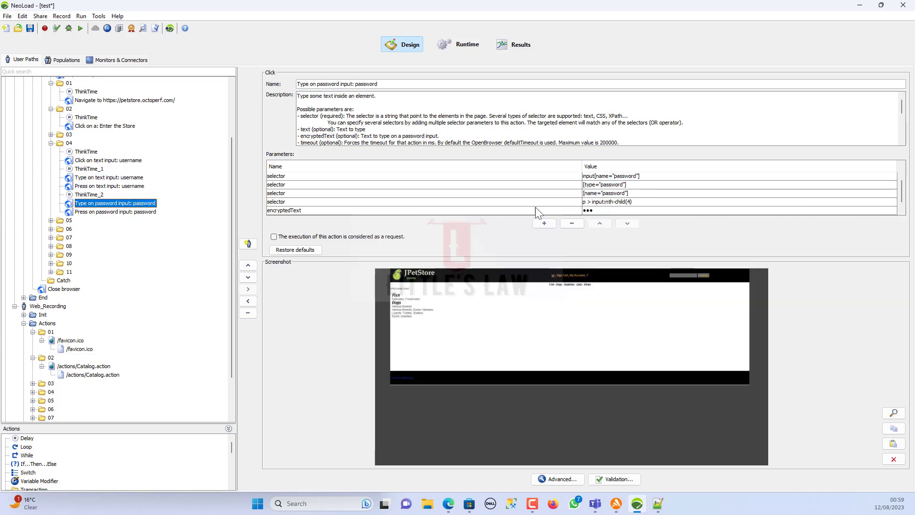
click(597, 210)
click(145, 212)
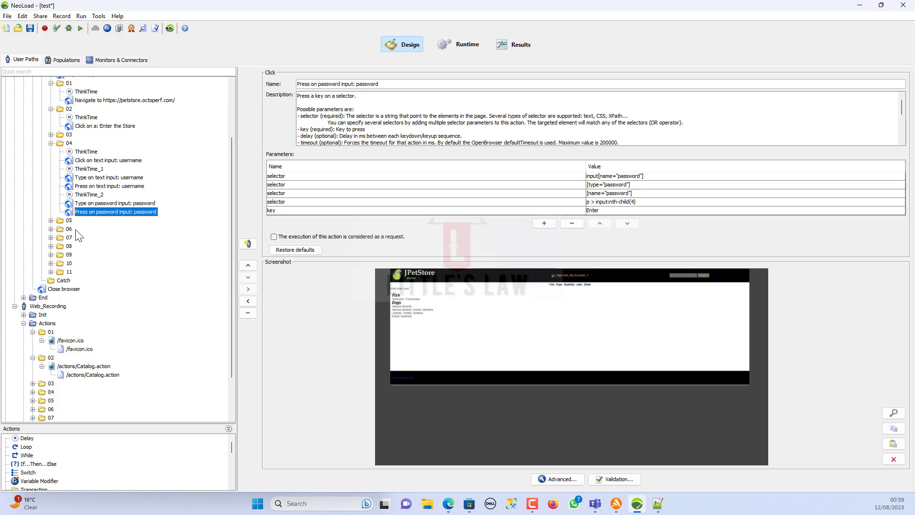
scroll(78, 236, up, 1)
scroll(78, 236, up, 2)
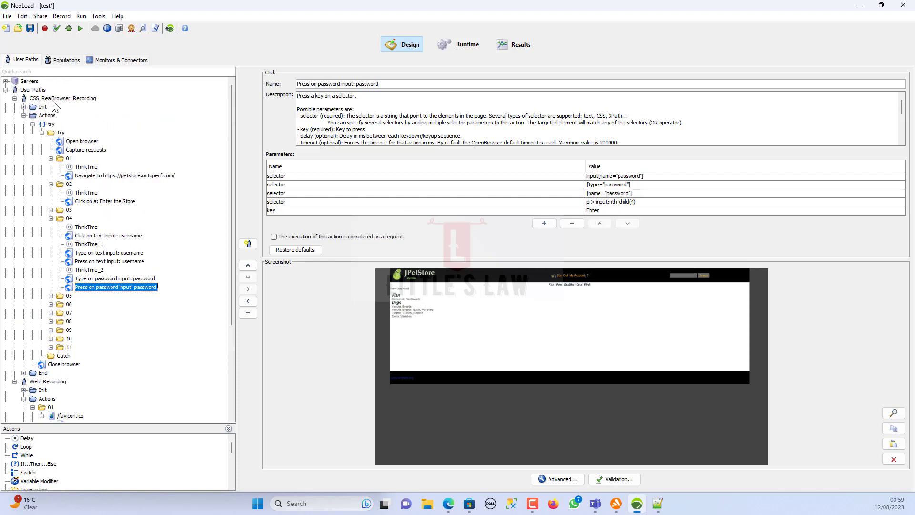
- Check CSS_RealBrowser_Recording, expand its Actions and Try results, then close the valid report
click(53, 99)
click(57, 29)
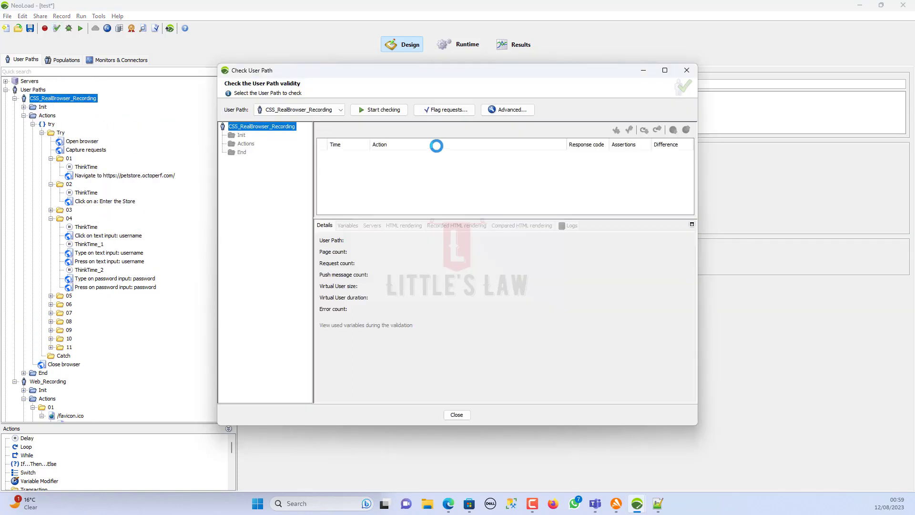
click(395, 111)
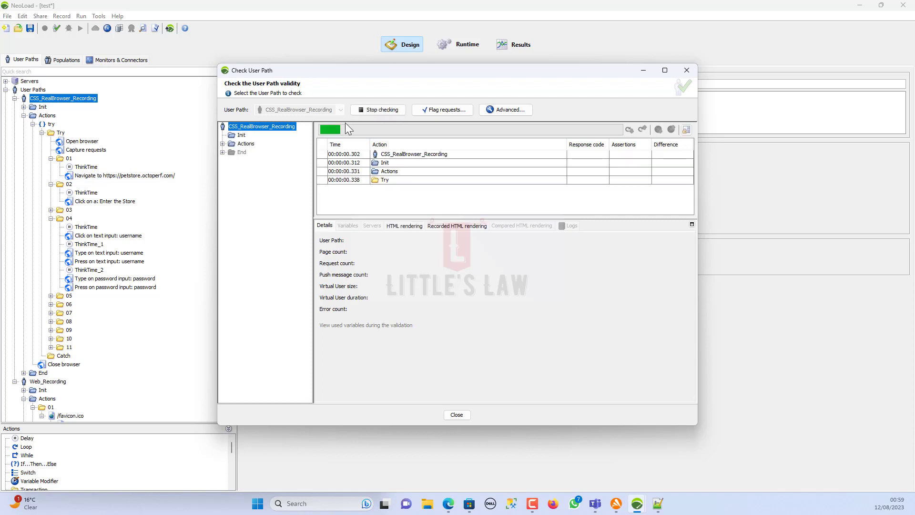
click(222, 144)
click(231, 152)
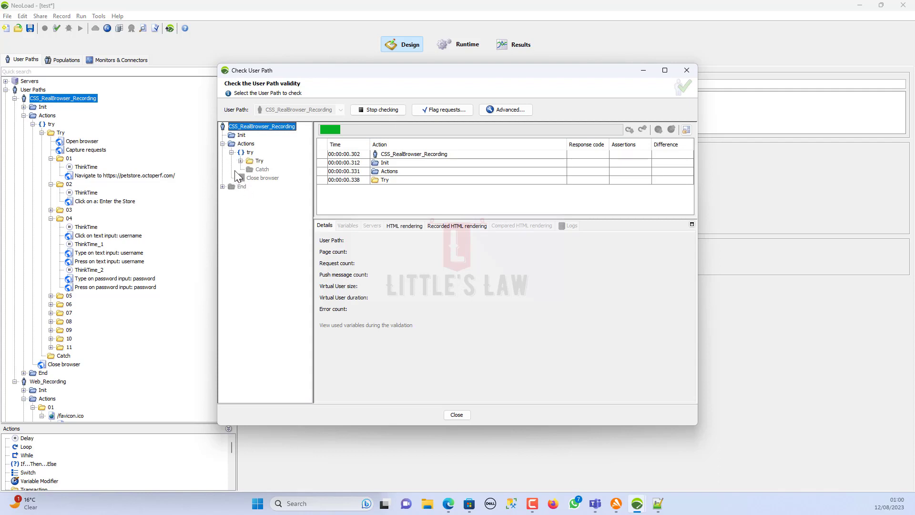
click(240, 161)
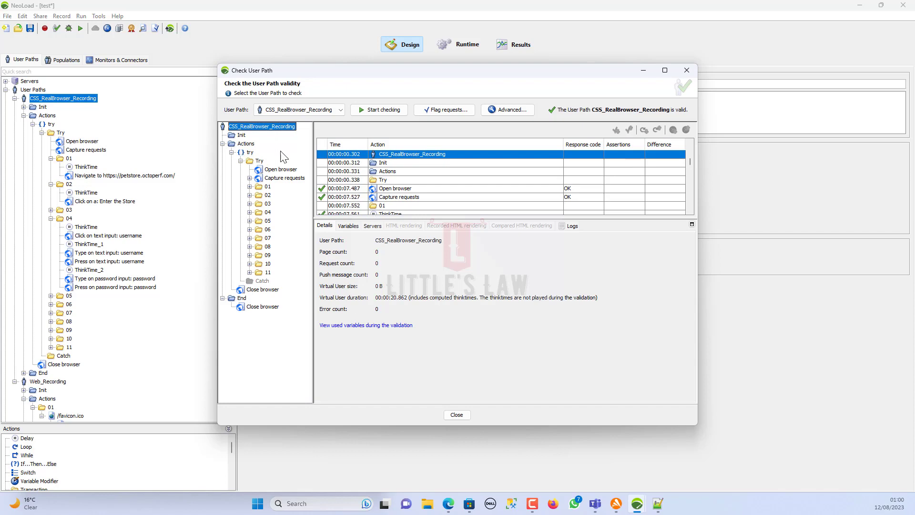
click(684, 72)
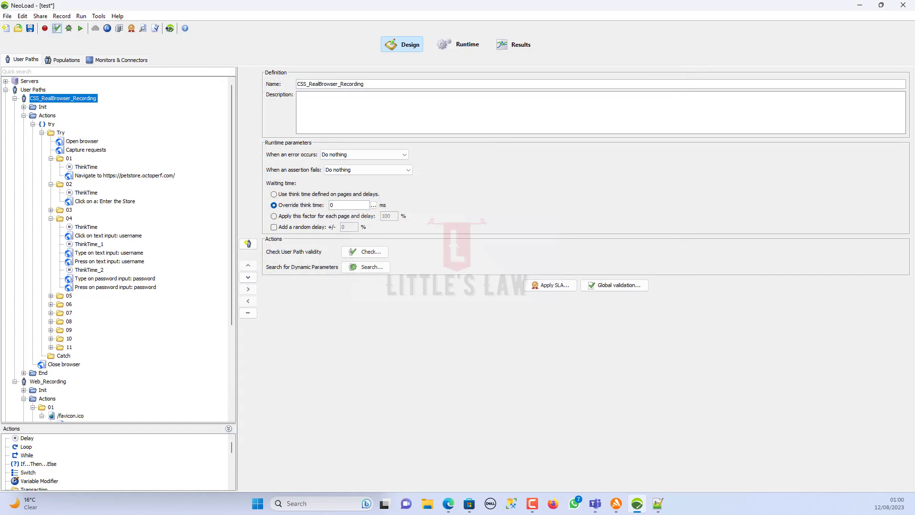
- Collapse both user paths and set up a new recording with RealBrowser XPath selectors
click(14, 98)
click(15, 107)
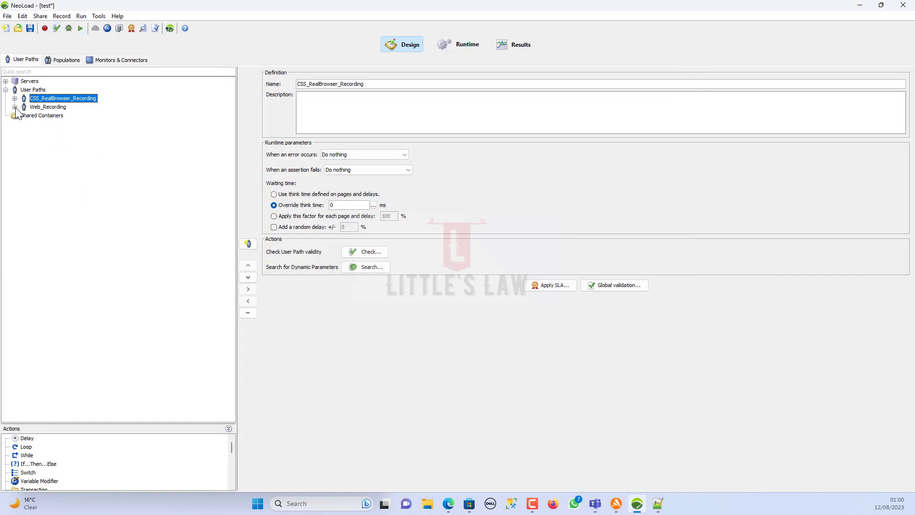
click(45, 28)
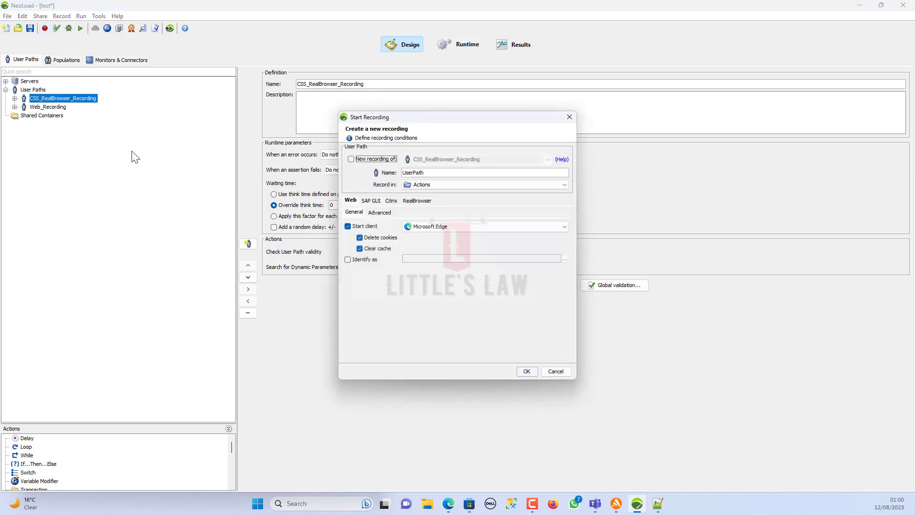
click(416, 200)
click(347, 212)
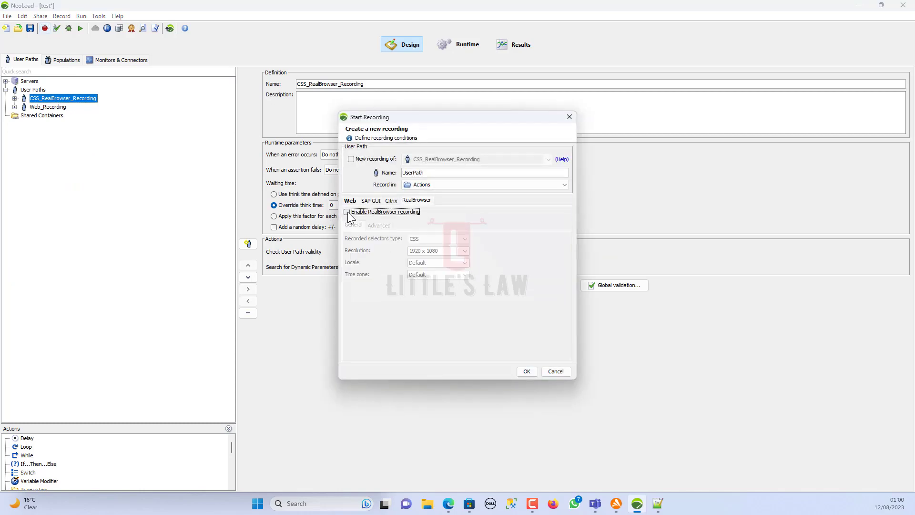
click(438, 239)
click(426, 255)
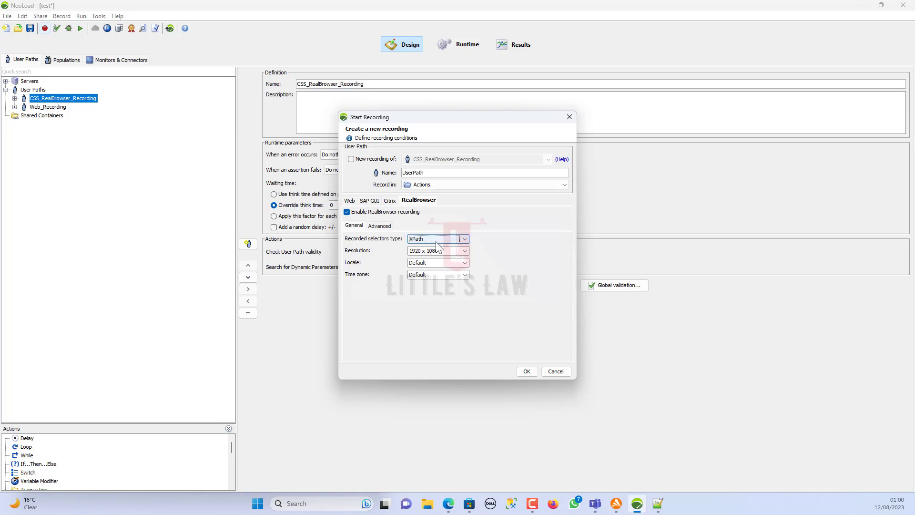
- Replace the default UserPath name, starting to type XPath_RealBrowser_Recording
click(527, 371)
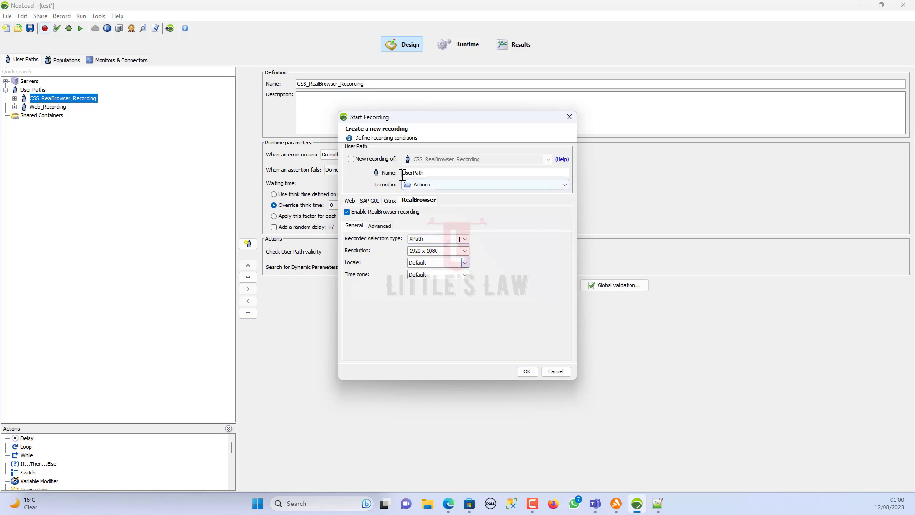
drag(431, 174, 270, 173)
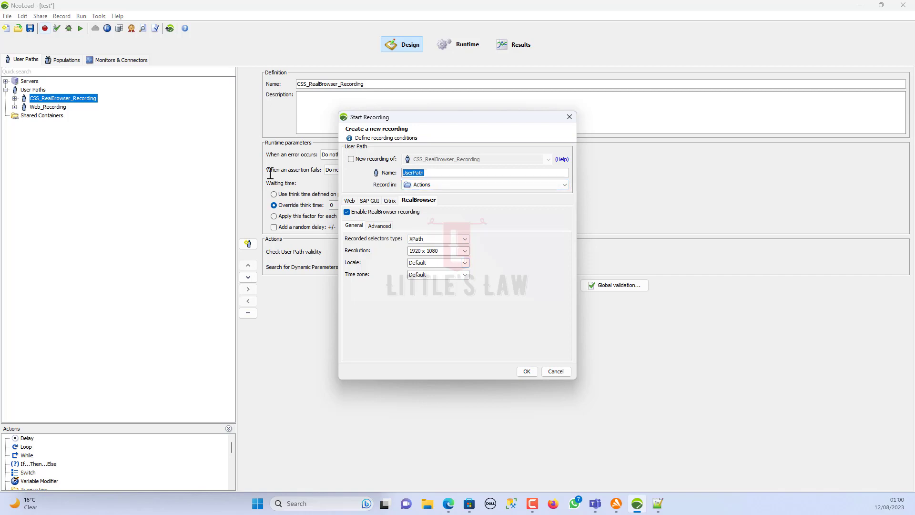
text(XPah)
key(BackSpace)
text(th)
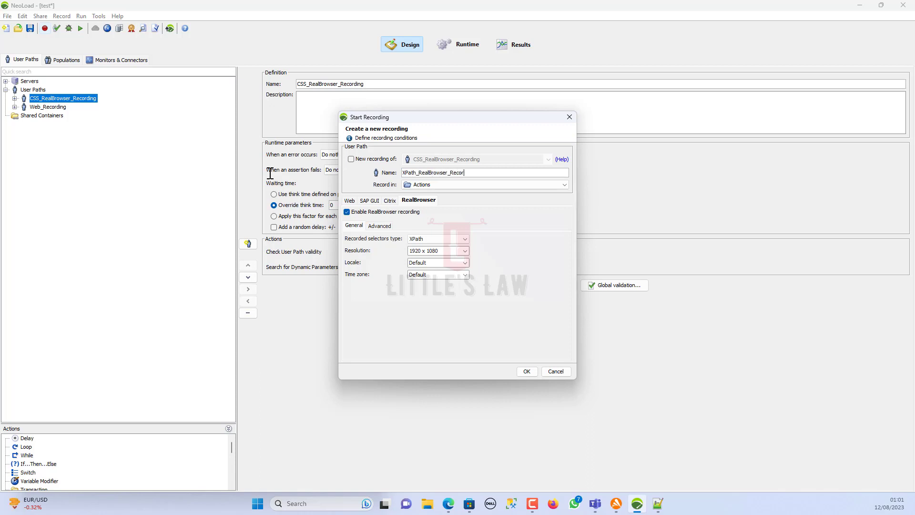
- Start recording, maximize the browser, and open JPetStore as transaction 01
click(526, 372)
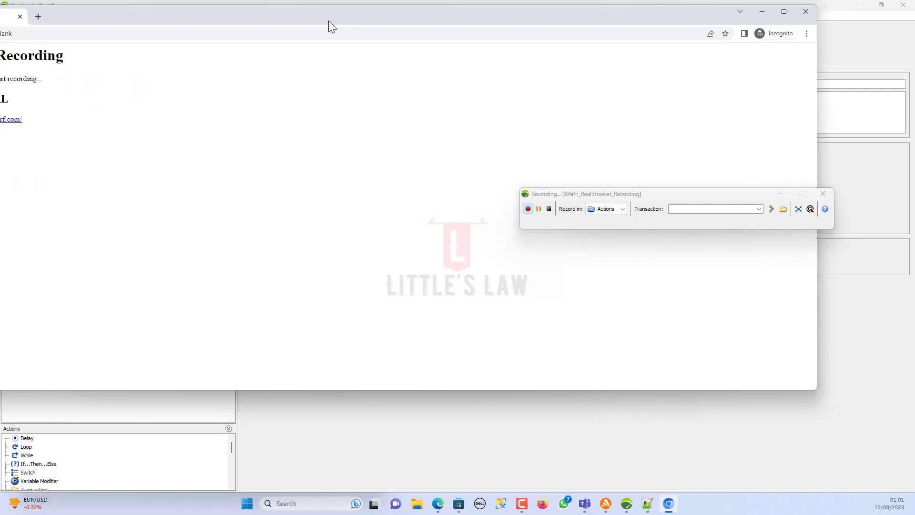
double_click(328, 21)
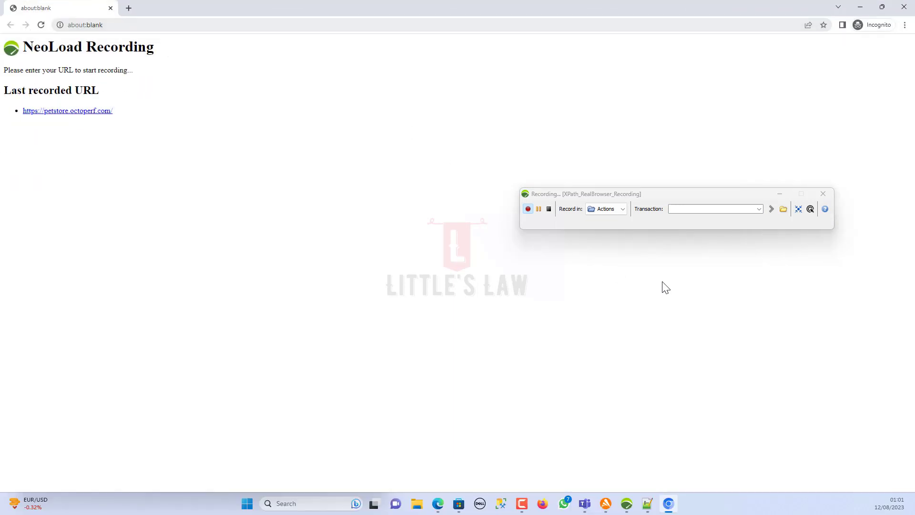
click(673, 210)
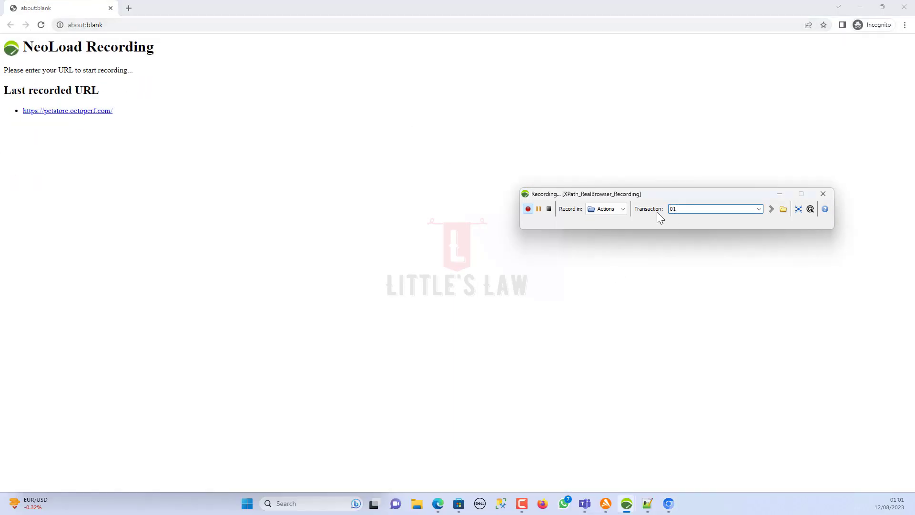
text(01)
click(78, 111)
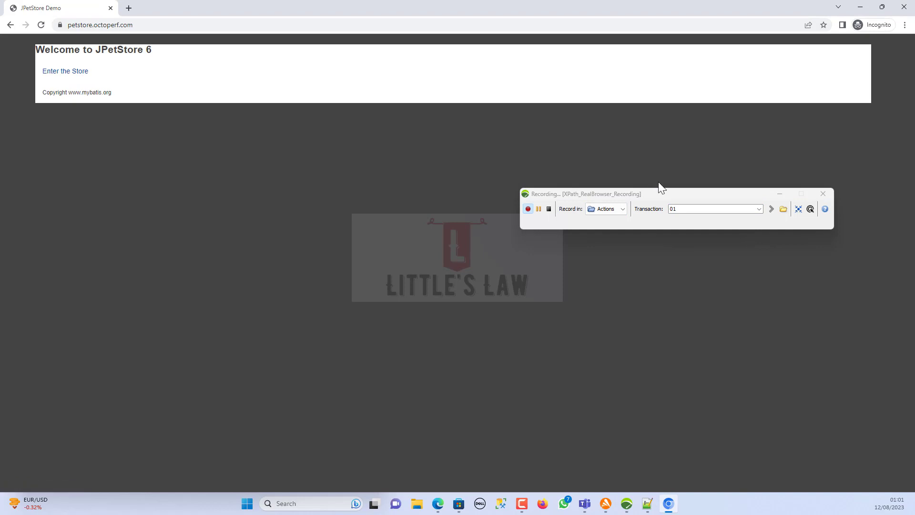
- Enter the store and open the sign-in page, labelling transactions 03 and 04
click(671, 209)
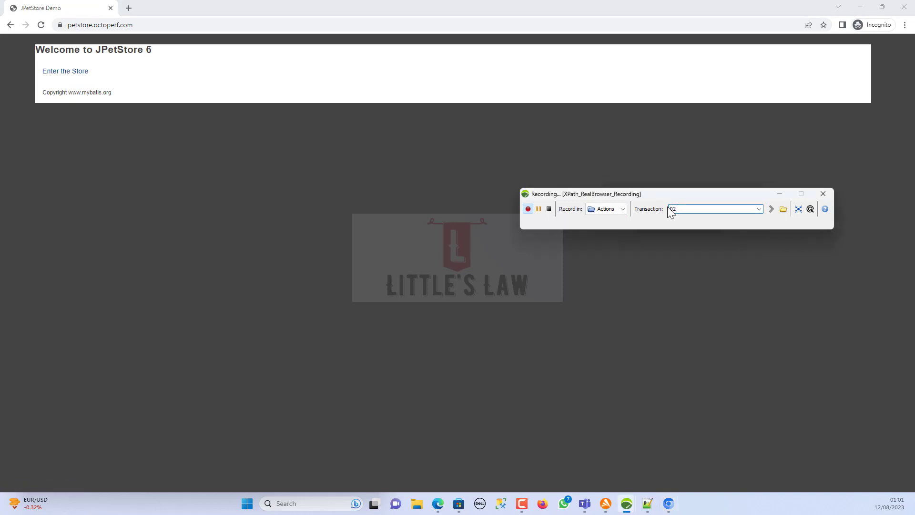
click(71, 72)
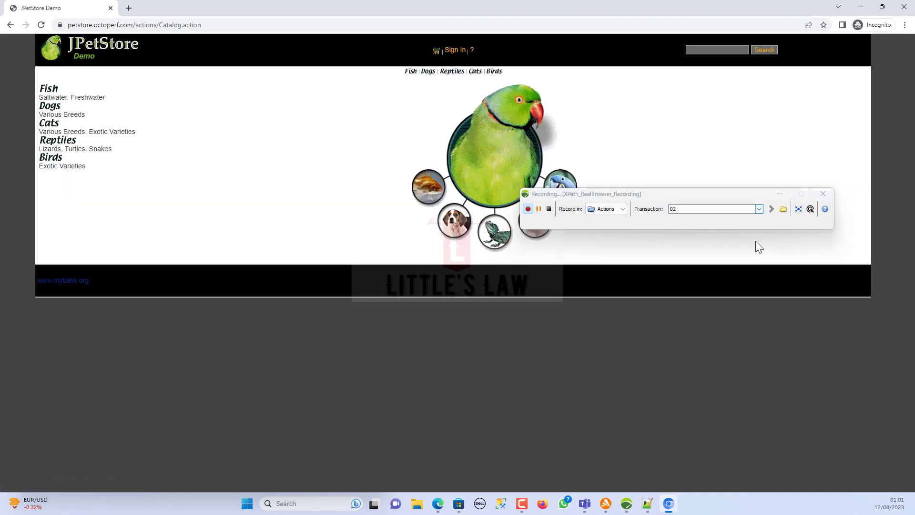
click(675, 209)
text(03)
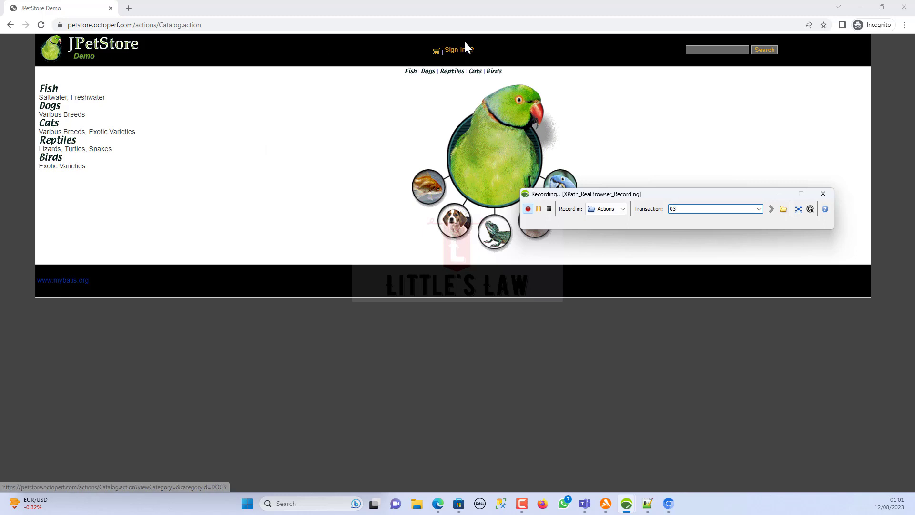
click(455, 50)
click(686, 210)
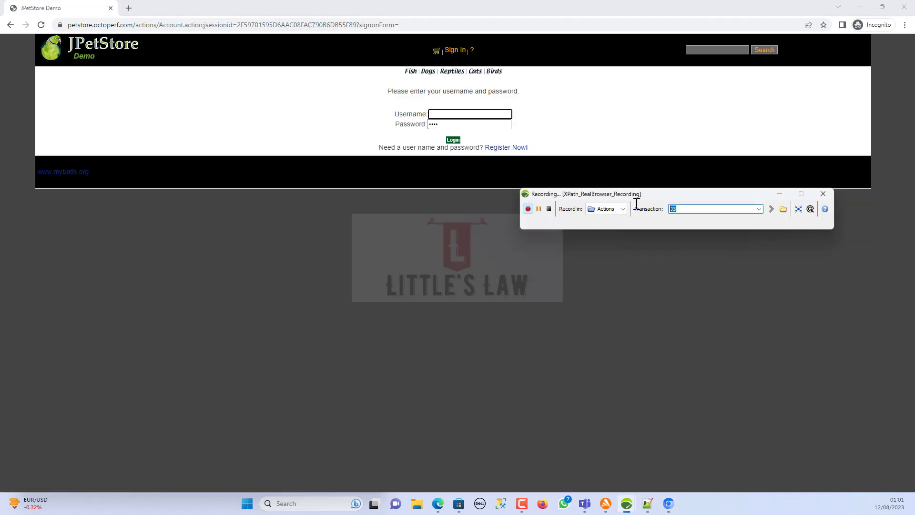
text(04)
- Enter the account password, log in, and label the next transaction 05
click(461, 113)
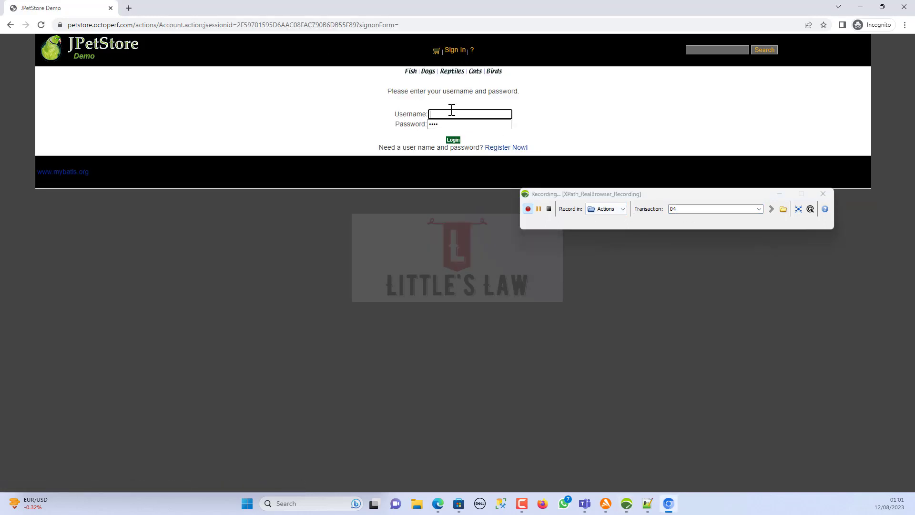
key(Tab)
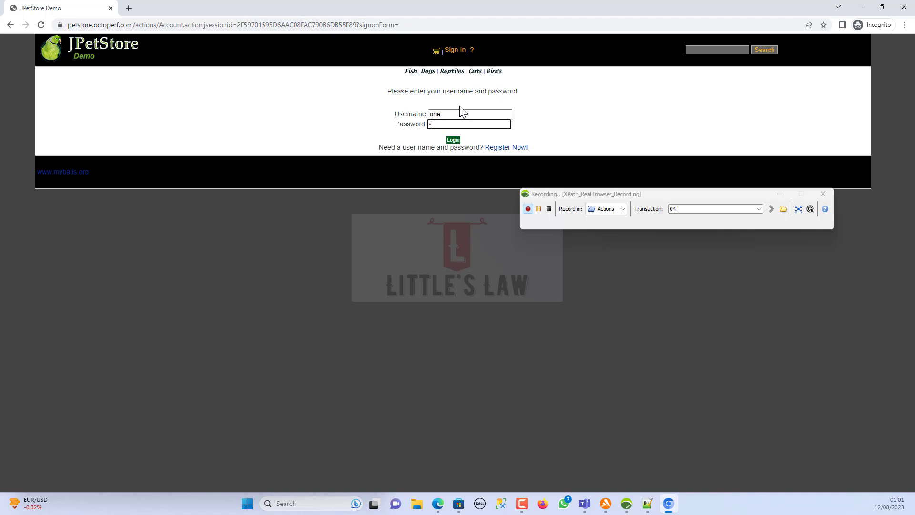
click(453, 140)
click(679, 209)
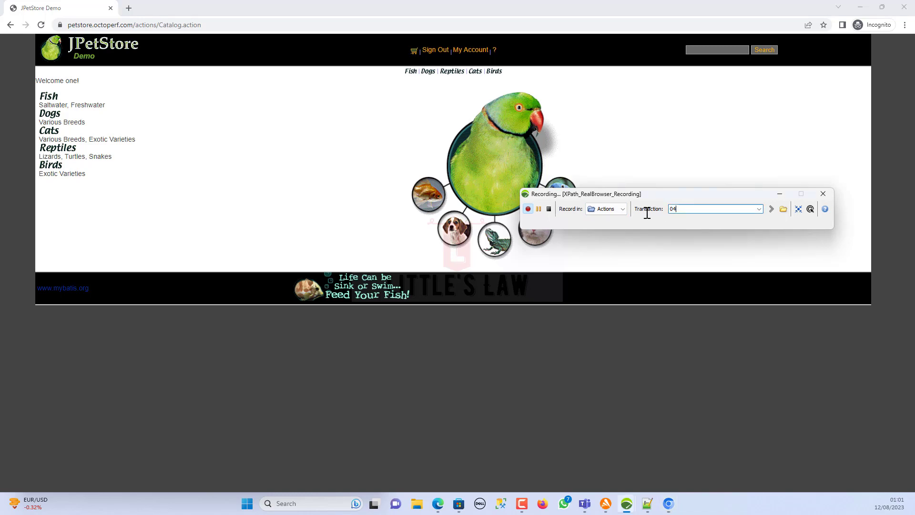
double_click(687, 209)
text(05)
- Open Fish, then the Angelfish page as 06, and add Large Angelfish to cart as 07–08
click(407, 71)
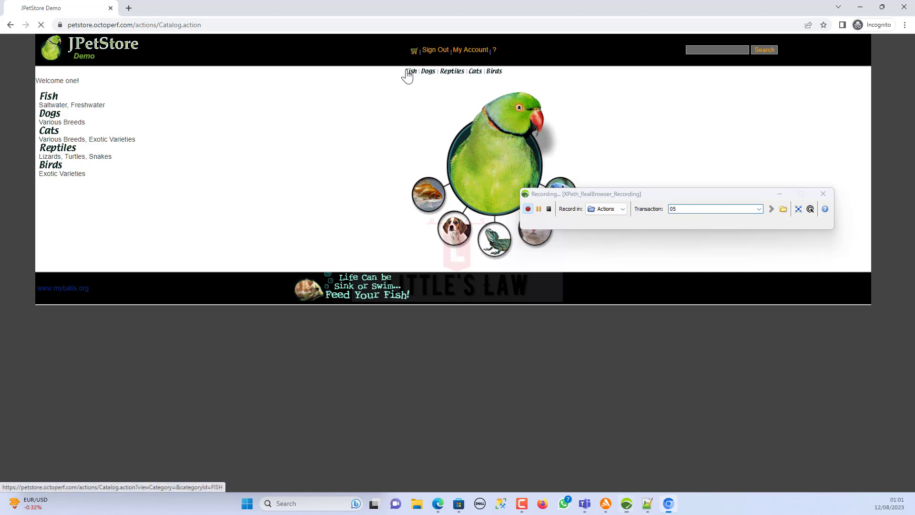
click(649, 209)
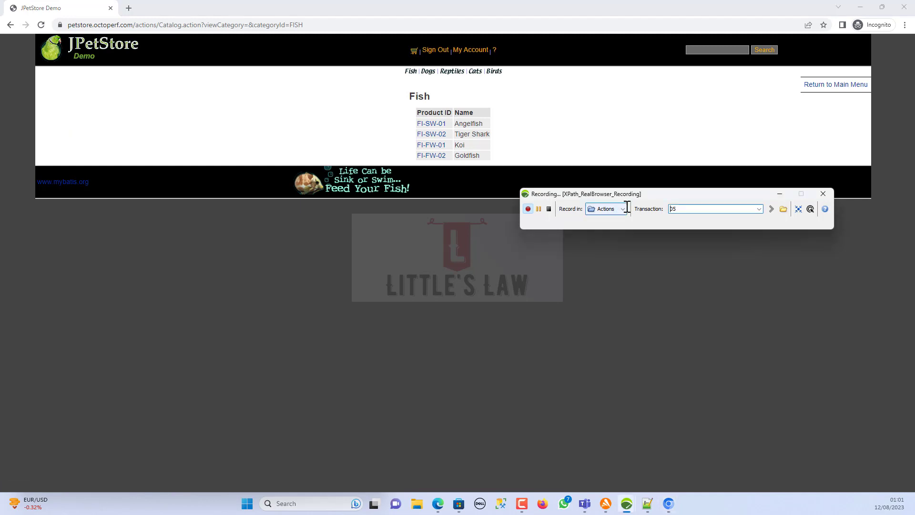
key(shift+End)
text(0)
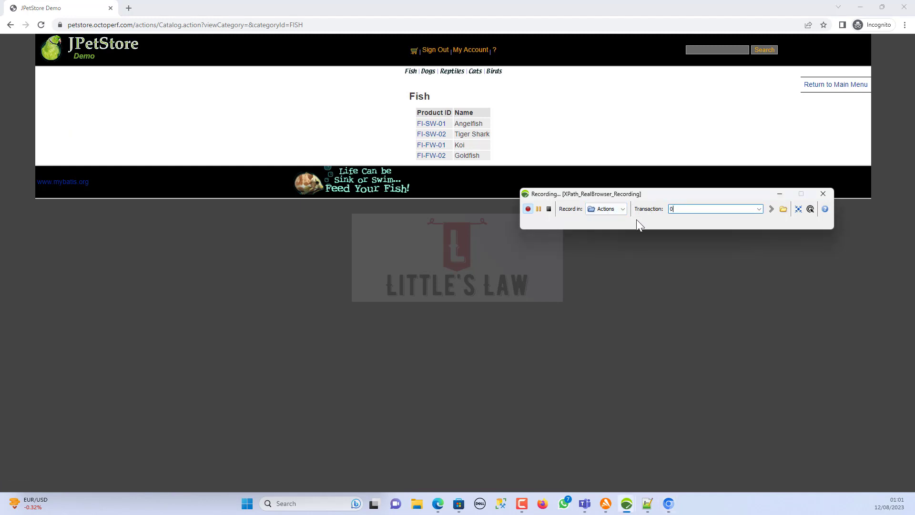
text(6)
click(429, 124)
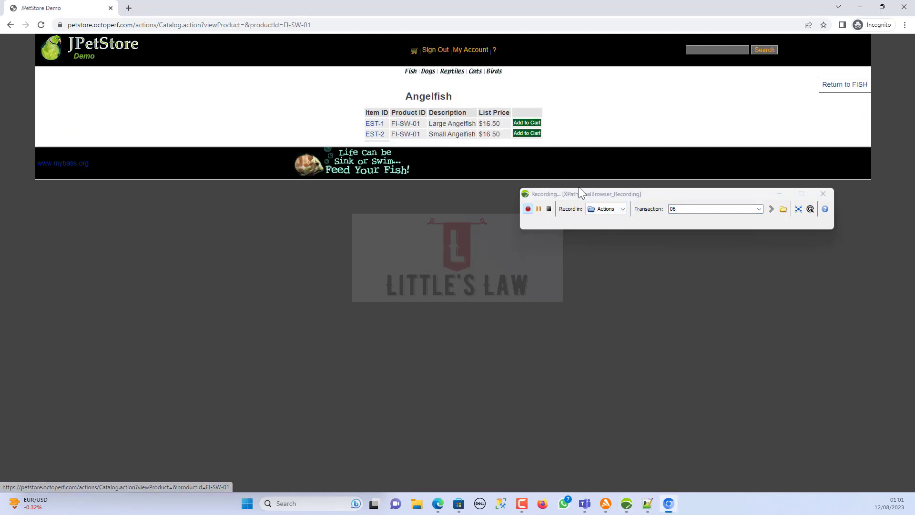
double_click(686, 209)
text(07)
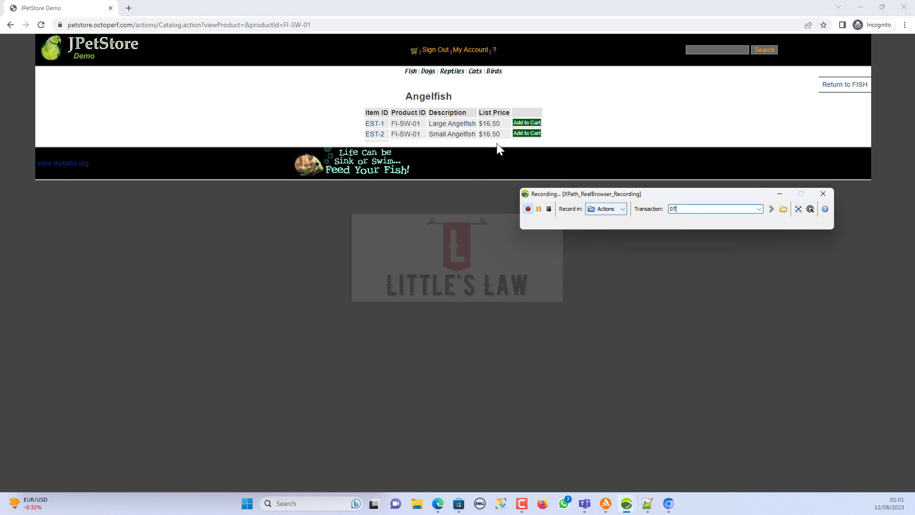
click(527, 122)
double_click(682, 208)
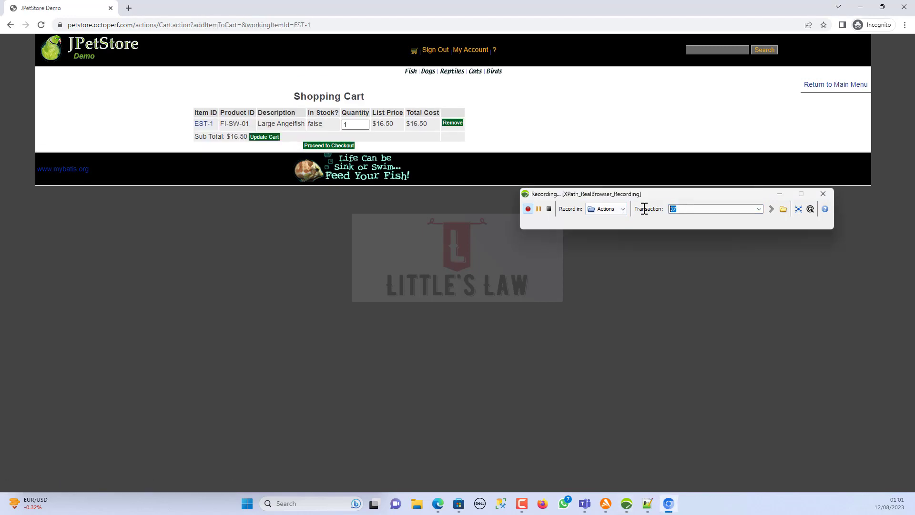
text(08)
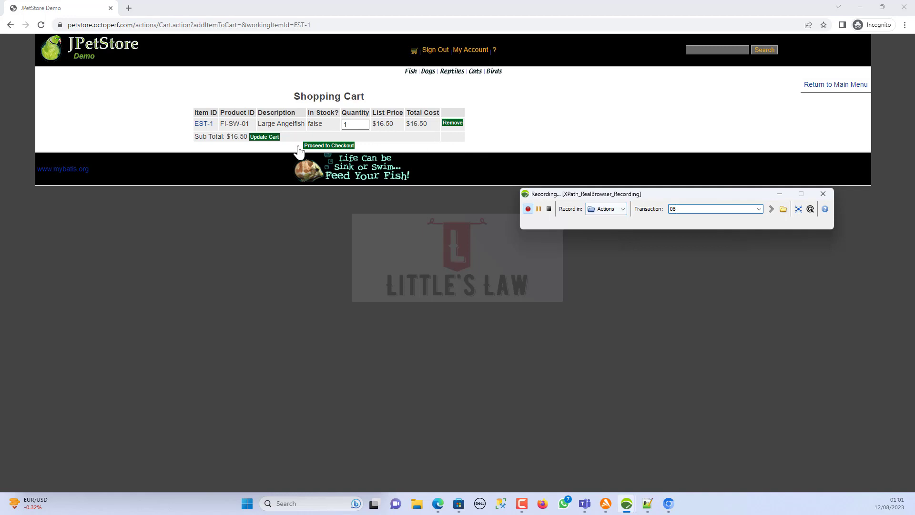
- Check out, submit payment, confirm the order and sign out as 09–11, then stop recording
click(327, 145)
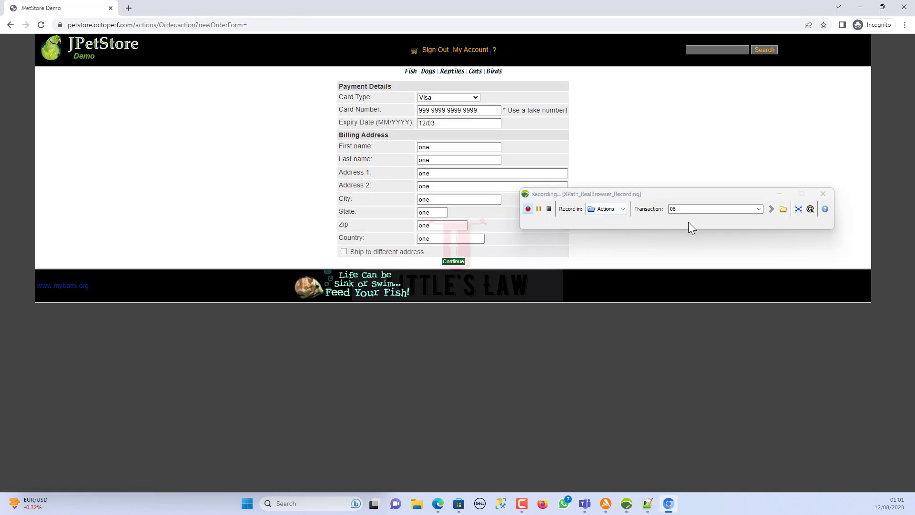
double_click(684, 209)
text(09)
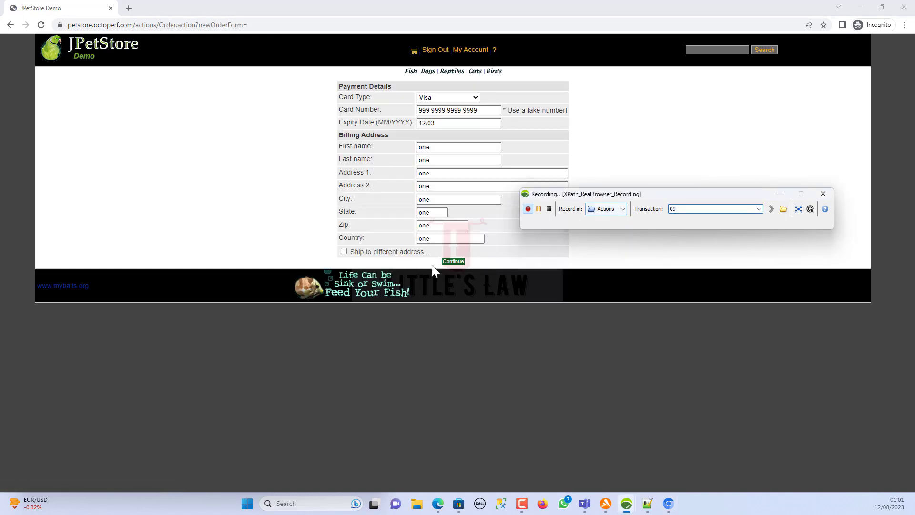
click(453, 261)
double_click(689, 210)
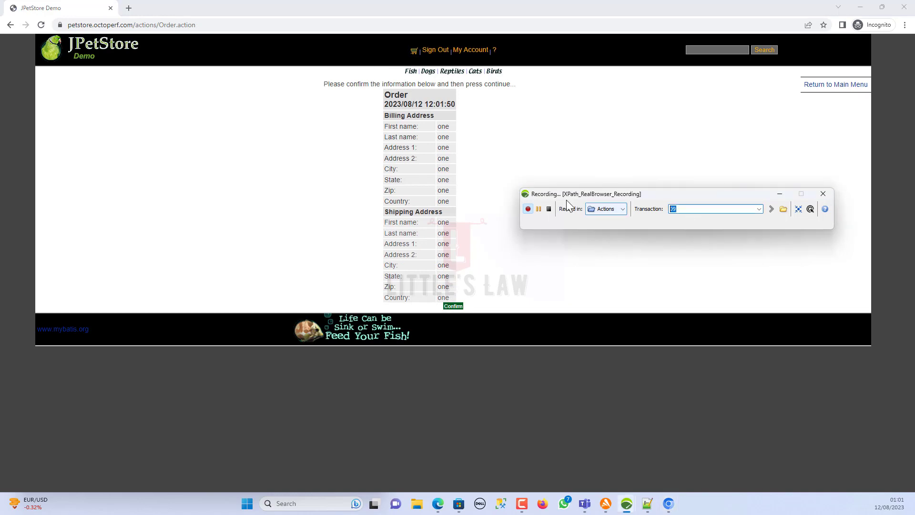
text(10)
click(454, 306)
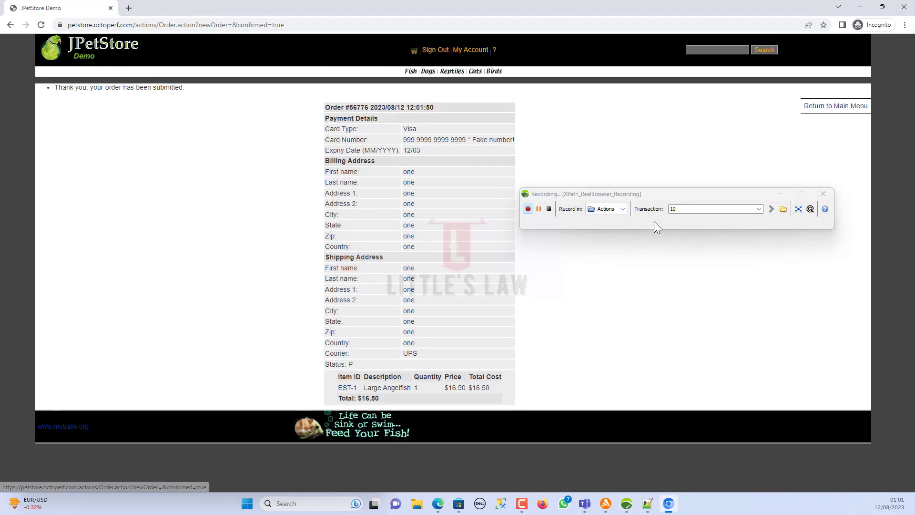
double_click(681, 208)
text(11)
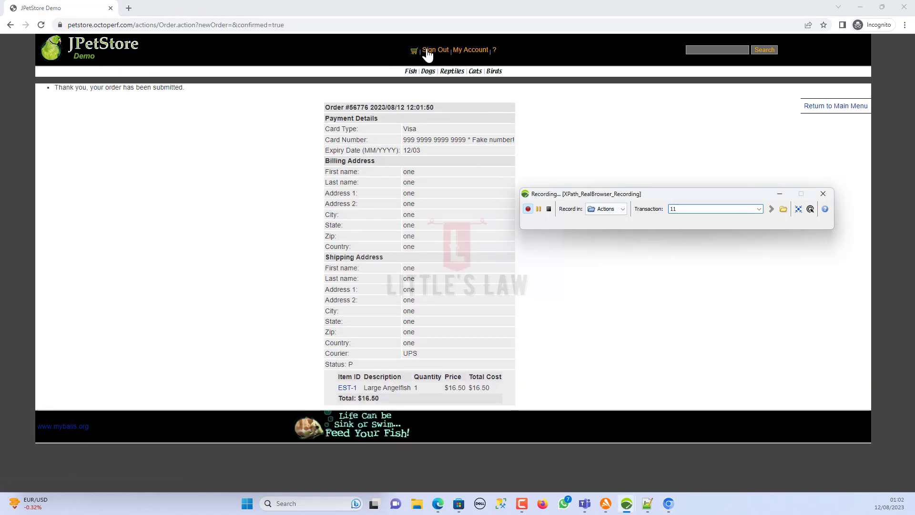
click(435, 50)
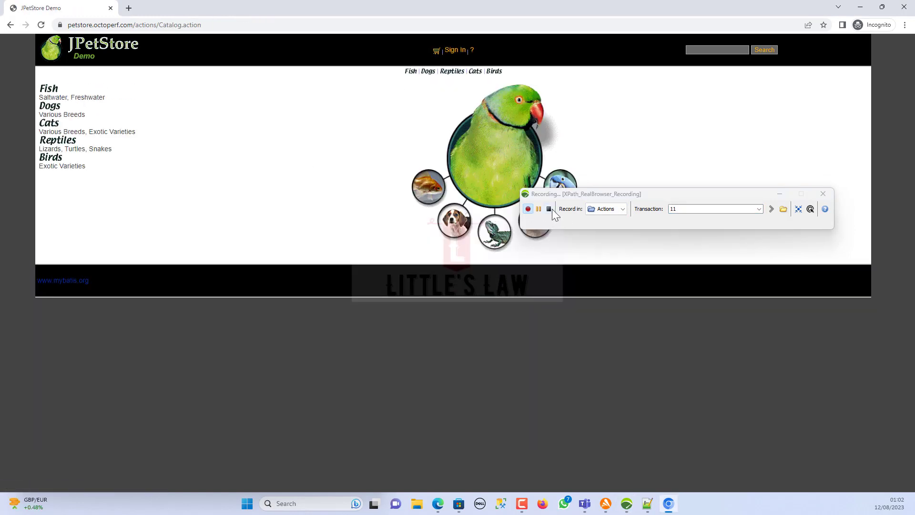
click(550, 210)
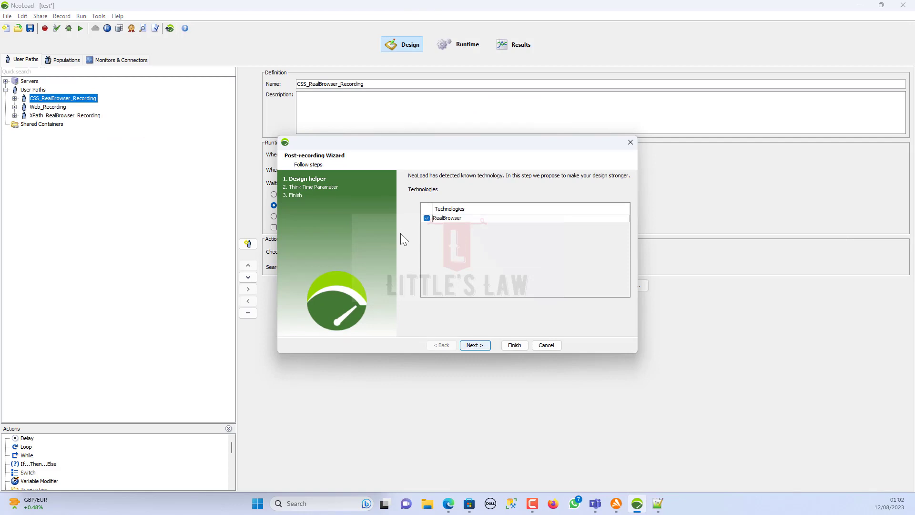
- Finish the post-recording wizard with RealBrowser kept and think times overwritten with 0 ms
click(430, 219)
click(478, 346)
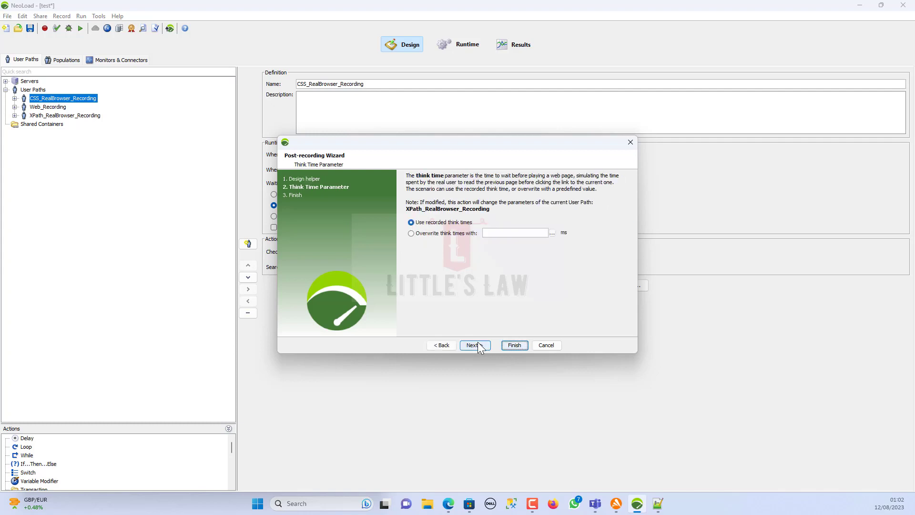
click(430, 233)
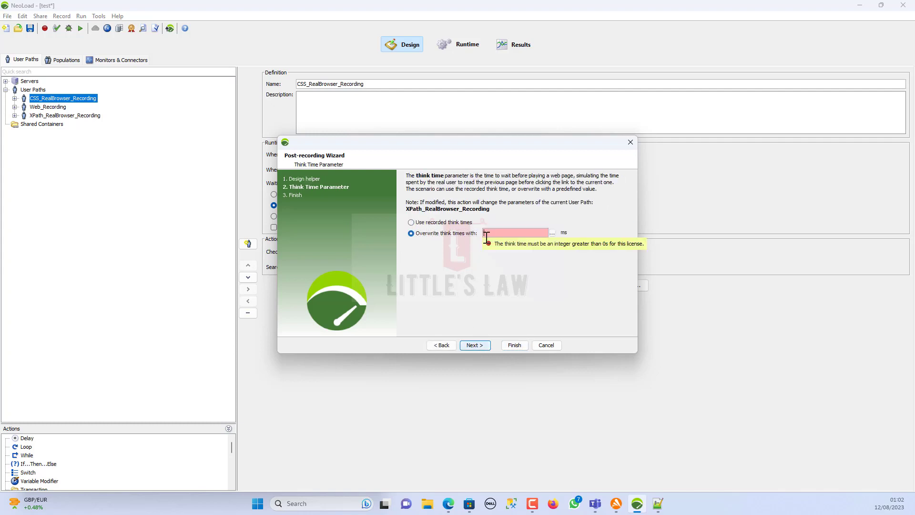
text(0)
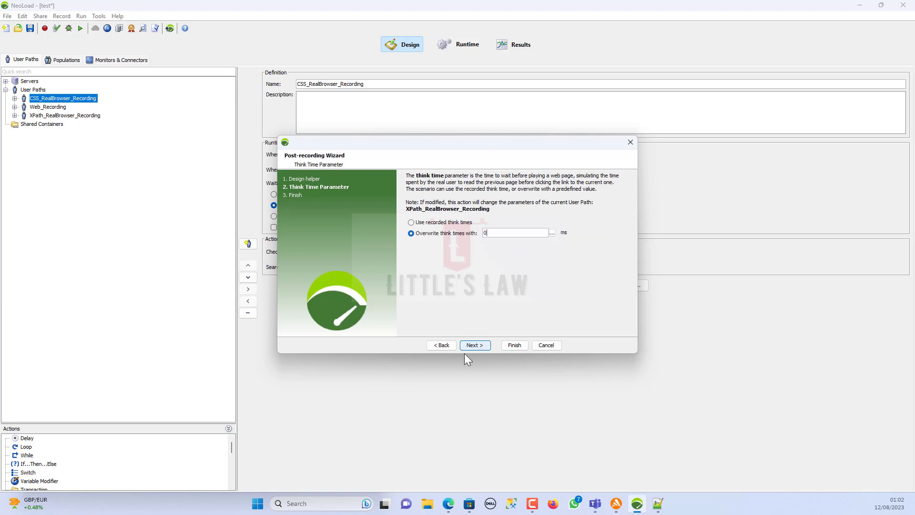
click(478, 345)
click(510, 347)
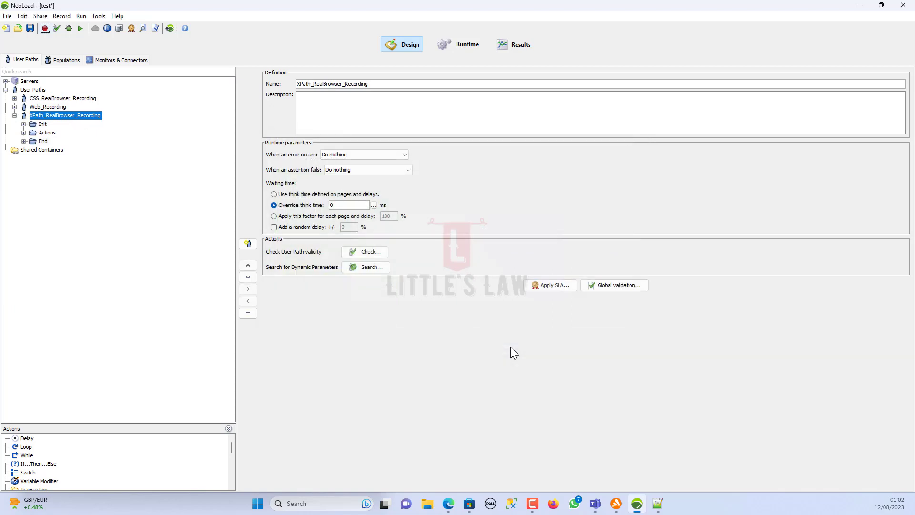
click(24, 133)
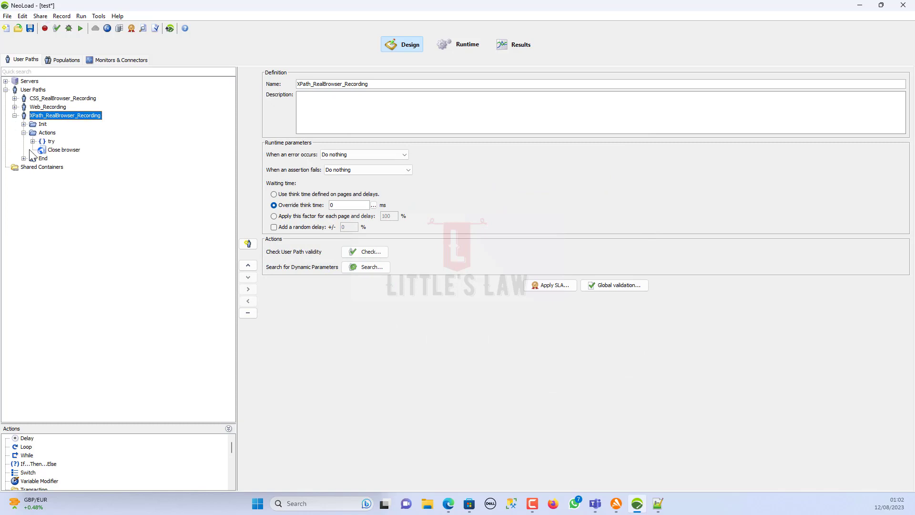
- Expand Actions, try, Try and folders 01–02 in both paths, then select the CSS 'Enter the Store' click
click(33, 142)
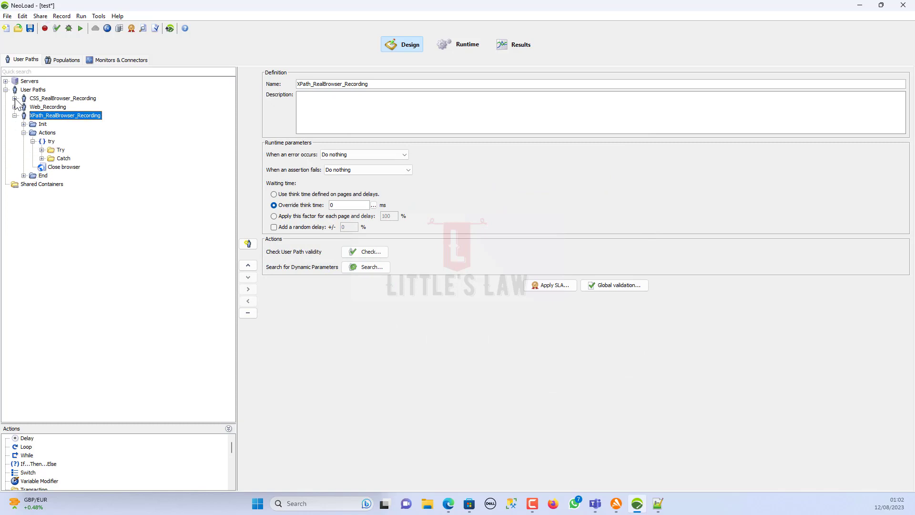
click(14, 98)
click(23, 116)
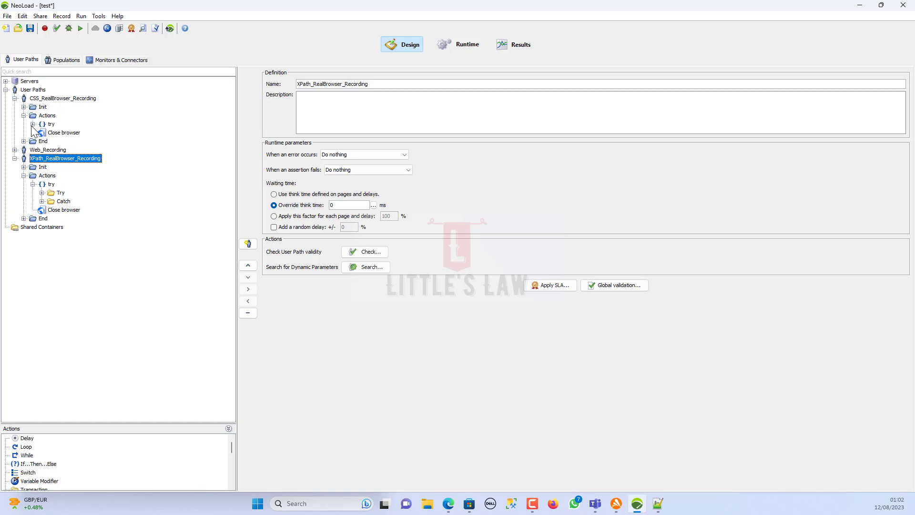
click(33, 124)
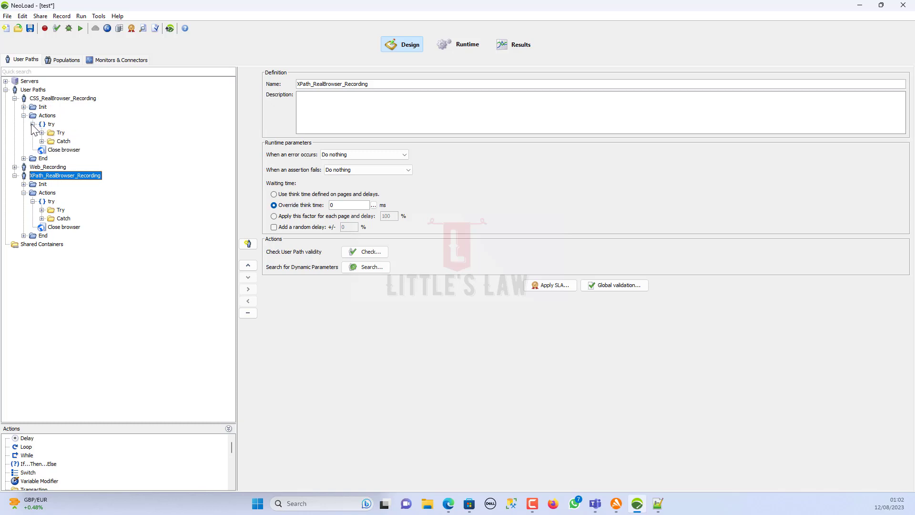
click(42, 210)
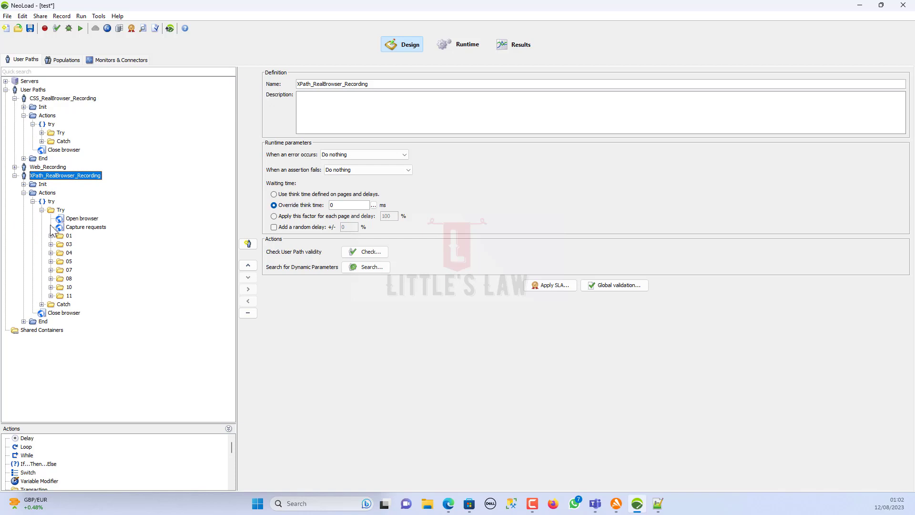
click(51, 236)
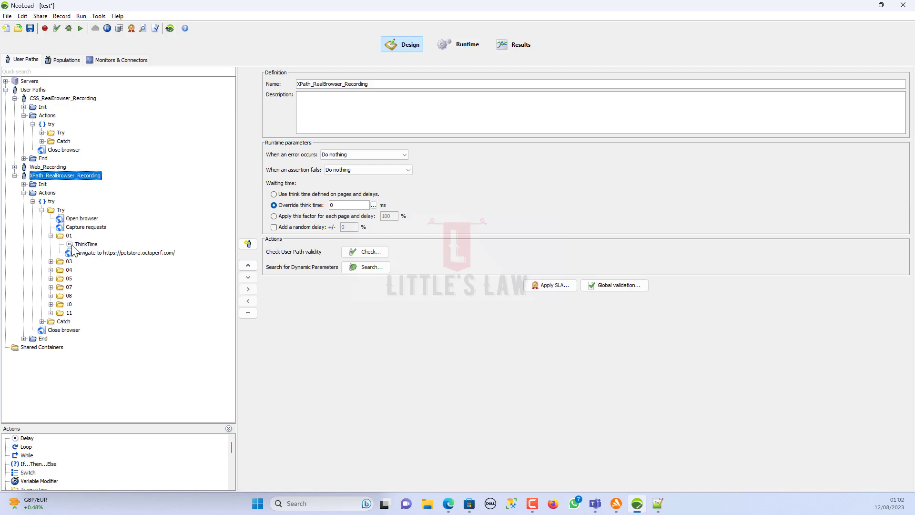
click(42, 133)
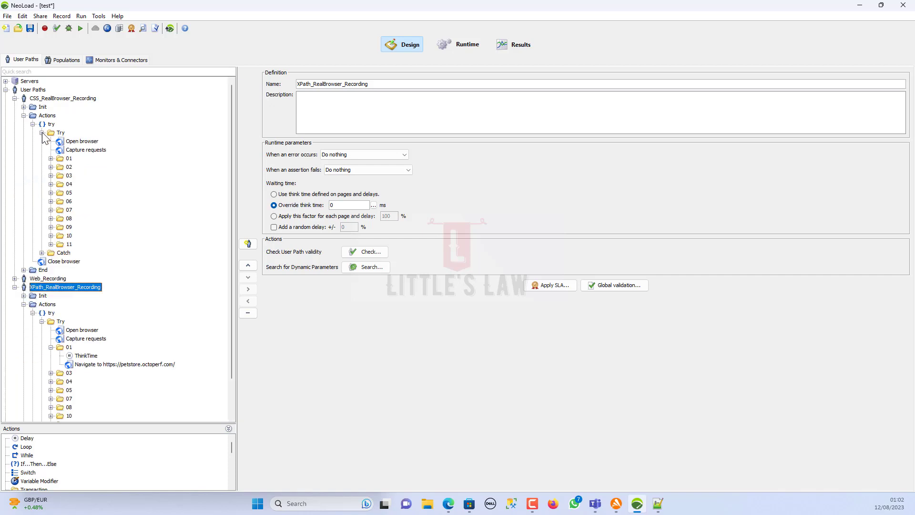
click(50, 158)
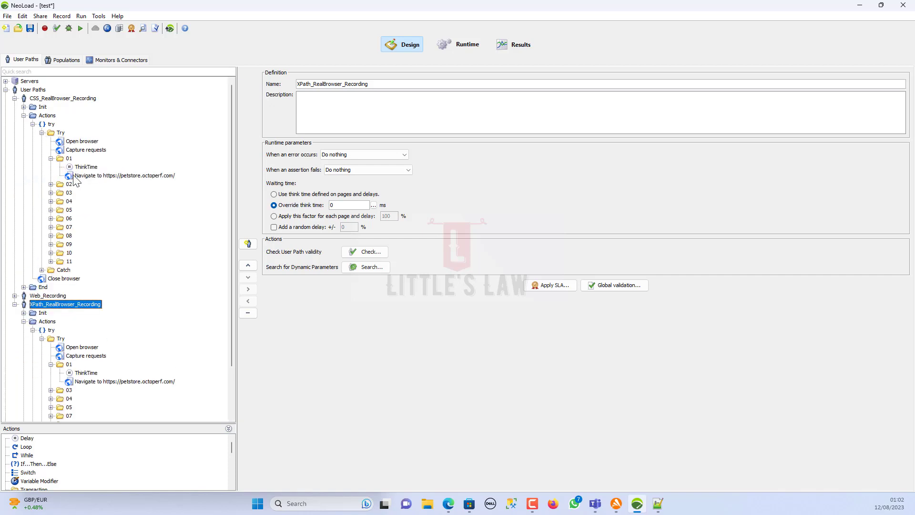
click(51, 184)
click(88, 202)
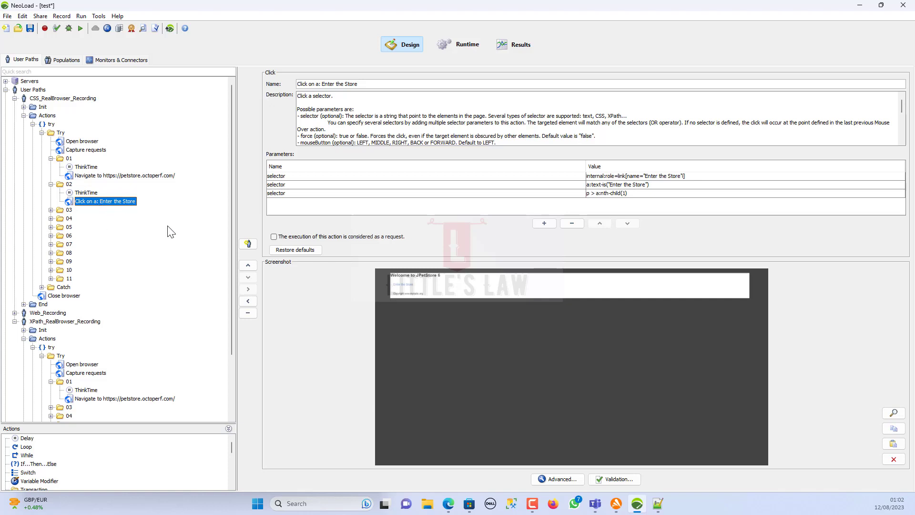
- Inspect the three selectors of the XPath path's 'Enter the Store' click in folder 03
scroll(80, 359, down, 2)
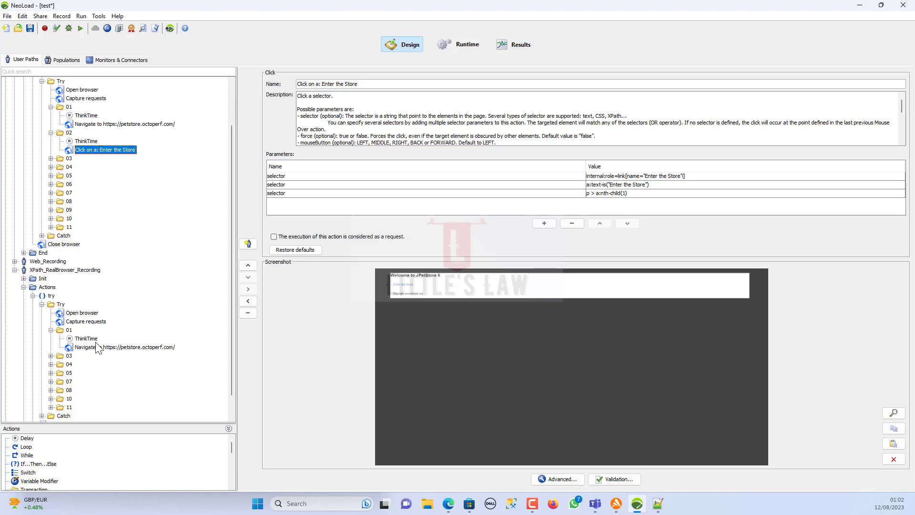
click(51, 356)
scroll(81, 369, down, 2)
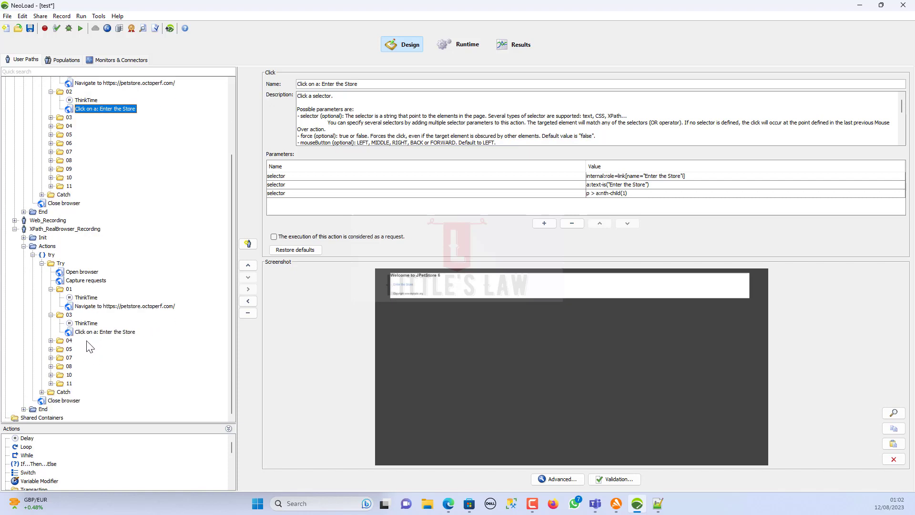
click(88, 330)
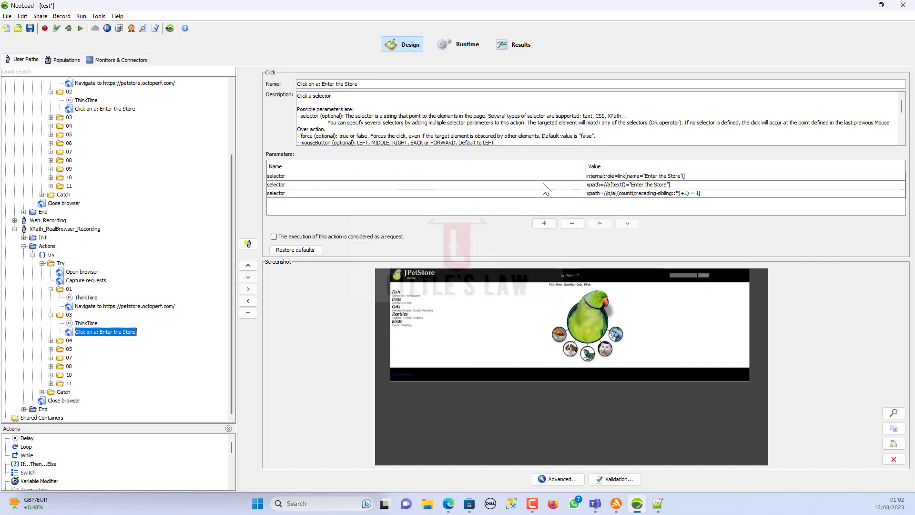
click(628, 180)
click(617, 186)
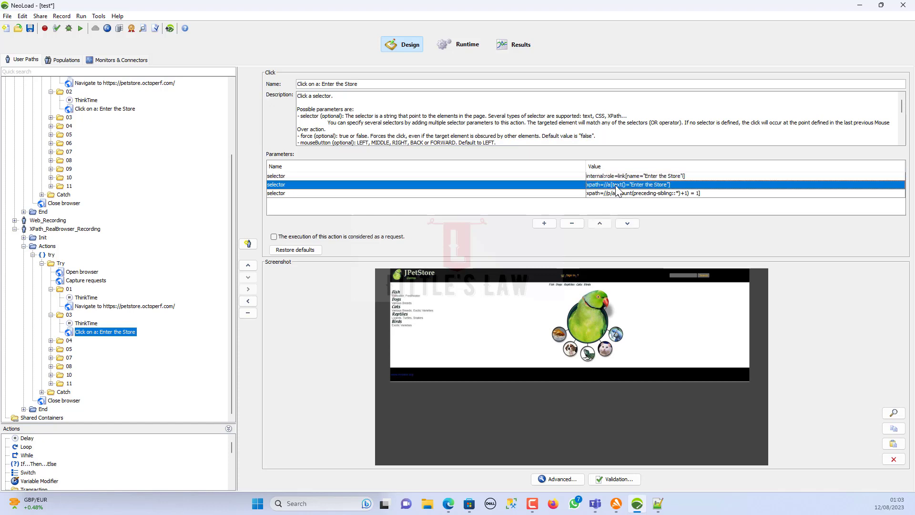
click(608, 193)
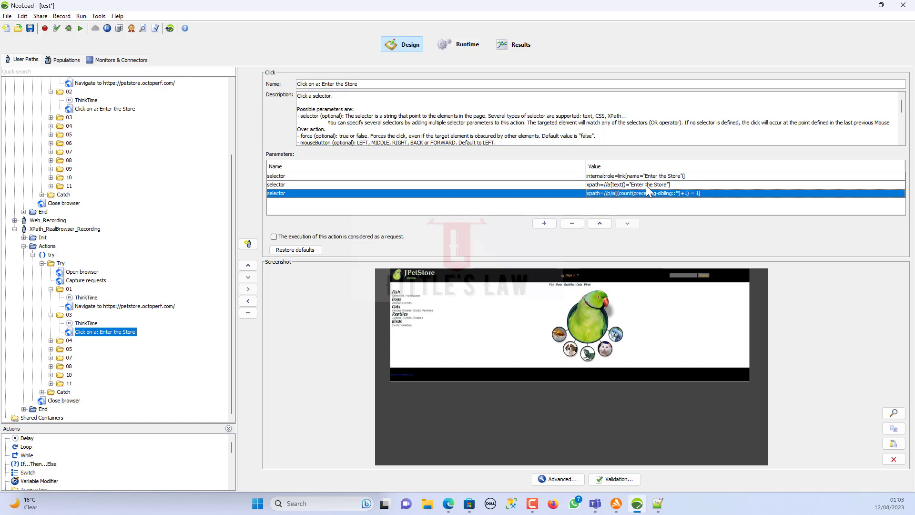
- Select the CSS path's a:text-is("Enter the Store") selector and undo the accidental value change
click(108, 110)
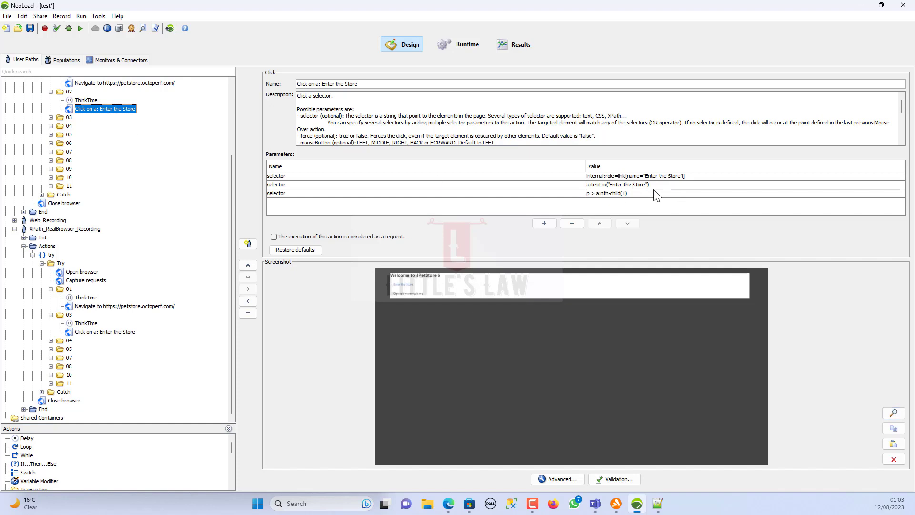
click(656, 187)
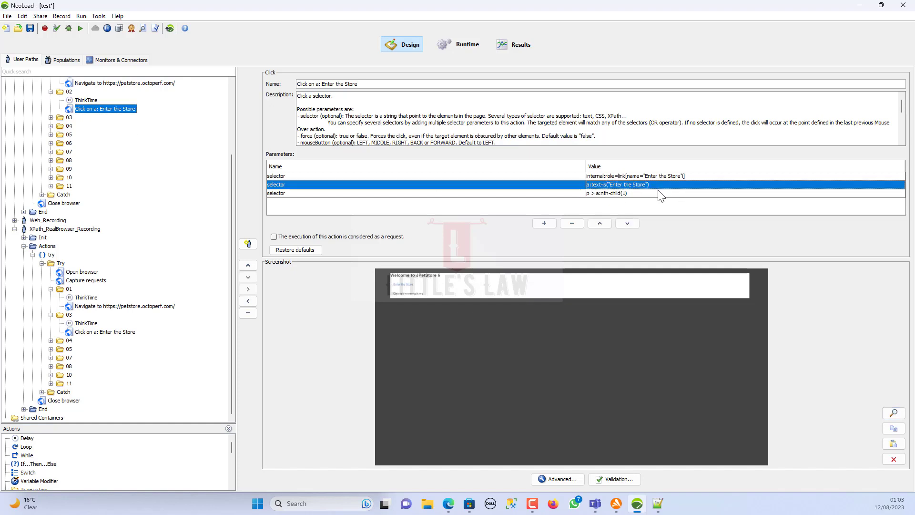
key(super+r)
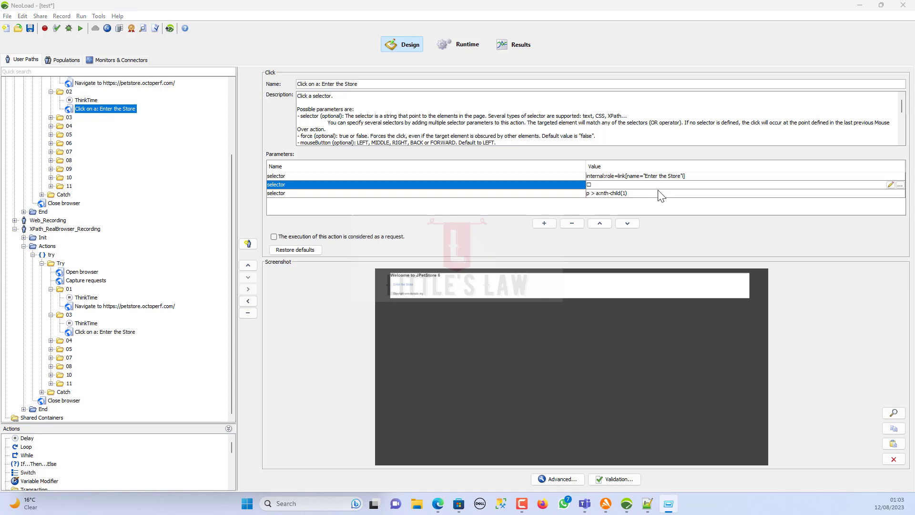
key(Escape)
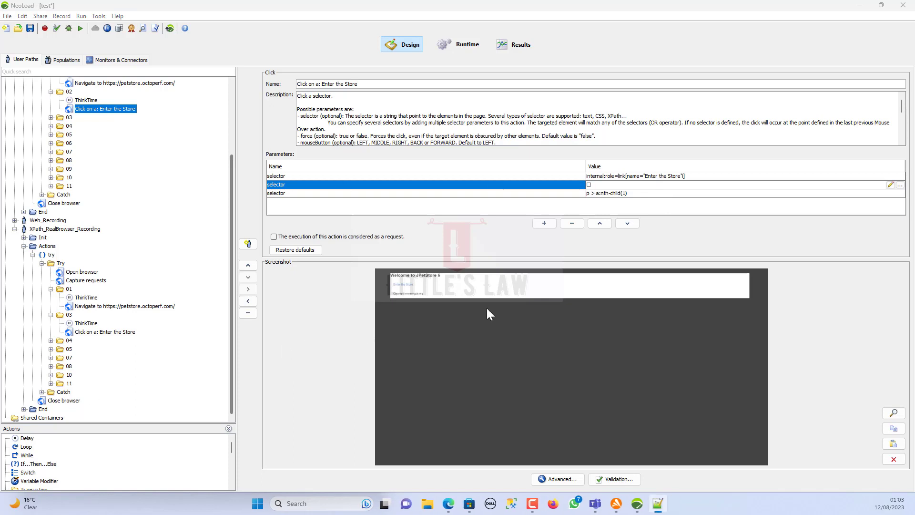
click(655, 193)
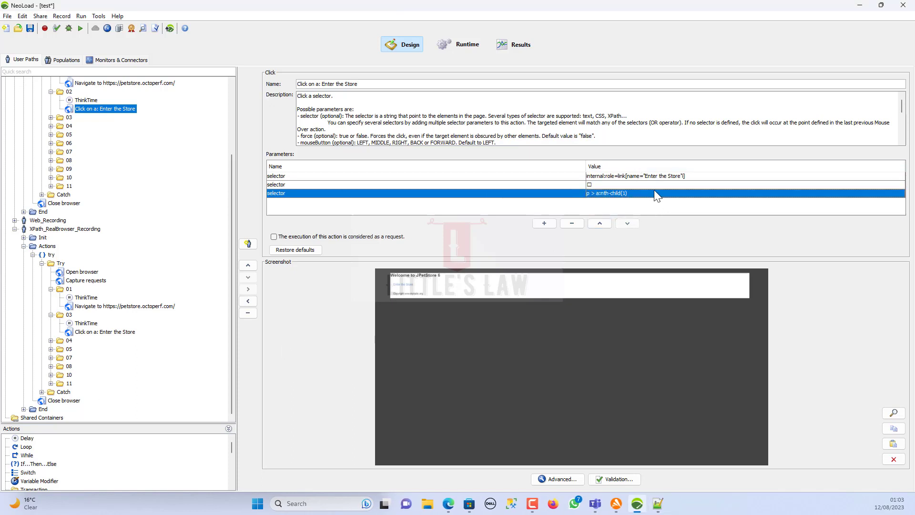
key(ctrl+z)
- Open a new blank Notepad++ file, then select the a:text-is("Enter the Store") value text in NeoLoad
click(659, 504)
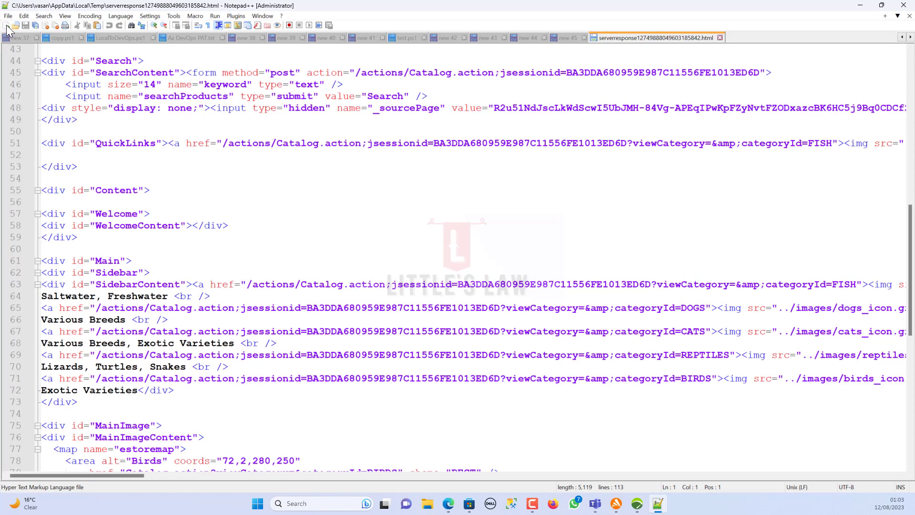
click(7, 26)
key(alt+Tab)
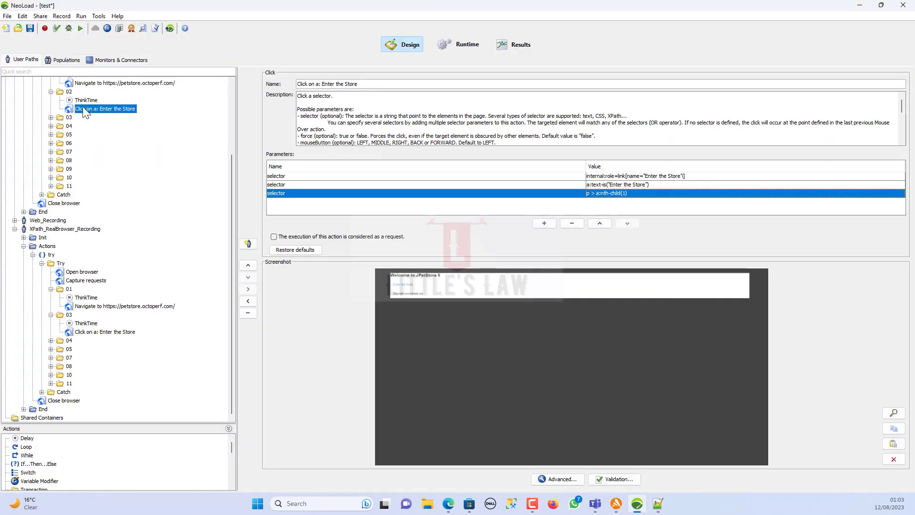
click(669, 184)
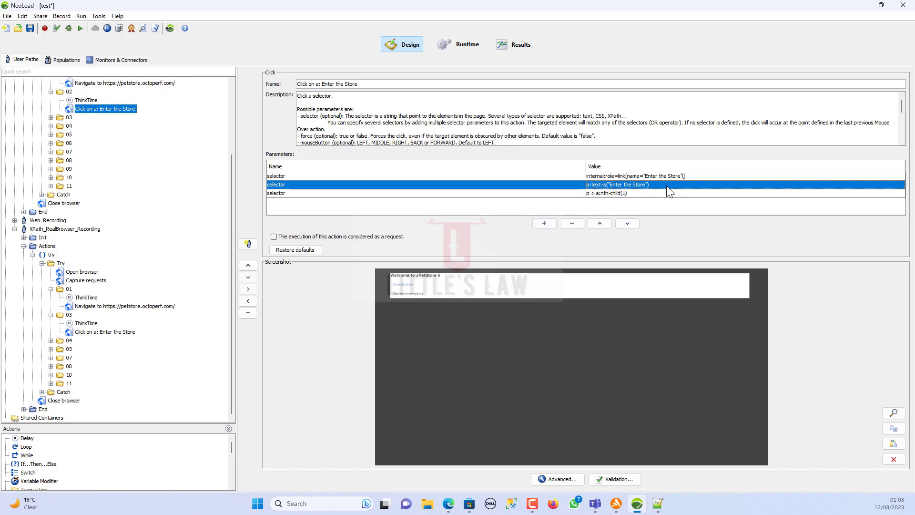
click(668, 186)
drag(588, 183, 657, 184)
key(ctrl+c)
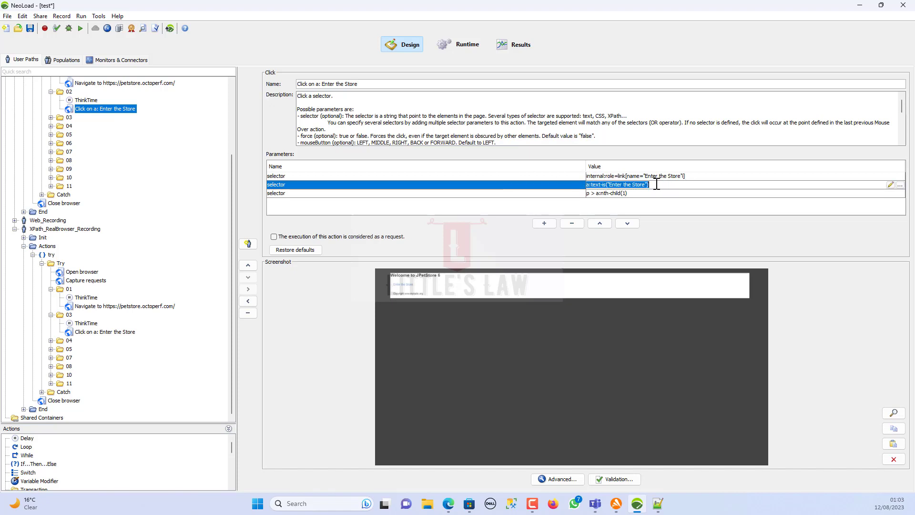
- Type a CSS heading in the new note and paste a:text-is("Enter the Store") below it
key(alt+Tab)
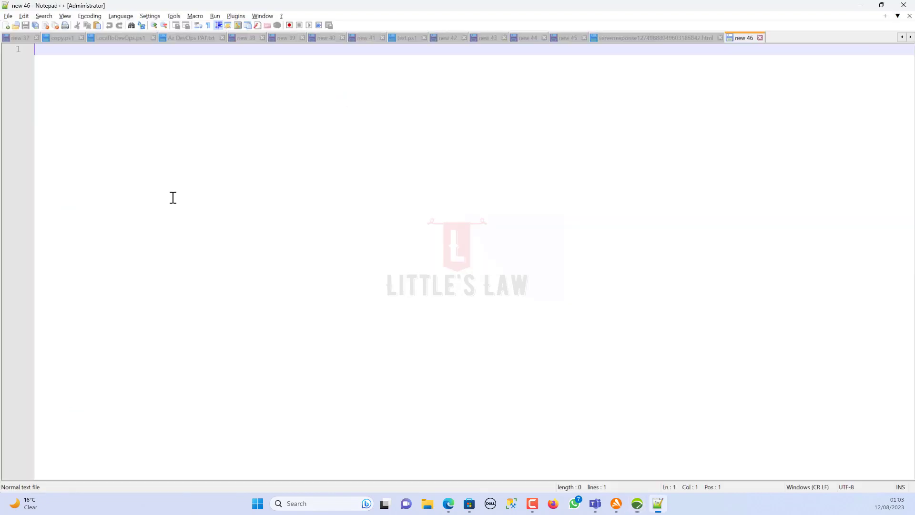
text(CSS)
key(Return)
key(Return)
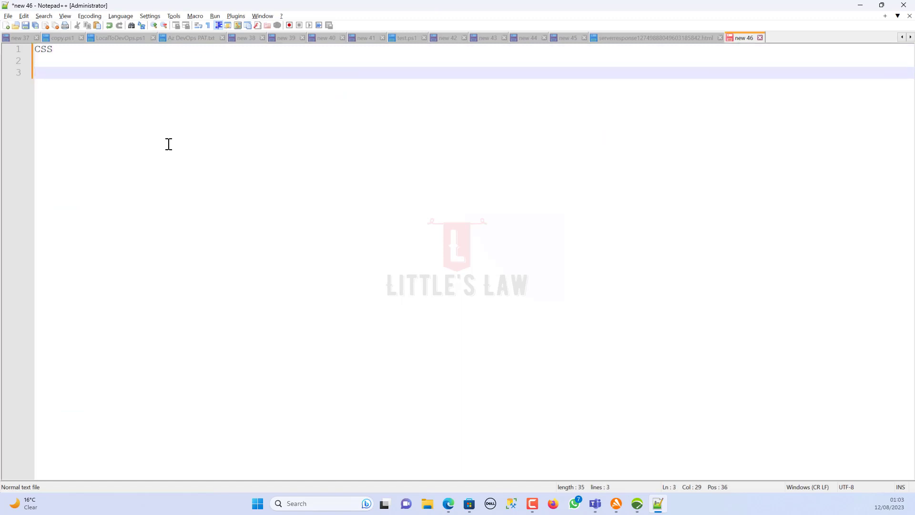
key(ctrl+v)
- Copy xpath=//a[text()="Enter the Store"] from the XPath path and paste it under an xpath heading
key(alt+Tab)
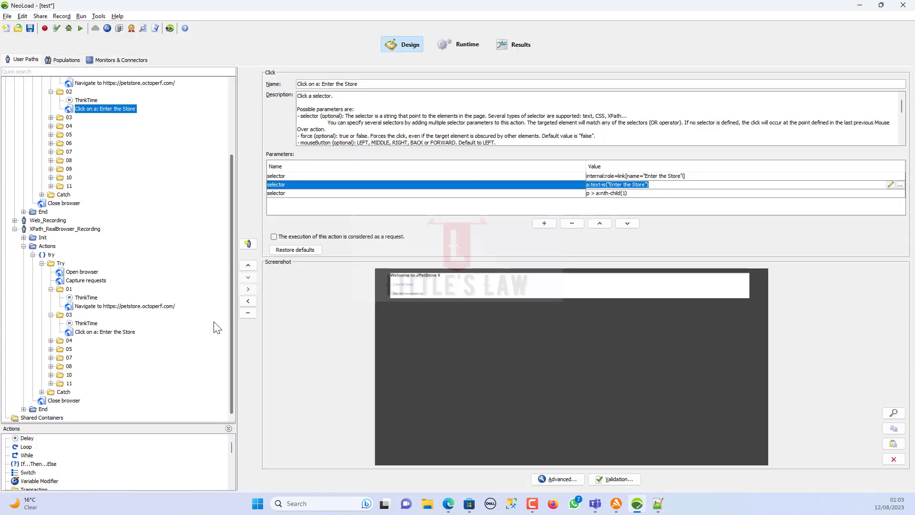
click(109, 332)
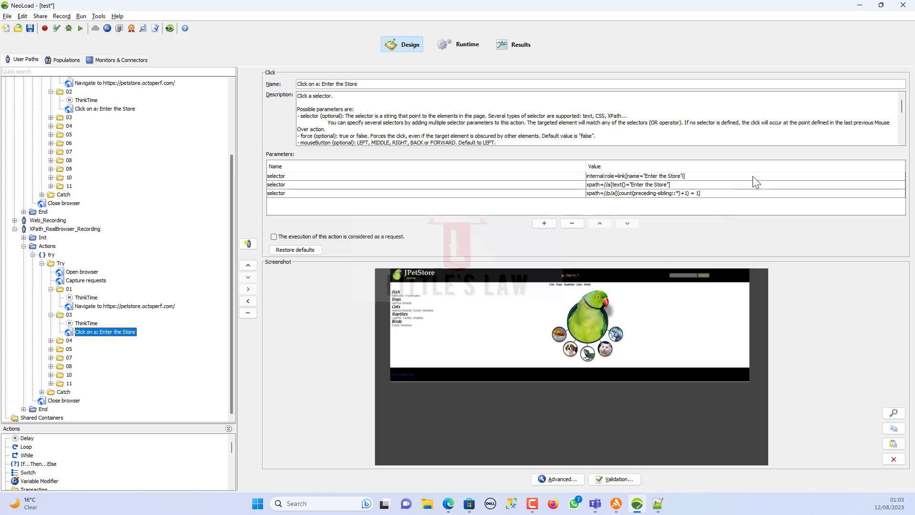
click(698, 185)
click(699, 185)
key(ctrl+c)
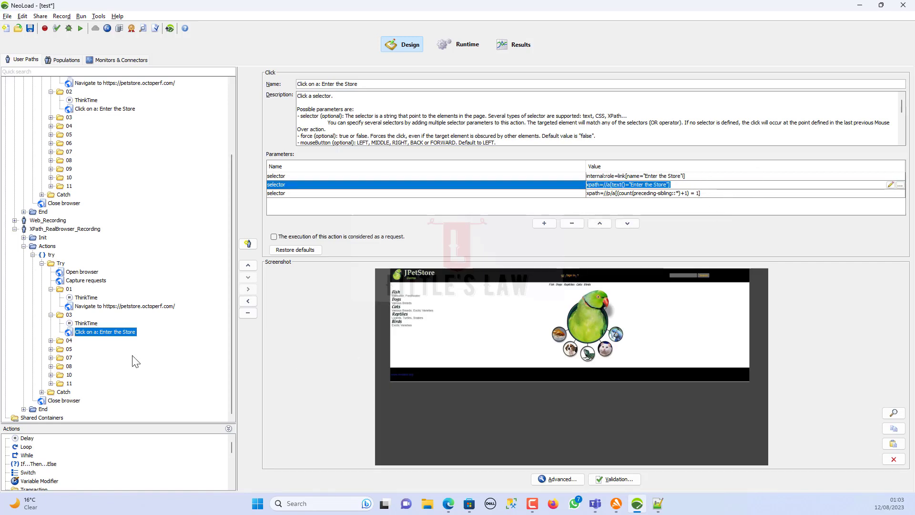
key(alt+Tab)
key(Return)
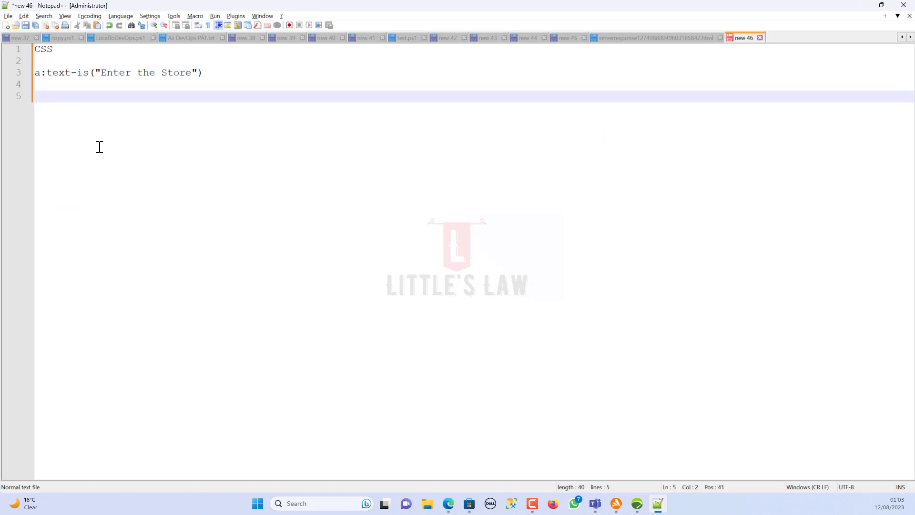
text(xpath)
key(Return)
key(Return)
key(ctrl+v)
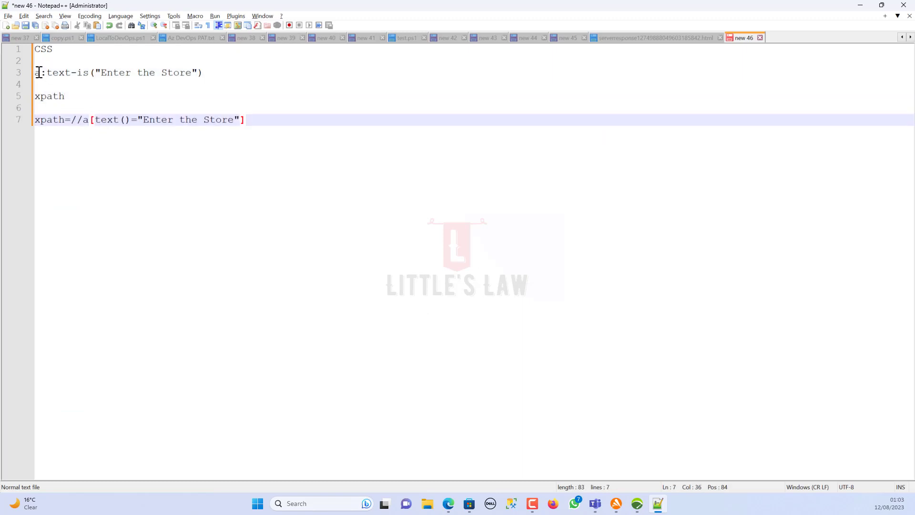
drag(36, 73, 209, 72)
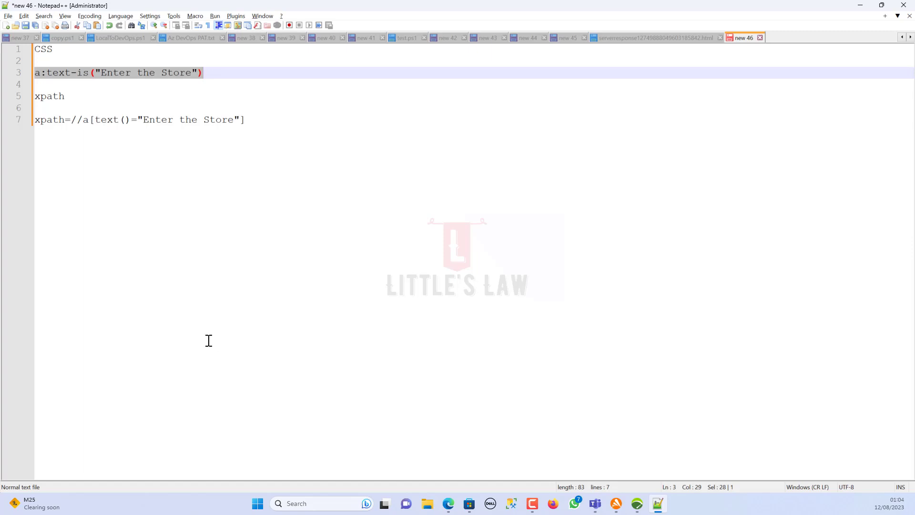
key(alt+Tab)
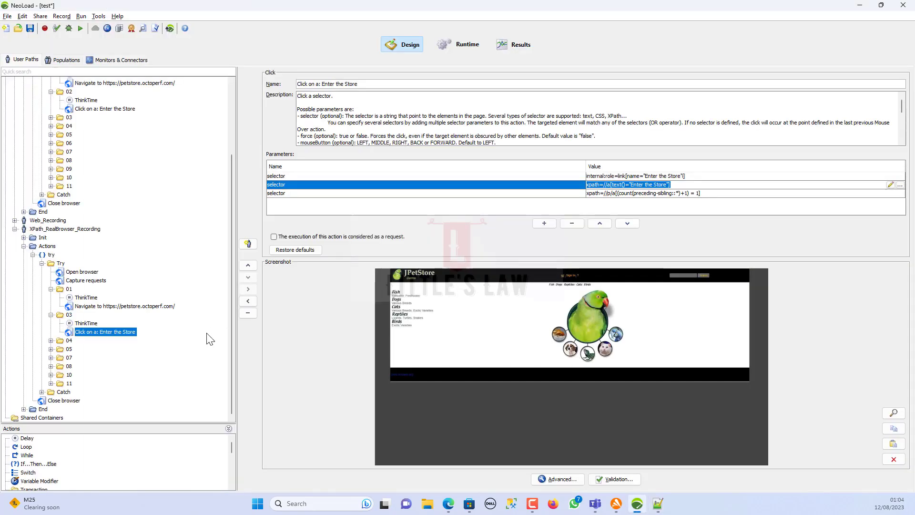
- Review the Sign In and username click selectors in folder 04, then open Check User Path
click(51, 340)
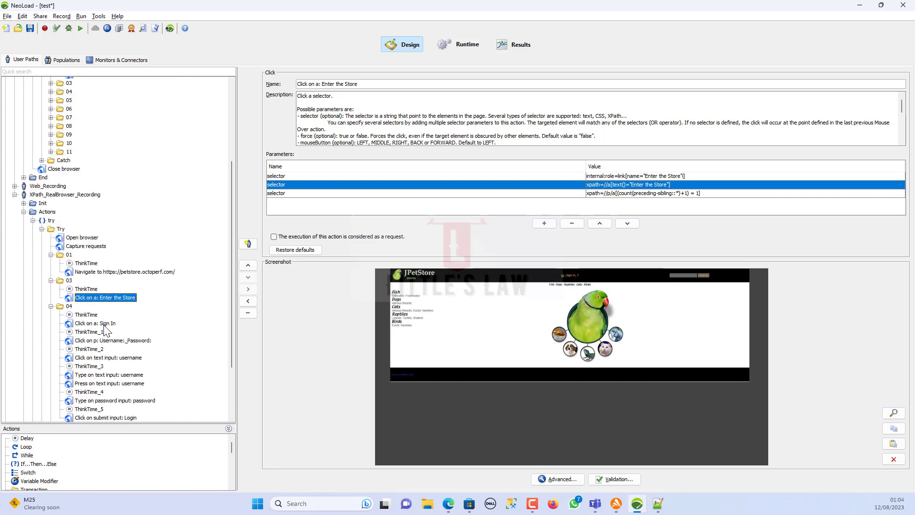
click(105, 325)
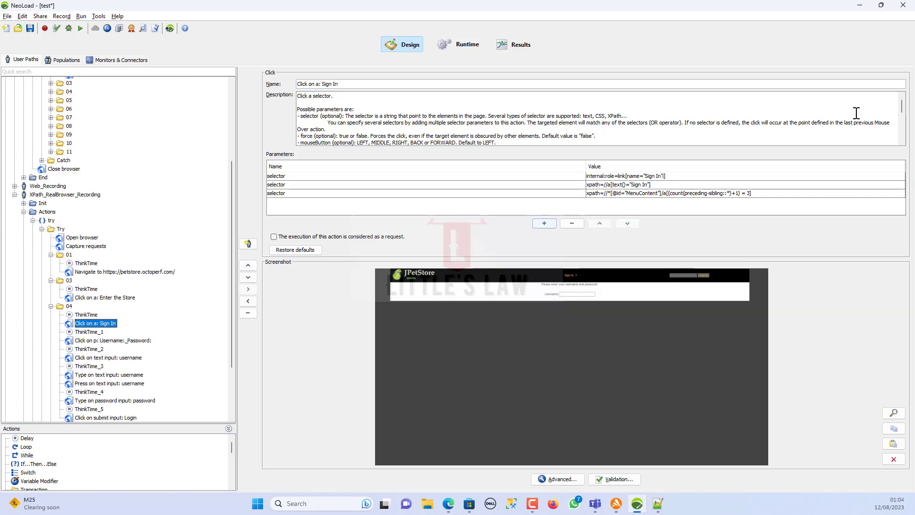
click(602, 187)
click(603, 195)
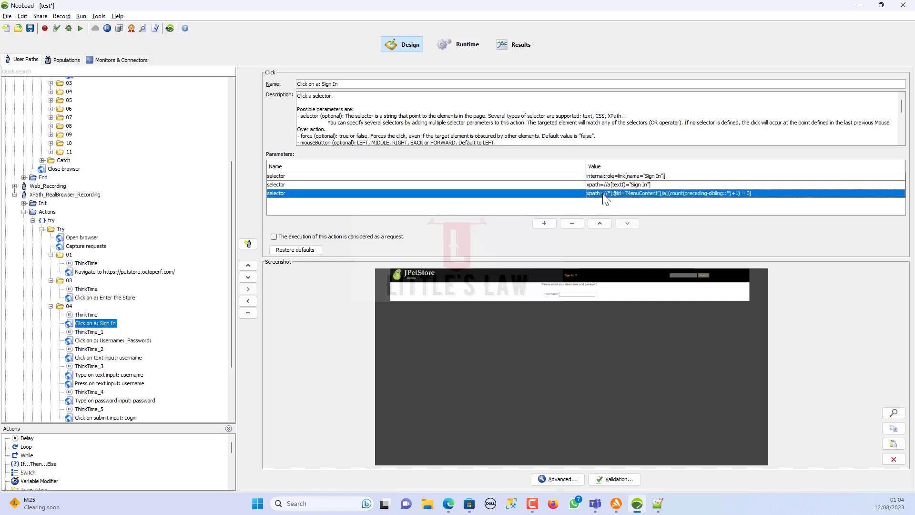
click(84, 342)
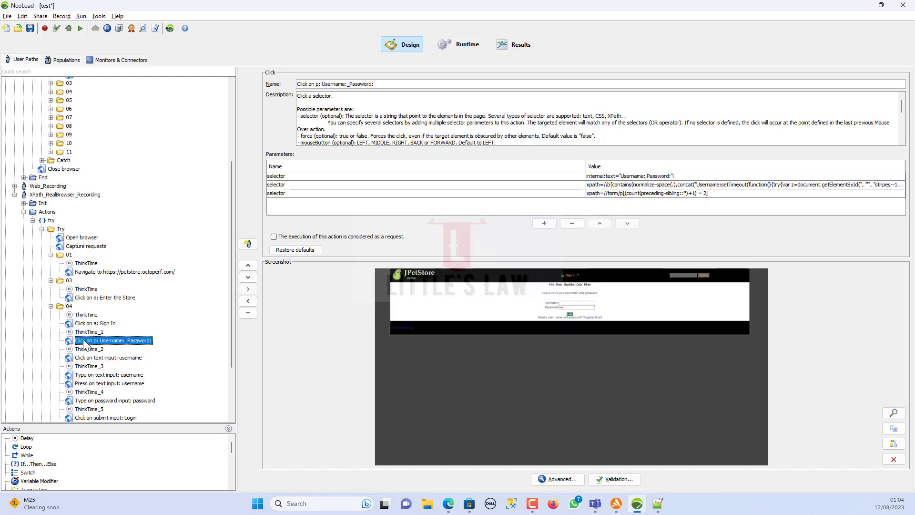
click(91, 358)
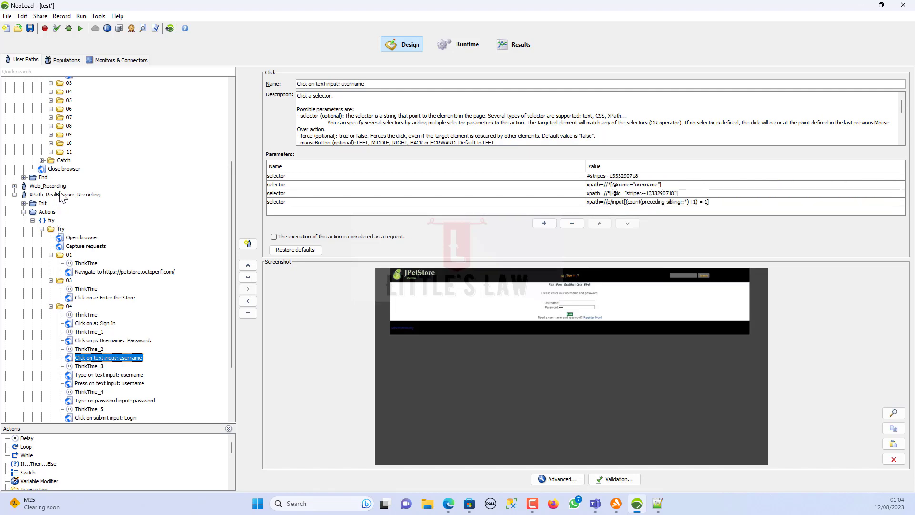
click(61, 195)
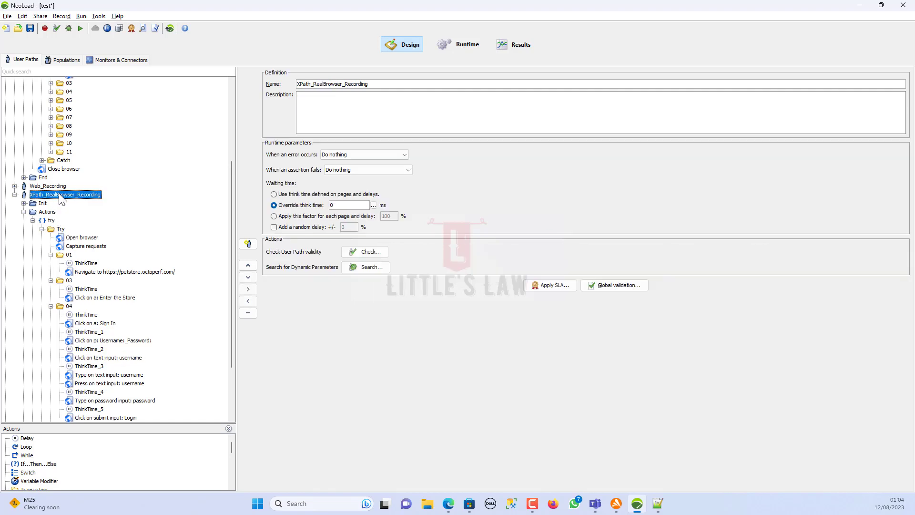
click(56, 28)
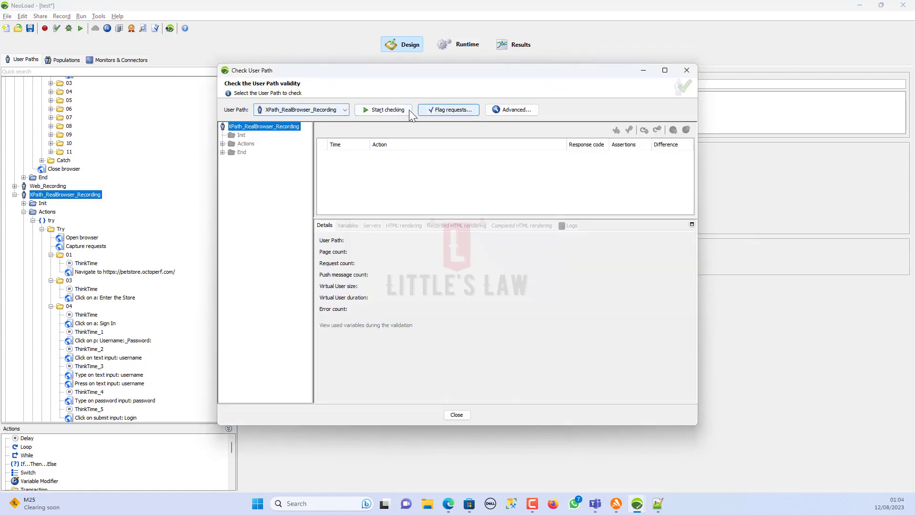
- Start checking XPath_RealBrowser_Recording and expand Actions and Try in the check results tree
click(404, 110)
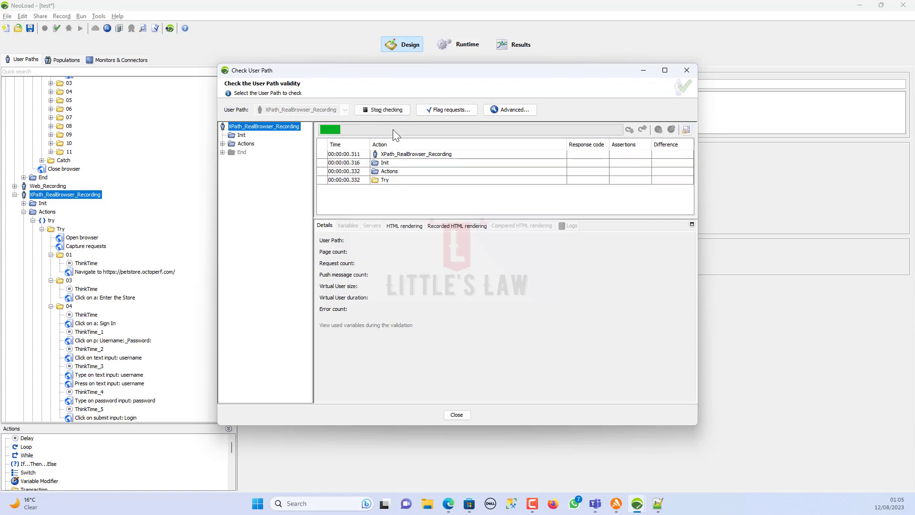
click(223, 144)
click(241, 161)
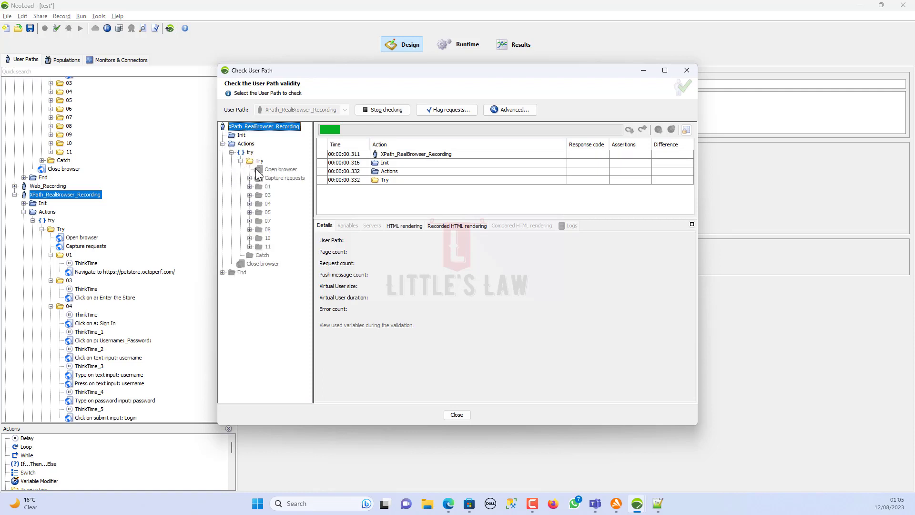
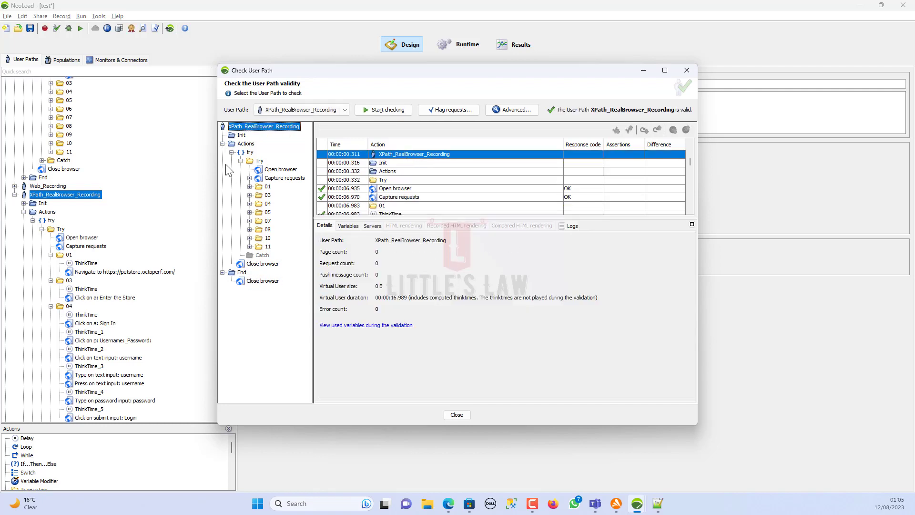
- Inspect folder 03's Enter the Store click response and assertions, then open the OK response-code help
click(250, 195)
click(285, 212)
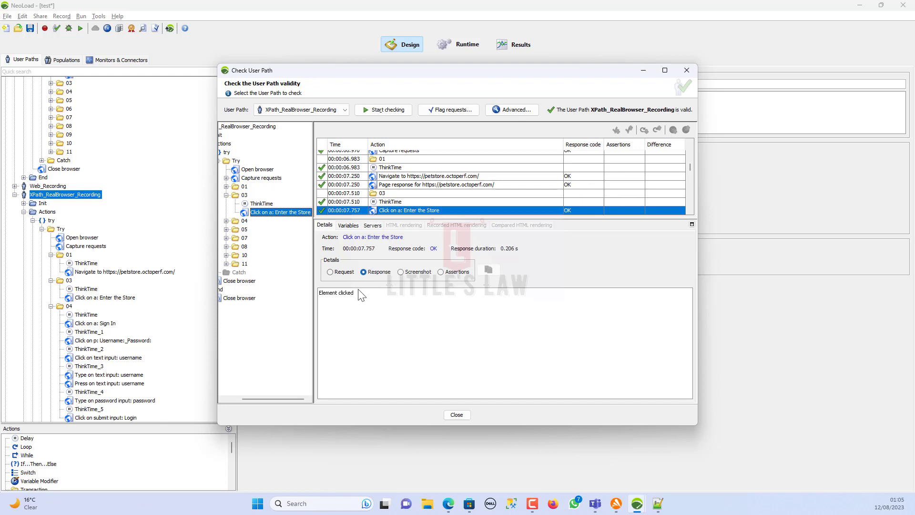
drag(364, 299, 323, 299)
click(440, 272)
click(434, 249)
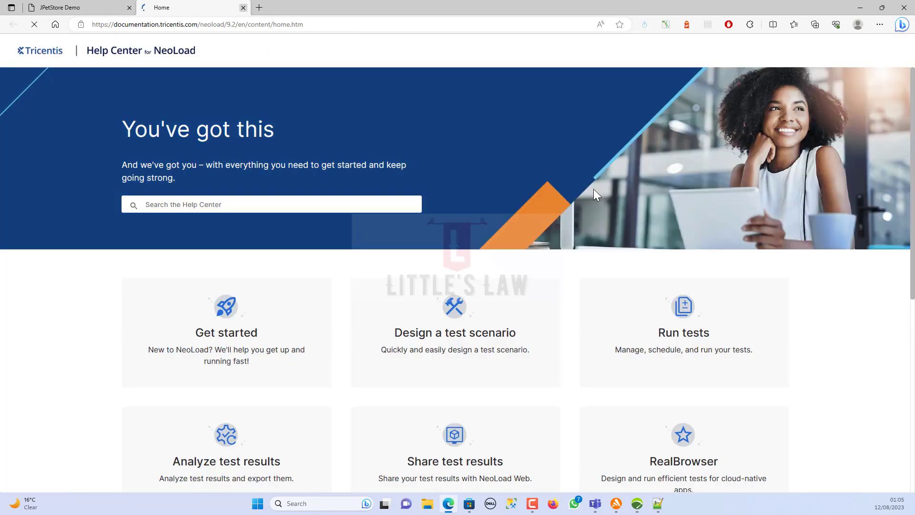
- Close the help page and select the CSS path's Enter the Store click, leaving its validation settings unchanged
click(243, 7)
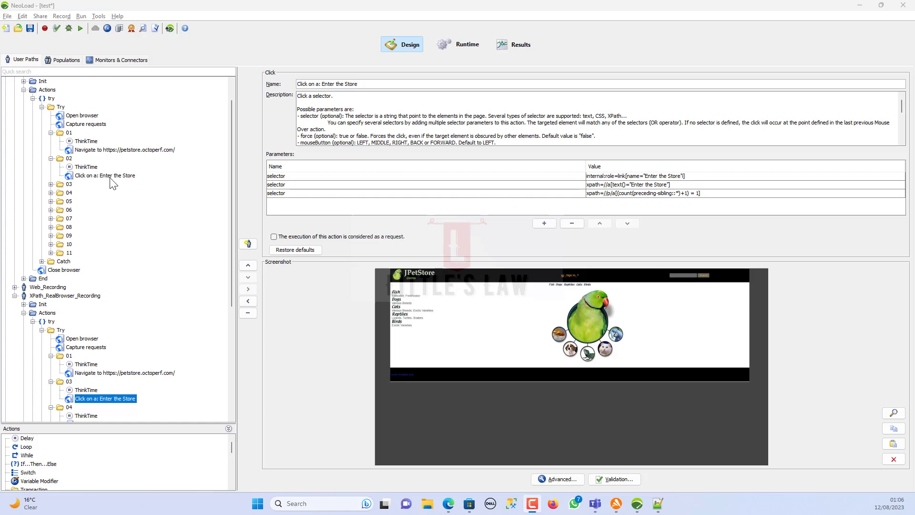
click(110, 177)
click(110, 178)
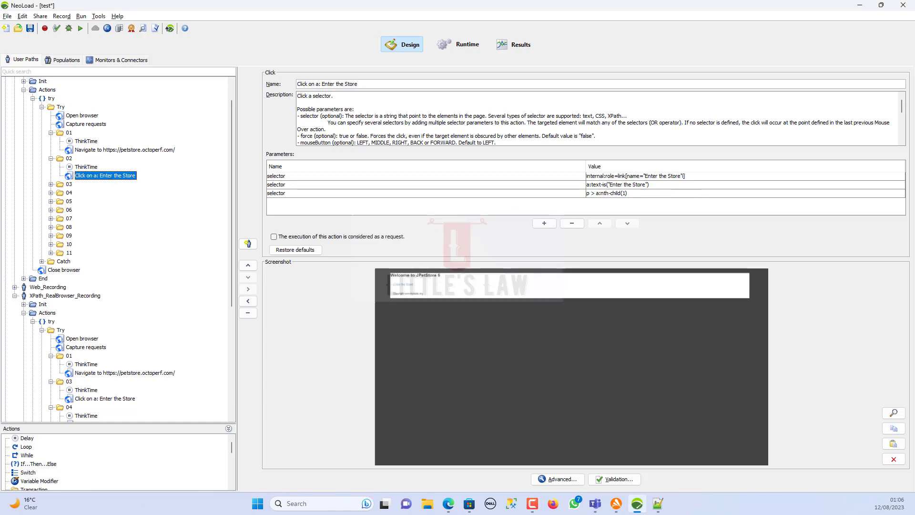
click(614, 478)
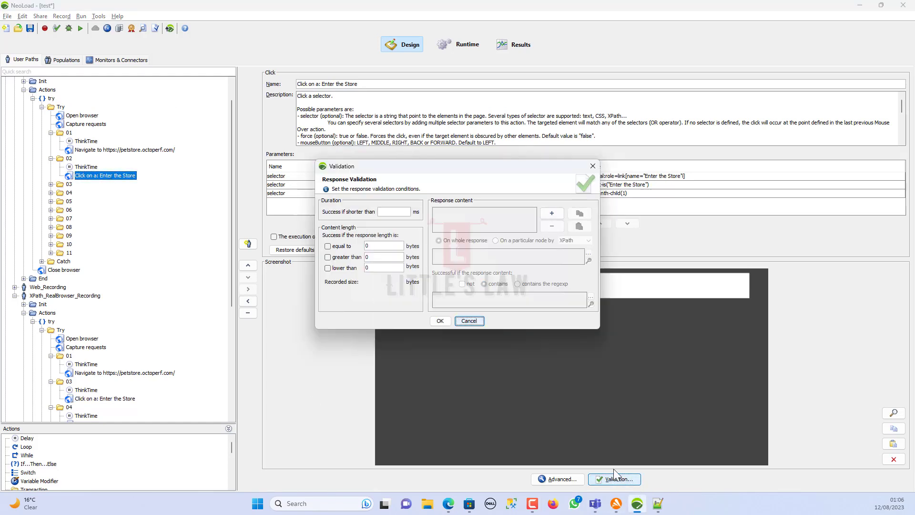
click(448, 321)
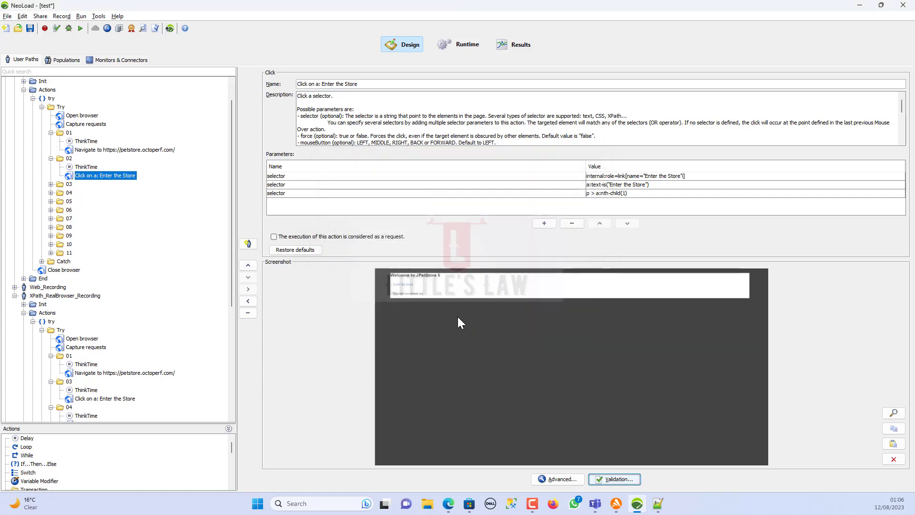
- Check the CSS path and copy the Enter the Store click's 'Element clicked' response from folder 02
click(56, 29)
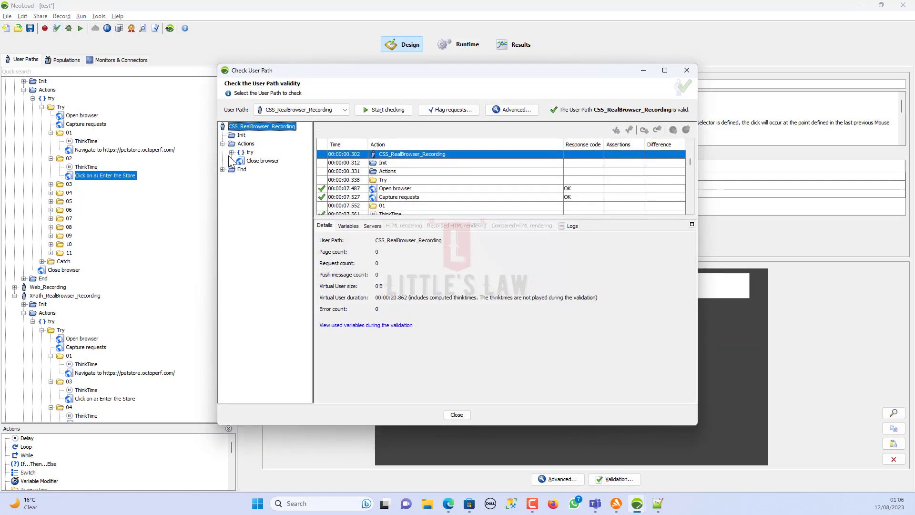
click(223, 143)
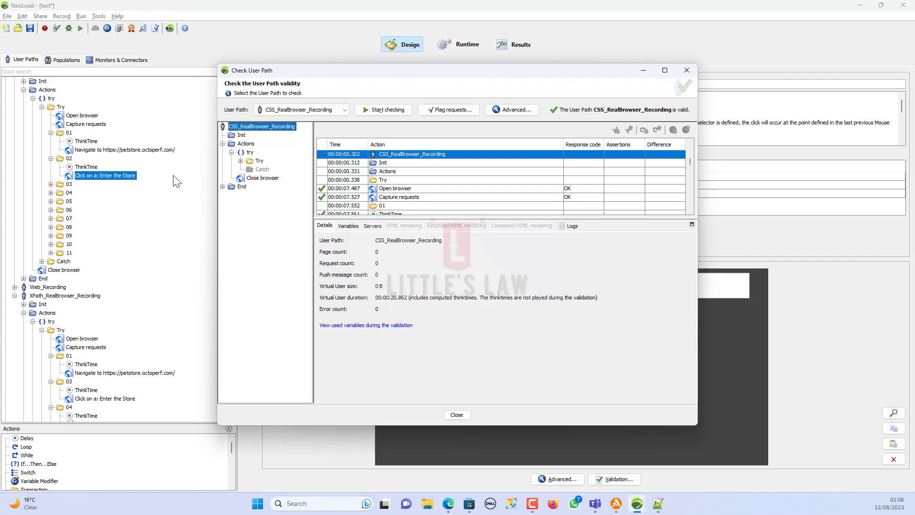
click(241, 160)
click(249, 195)
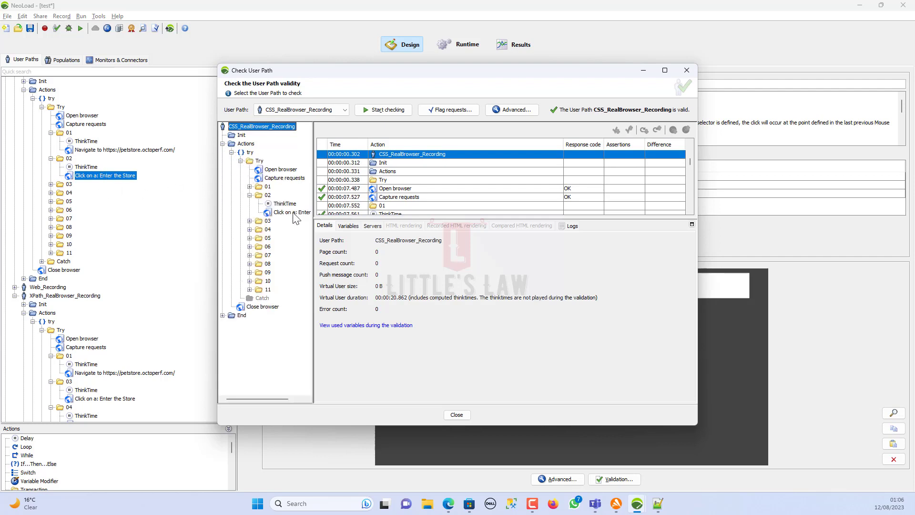
click(293, 212)
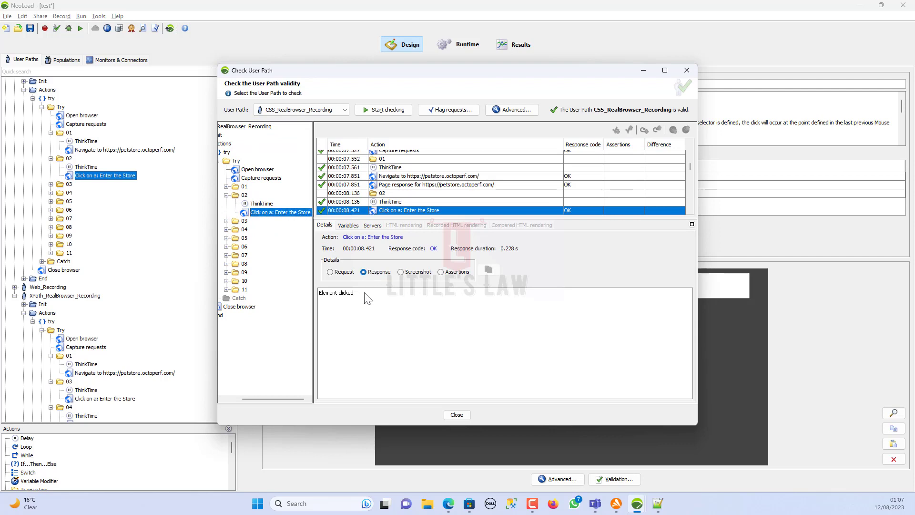
drag(365, 294, 318, 293)
key(ctrl+c)
key(F10)
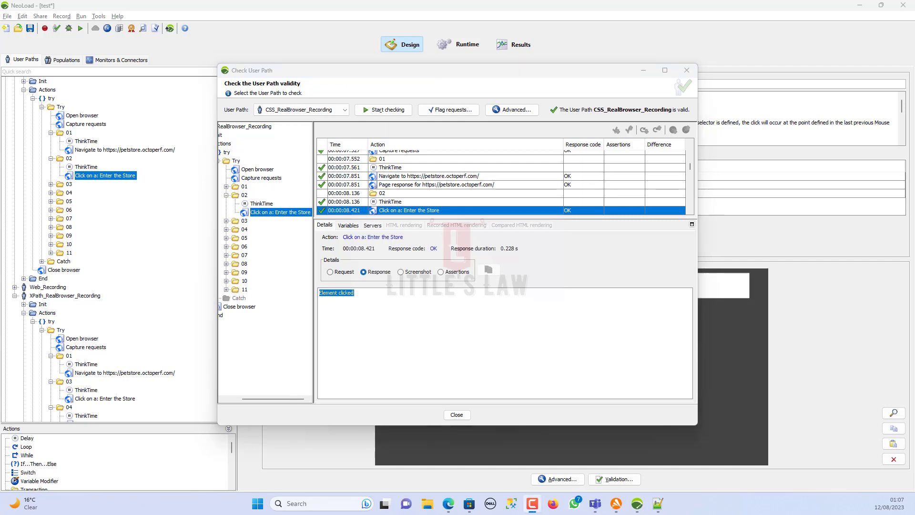
click(465, 414)
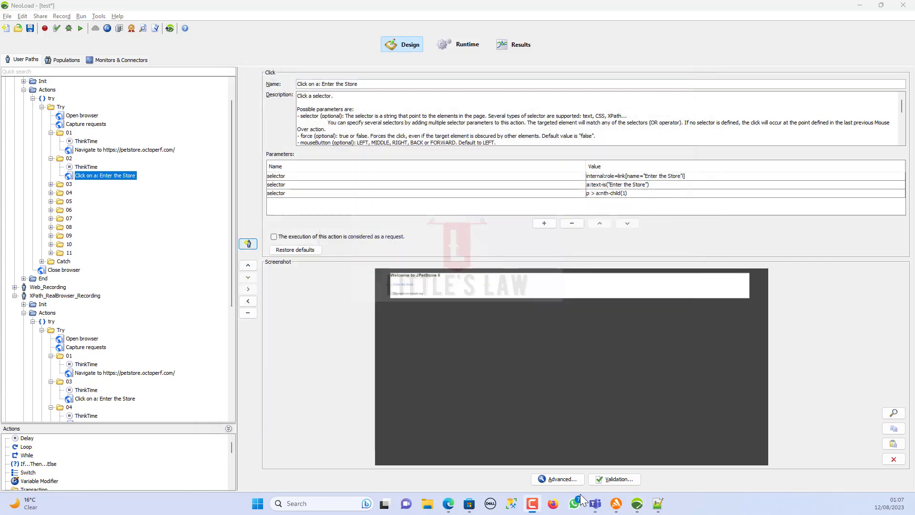
- Add a response assertion requiring the content to contain 'Element clicked'
click(615, 479)
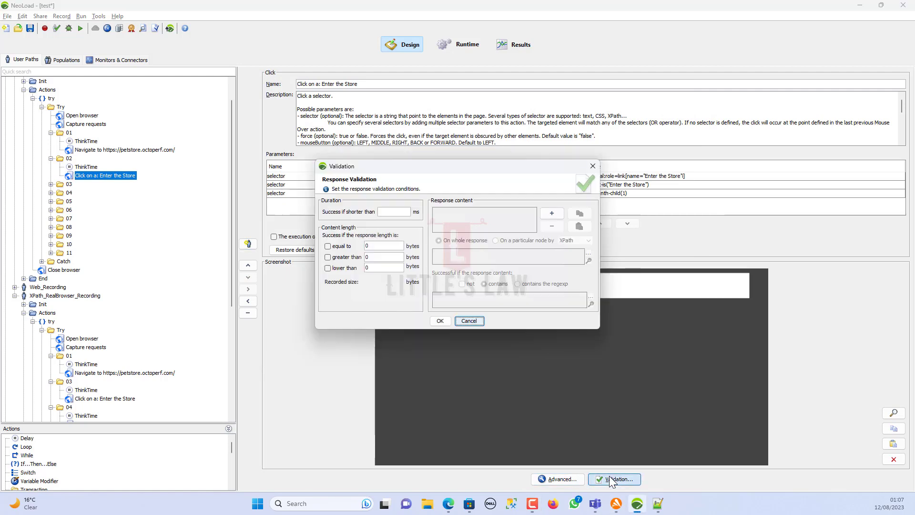
click(552, 214)
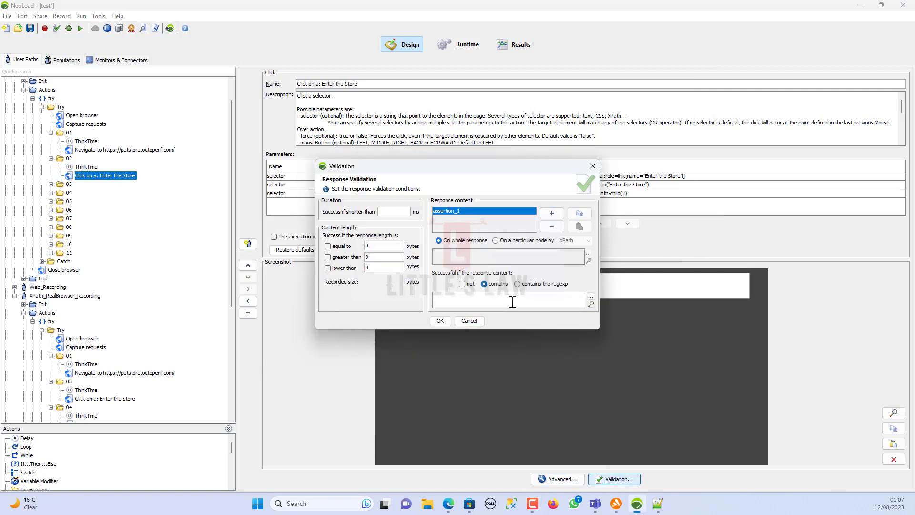
key(ctrl+v)
click(440, 321)
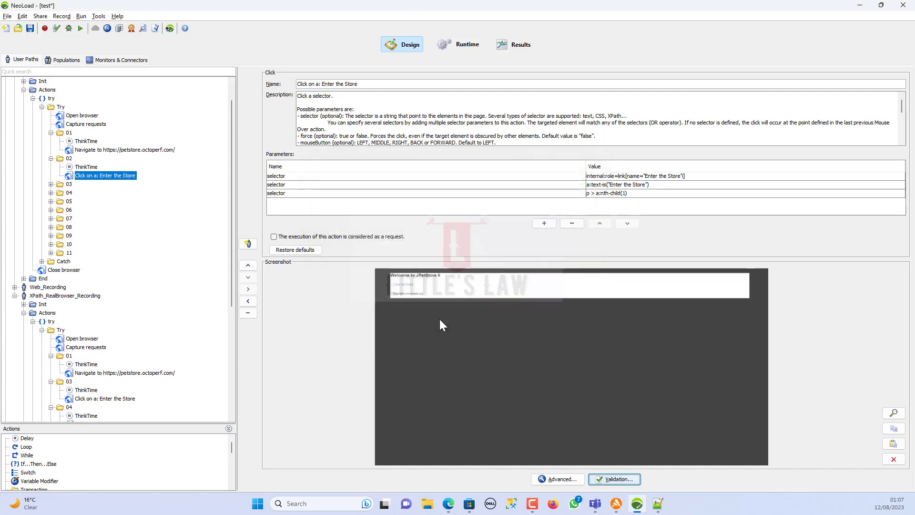
- Save the project and select the CSS_RealBrowser_Recording user path
click(30, 28)
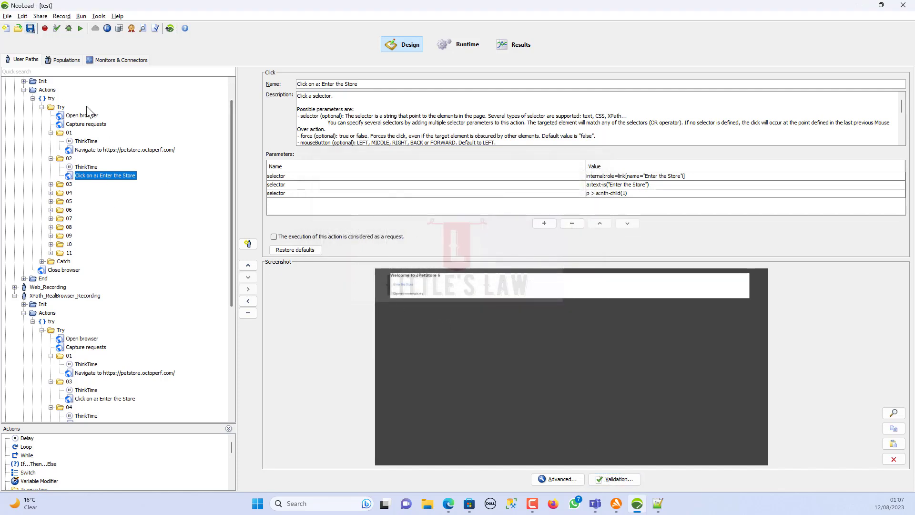
scroll(52, 114, up, 1)
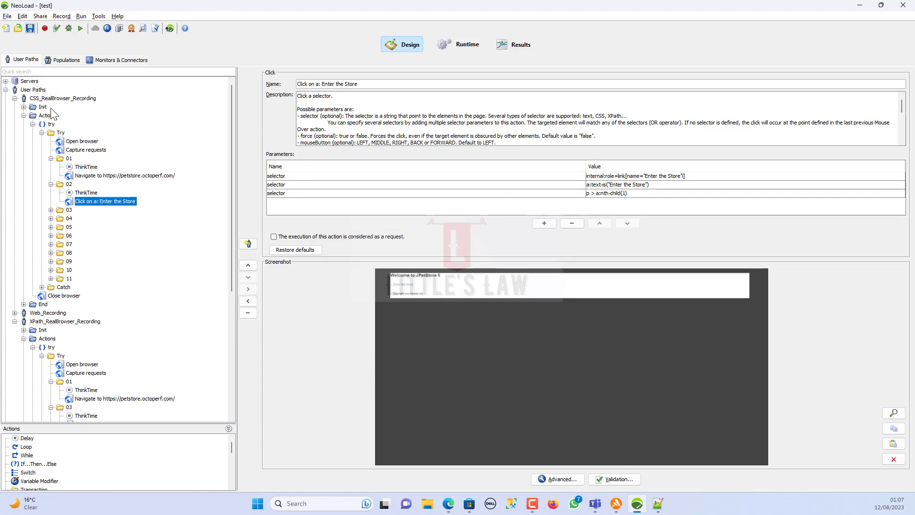
click(61, 98)
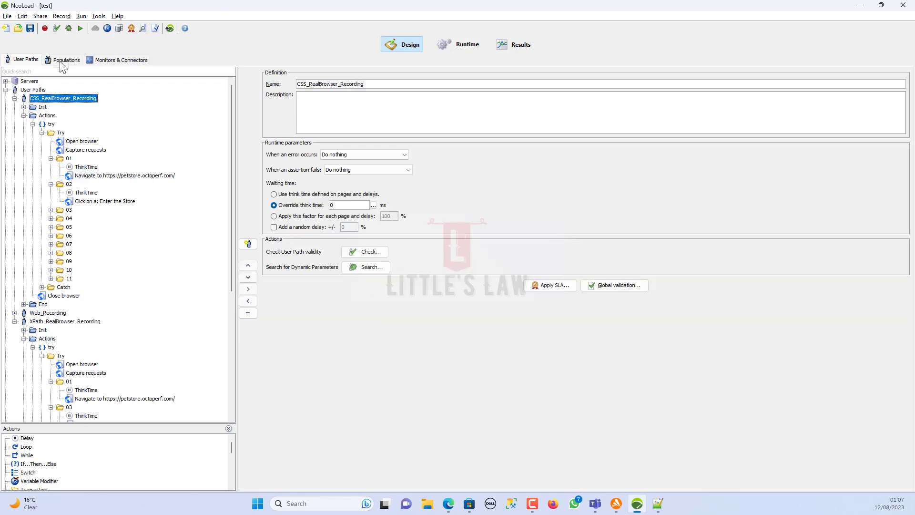
- Run the CSS path check full-screen and rerun it with the new assertion
click(57, 28)
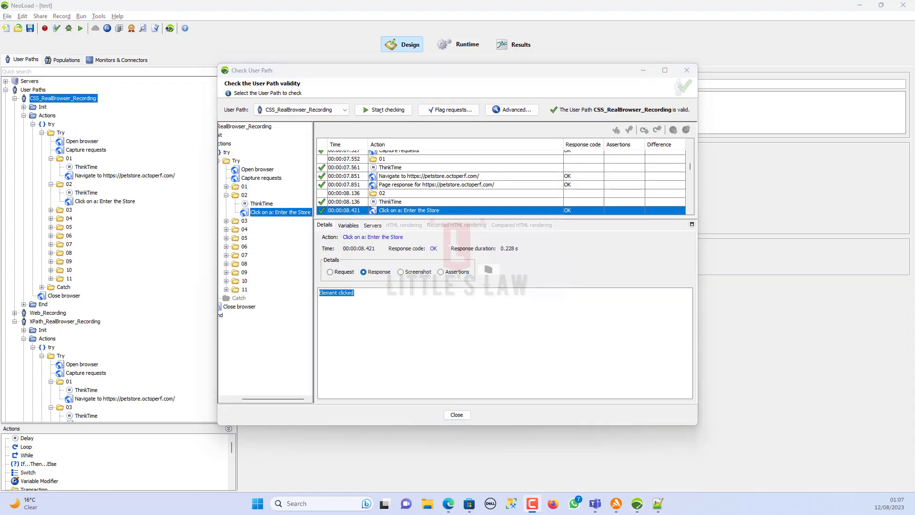
click(667, 69)
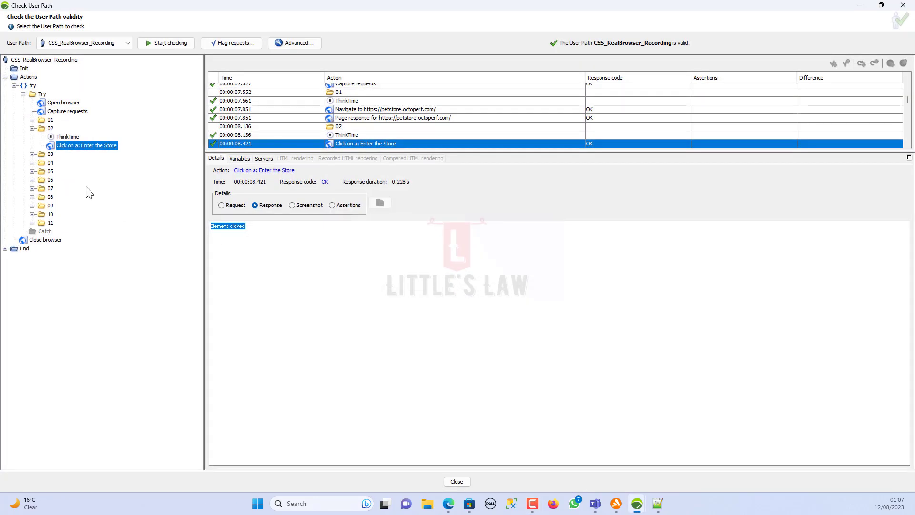
click(340, 209)
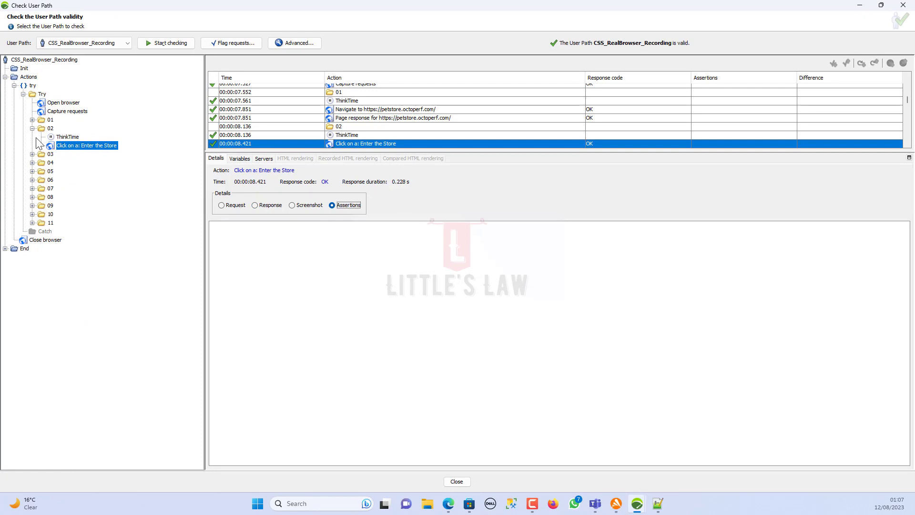
click(190, 43)
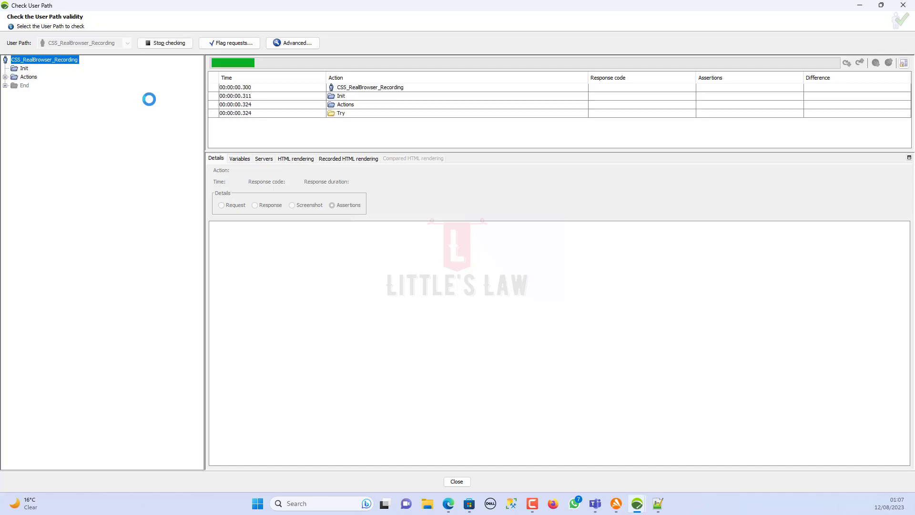
- Confirm the Enter the Store click passes 1/1 assertion with 'Element clicked', then select it in design
click(5, 77)
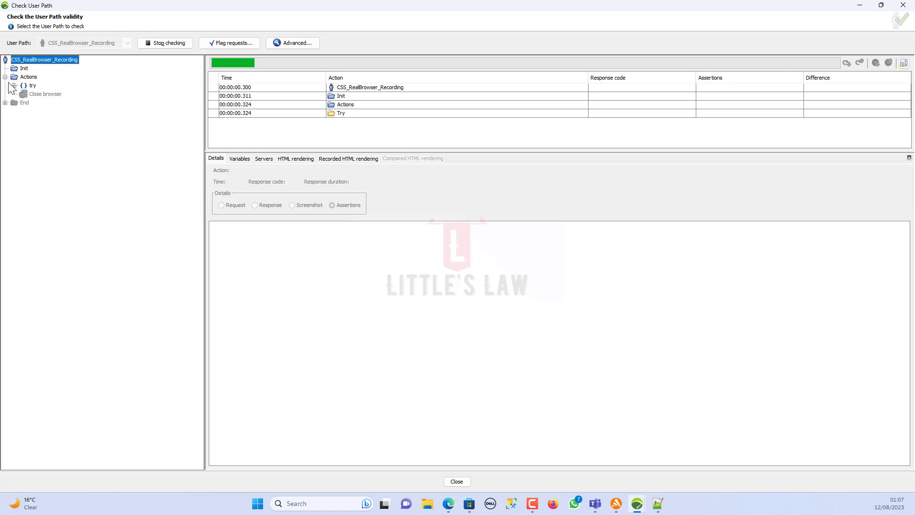
click(15, 85)
click(23, 94)
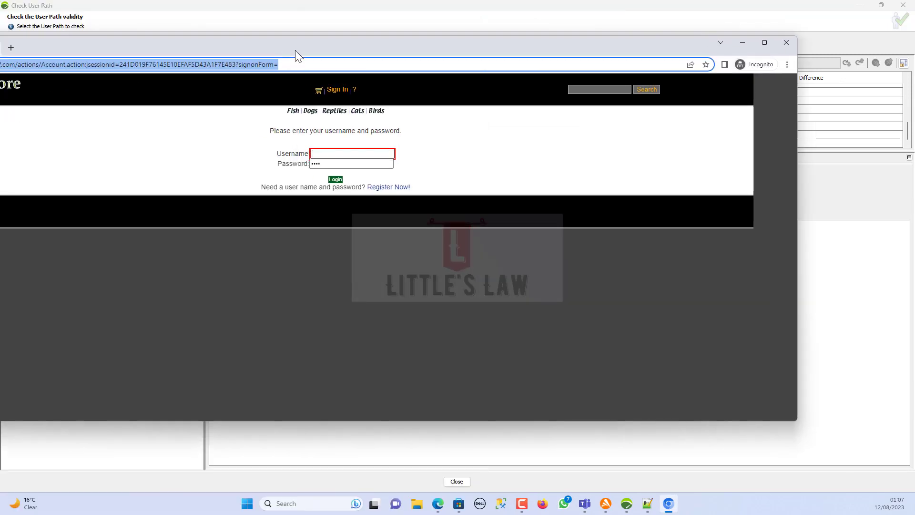
double_click(294, 48)
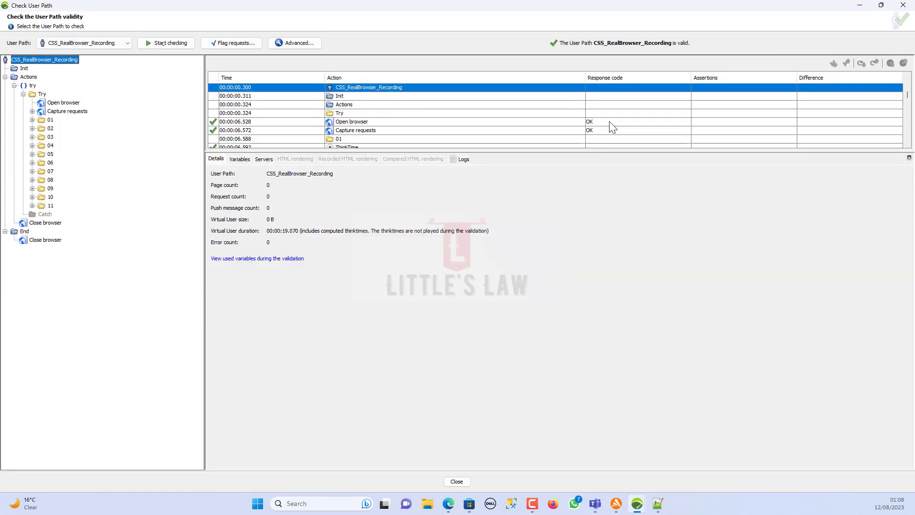
click(356, 131)
scroll(355, 131, down, 1)
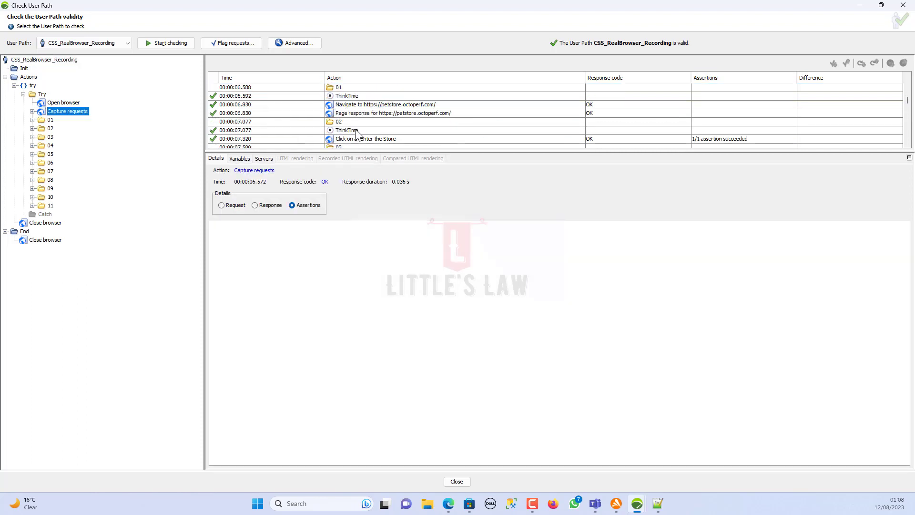
click(734, 139)
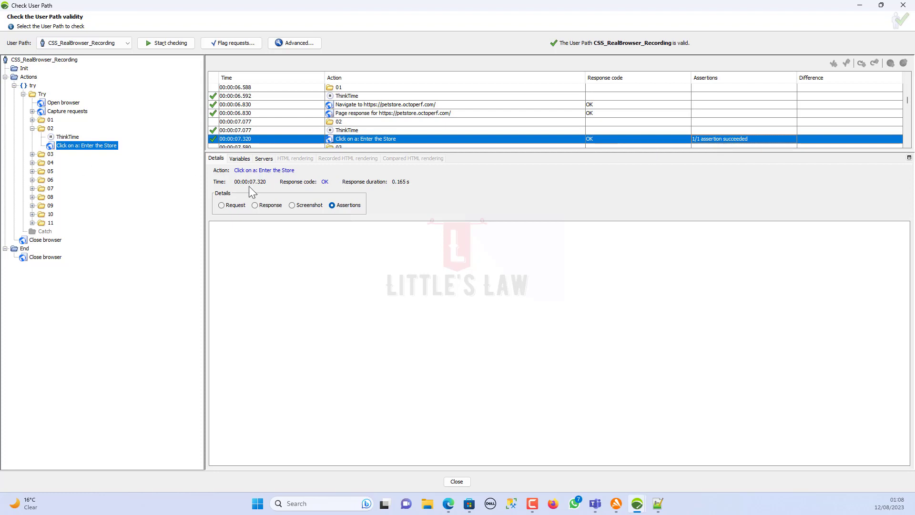
click(274, 205)
drag(247, 227, 211, 227)
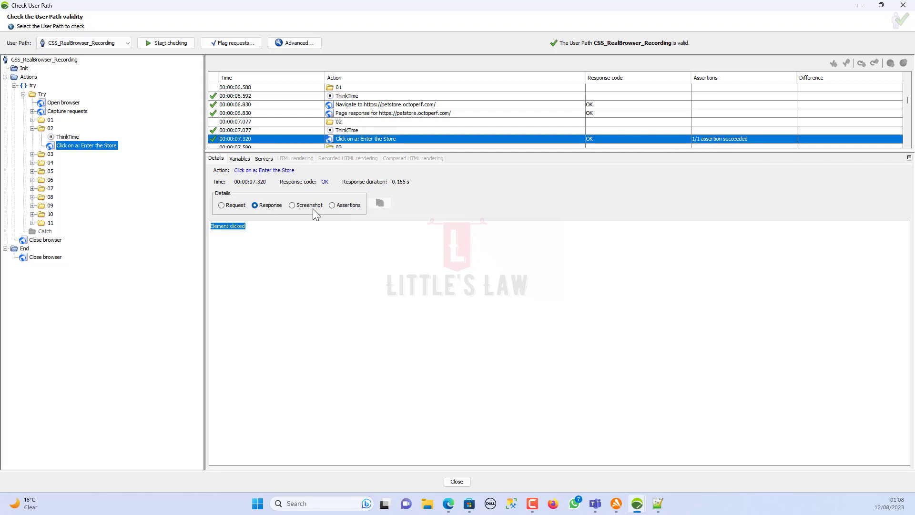
right_click(72, 146)
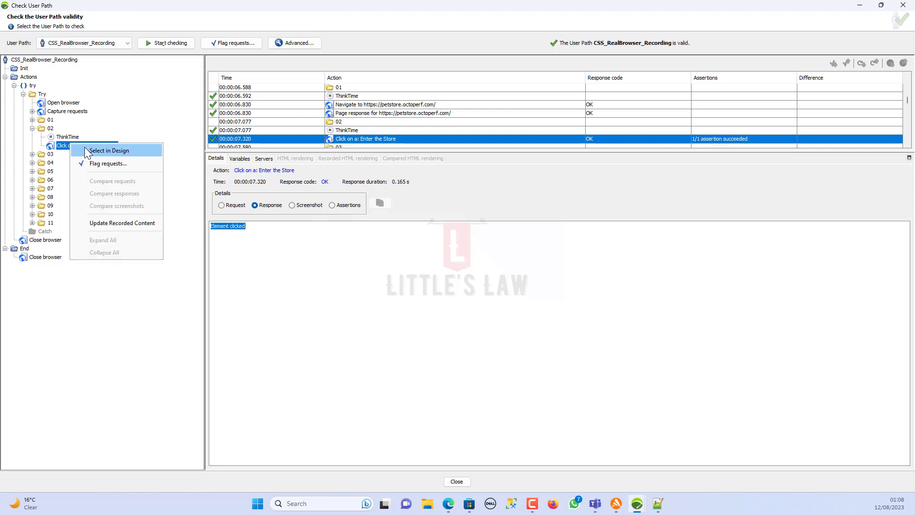
click(96, 150)
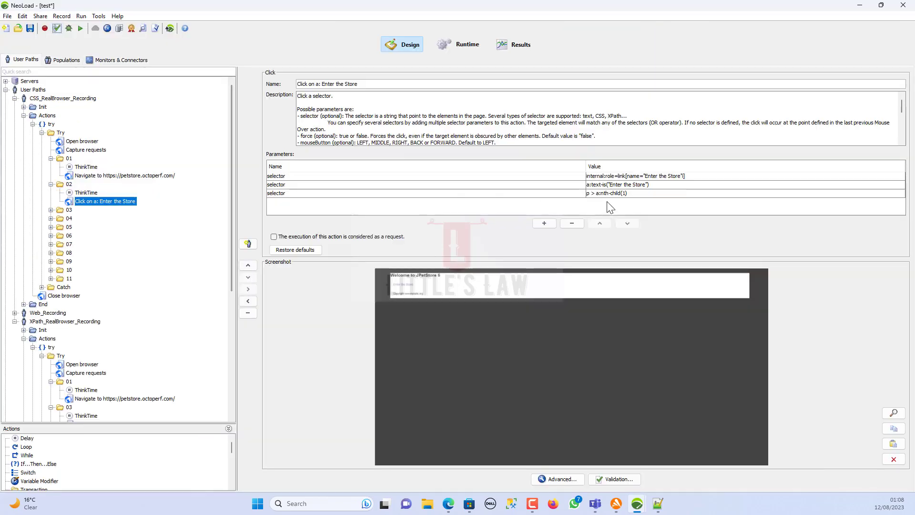
- Trim the second selector to a:text-is("Enter the Sto"), save, and start a new validity check
click(641, 186)
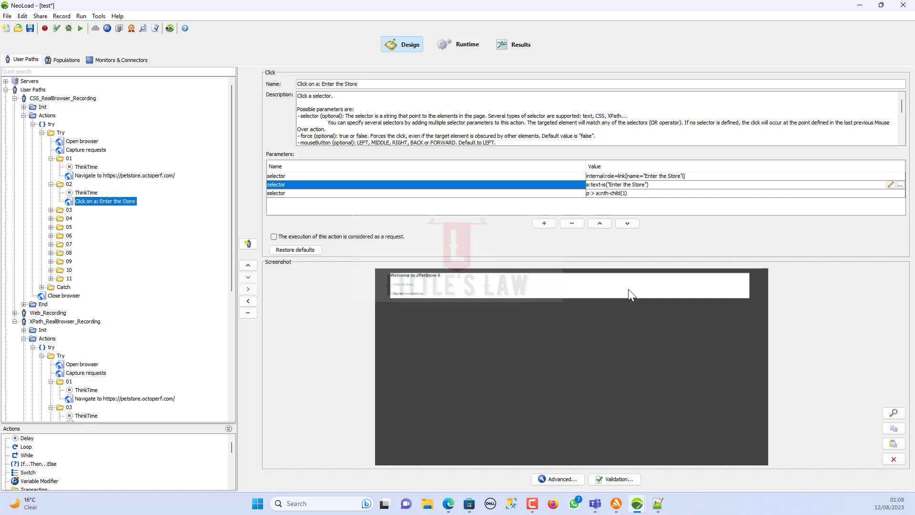
key(Delete)
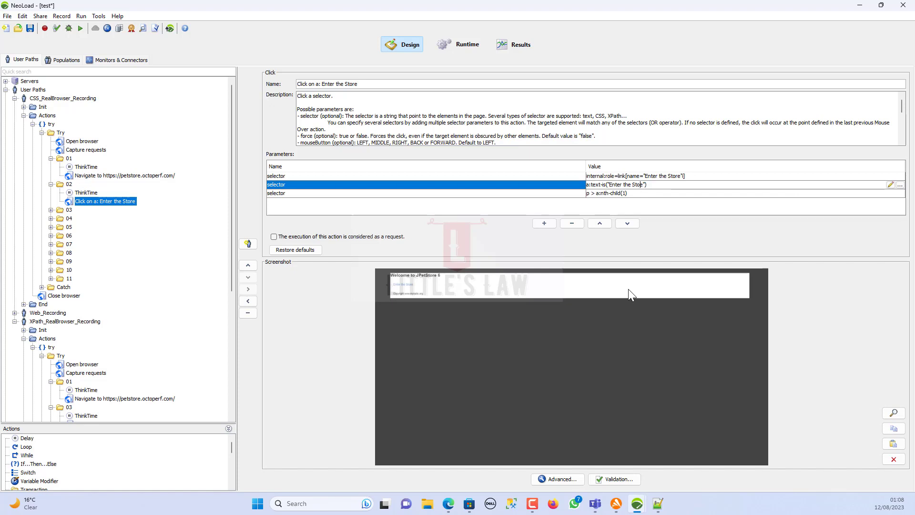
key(Delete)
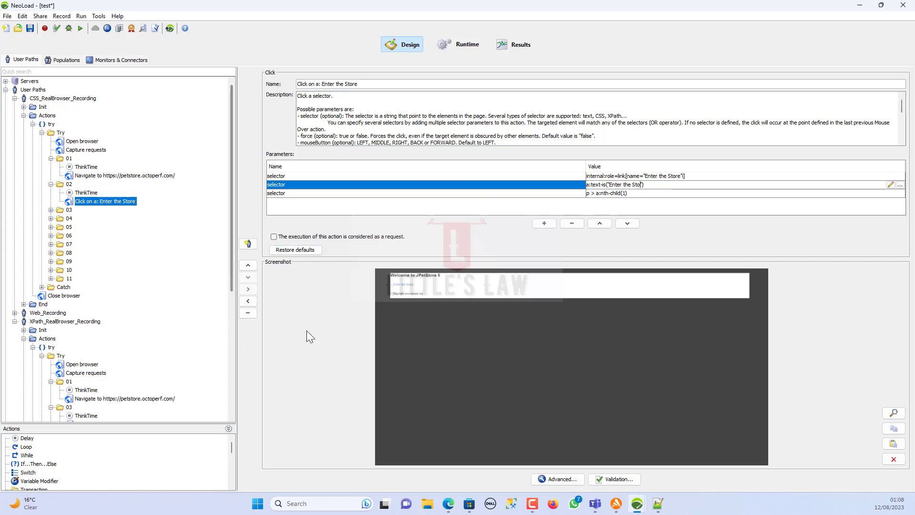
click(29, 28)
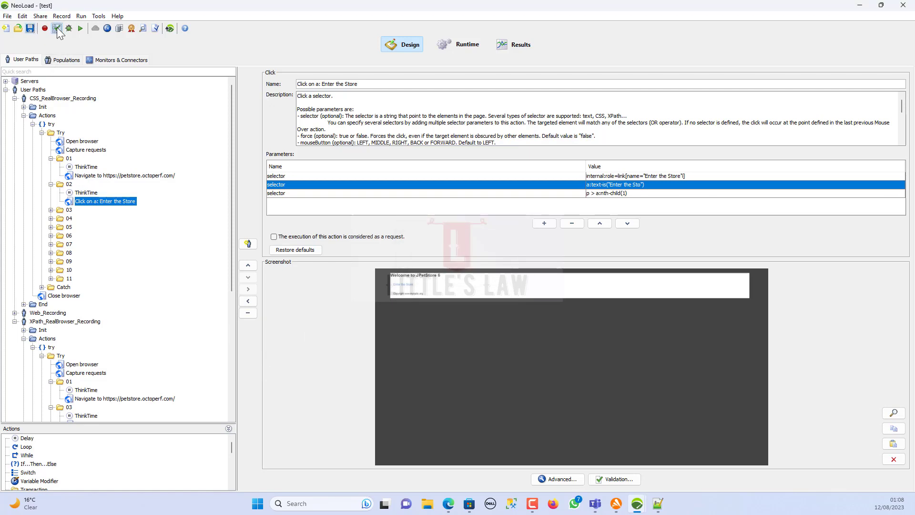
click(56, 28)
click(171, 43)
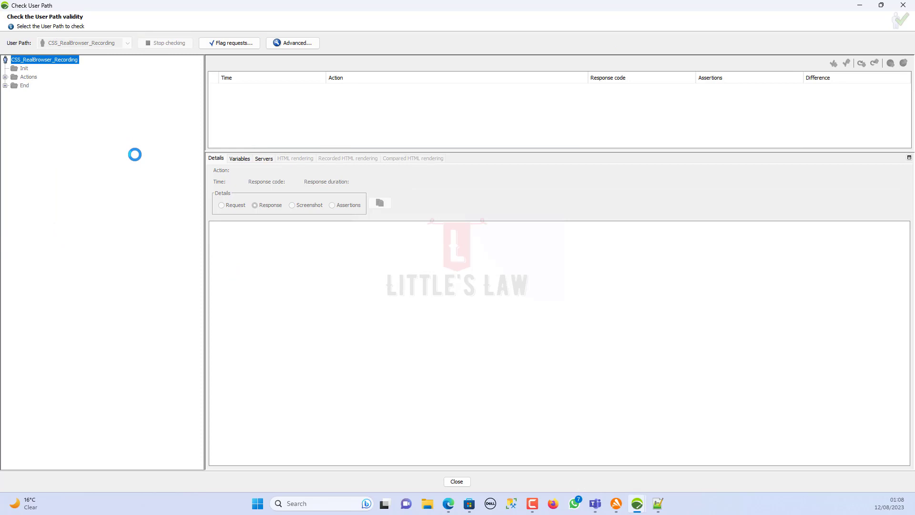
- Verify folder 02's Enter the Store click still returns 'Element clicked', then select it in design
click(4, 77)
click(14, 85)
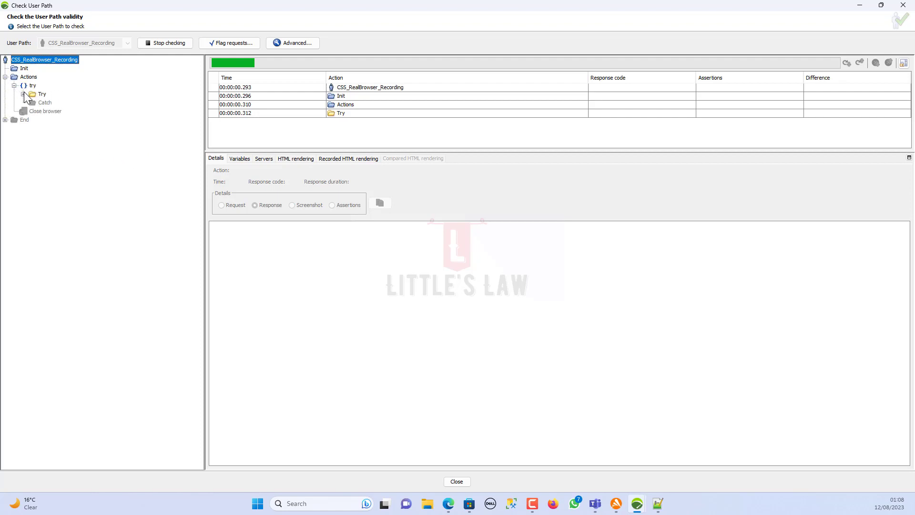
click(23, 94)
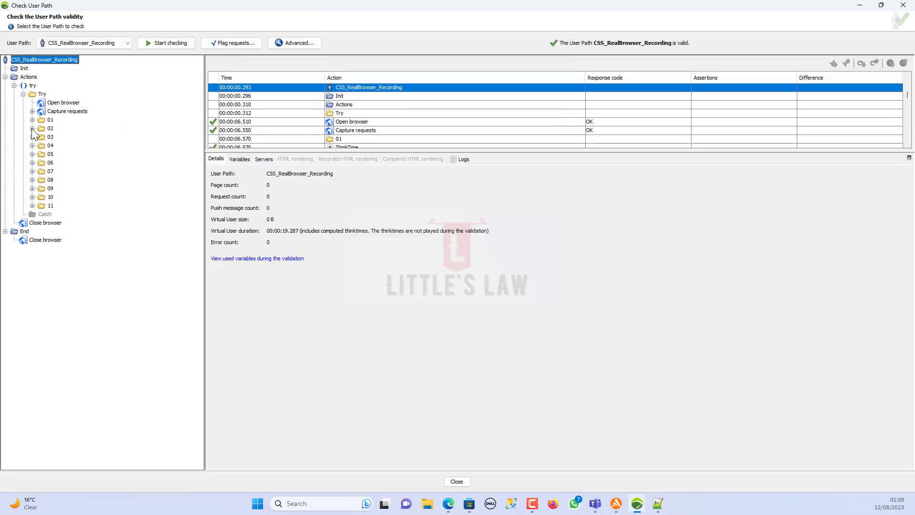
click(32, 128)
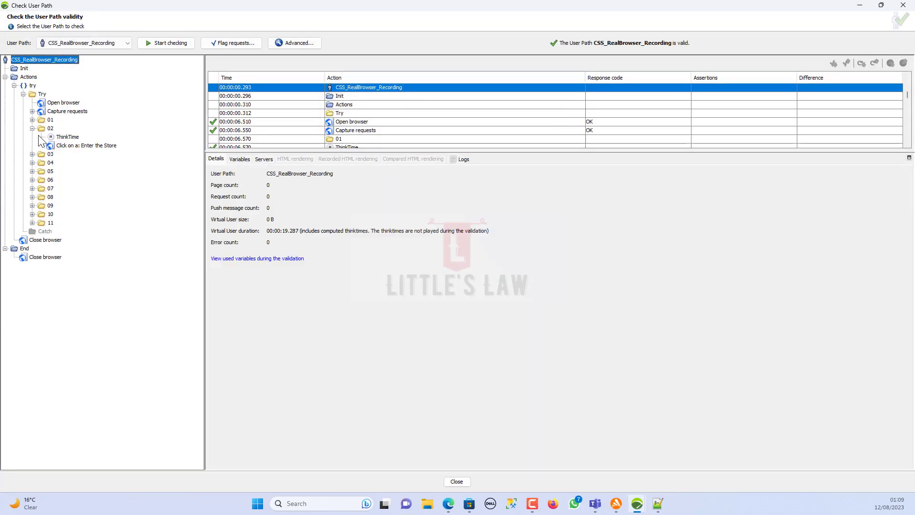
click(69, 145)
drag(281, 235, 211, 222)
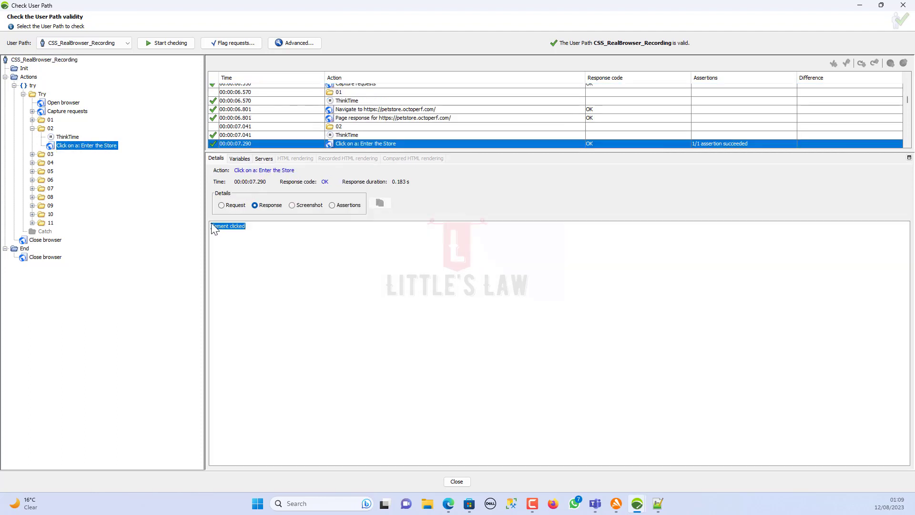
scroll(429, 139, down, 2)
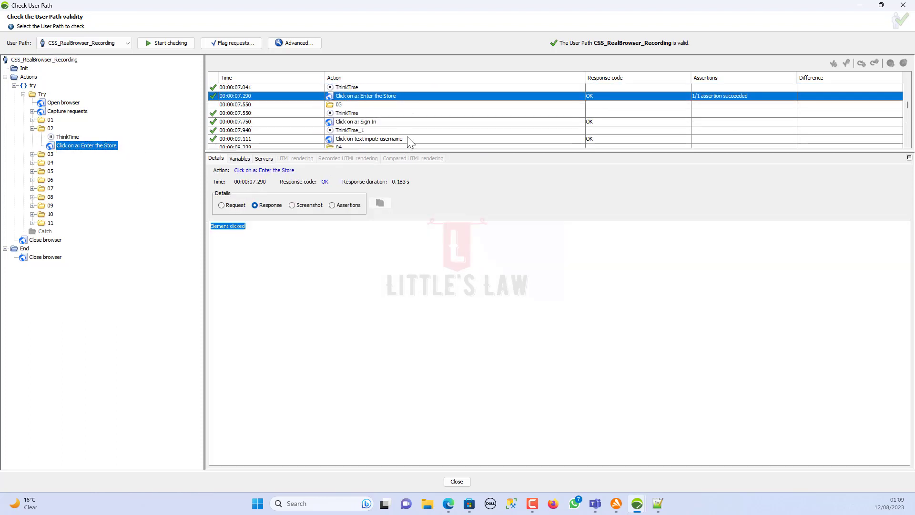
right_click(66, 147)
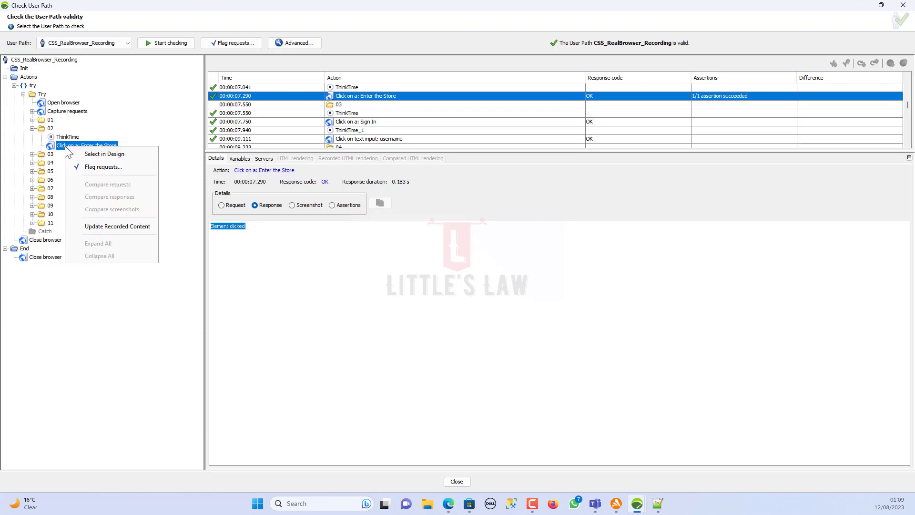
click(80, 153)
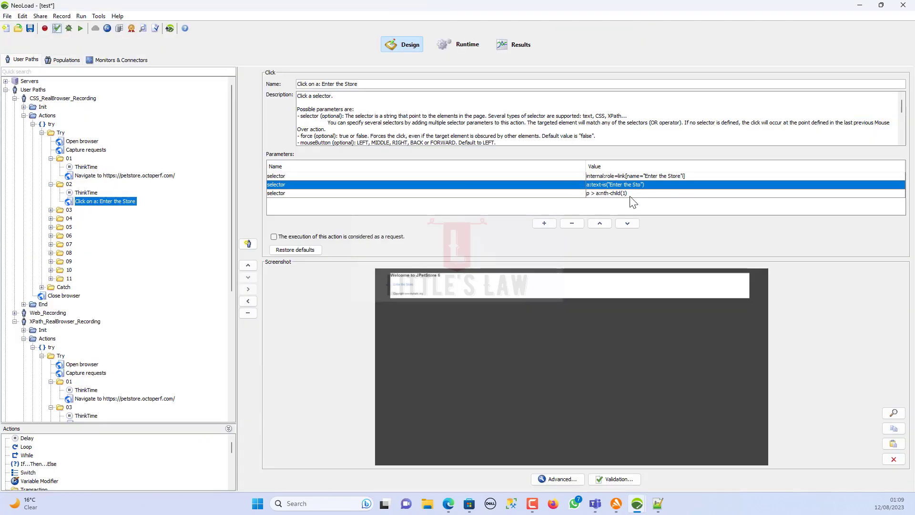
- Change the selectors to Littles Law and a:text-is("Hello Littles Law") and save
double_click(664, 176)
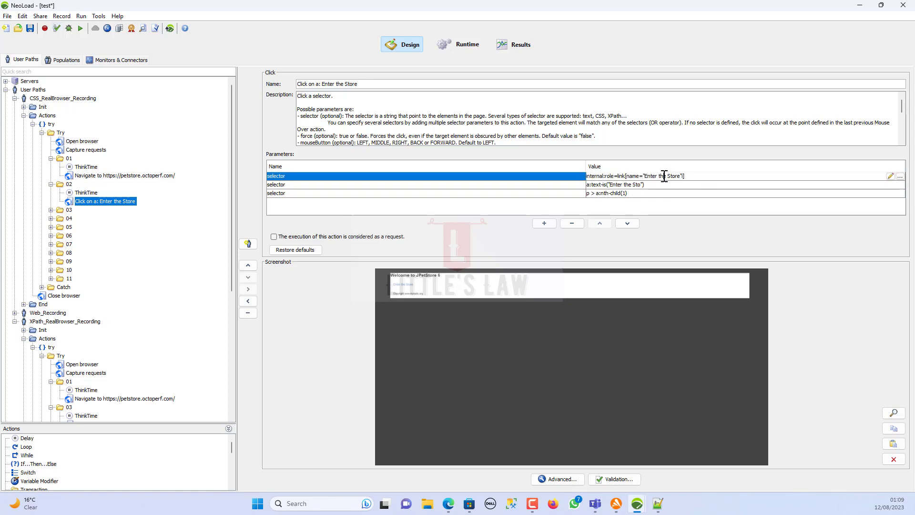
click(665, 175)
key(Delete)
key(Delete)
key(Delete)
key(Delete)
key(Delete)
key(Delete)
key(Delete)
key(Delete)
key(Delete)
key(Delete)
click(621, 185)
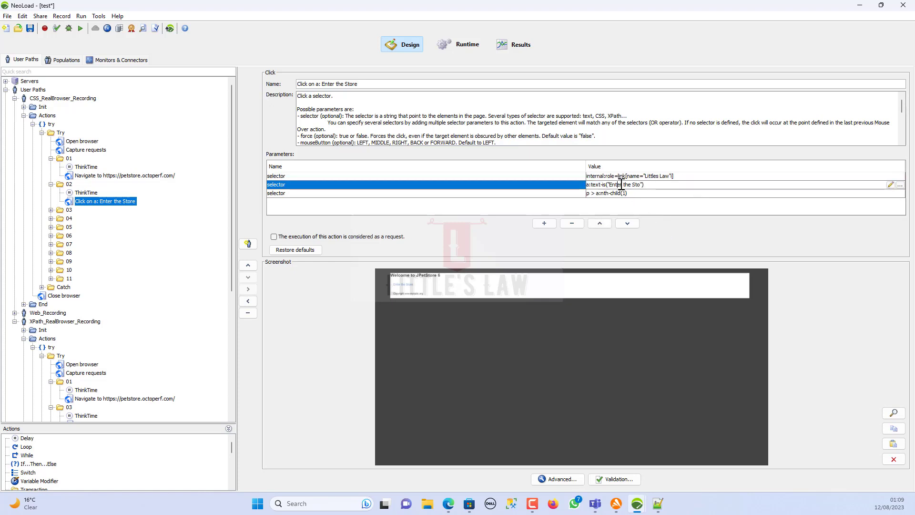
key(BackSpace)
key(BackSpace)
key(BackSpace)
key(BackSpace)
key(BackSpace)
key(Delete)
key(Delete)
key(Delete)
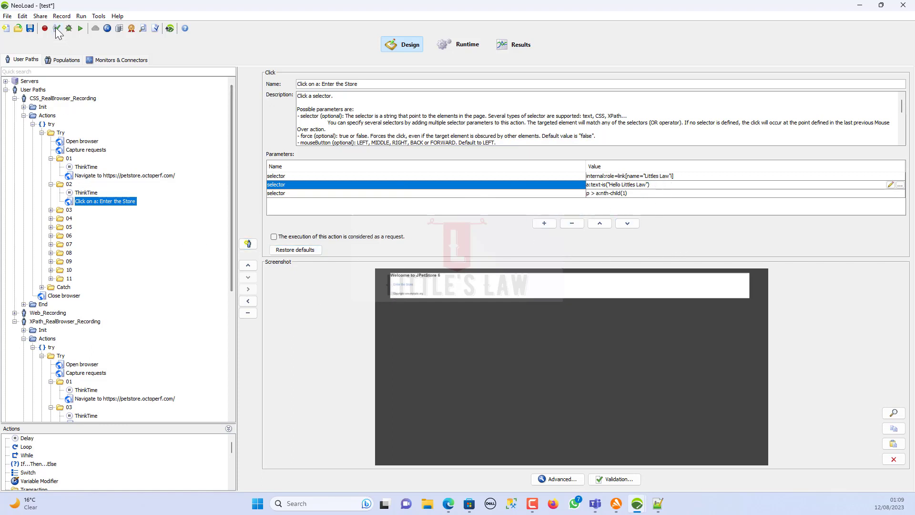
click(30, 28)
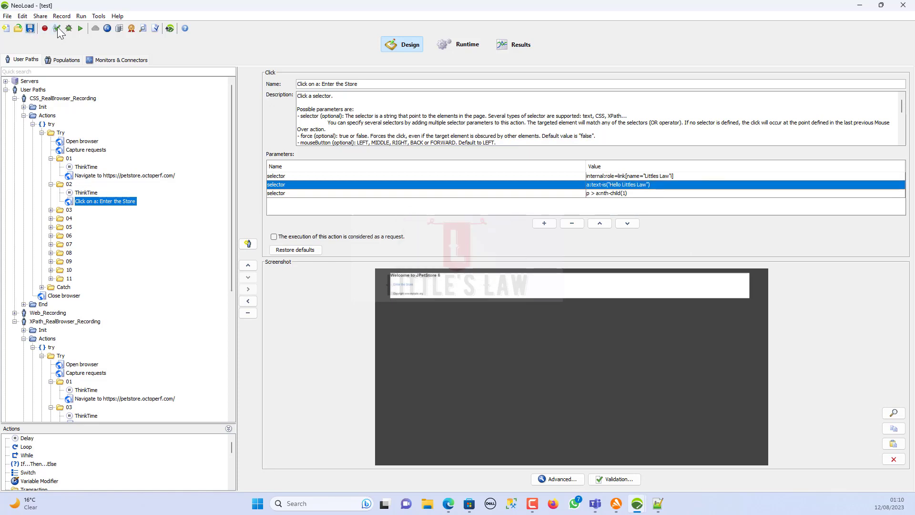
- Re-run the user path check, then open folder 02's 5399 ms ThinkTime in the project
click(57, 29)
click(182, 45)
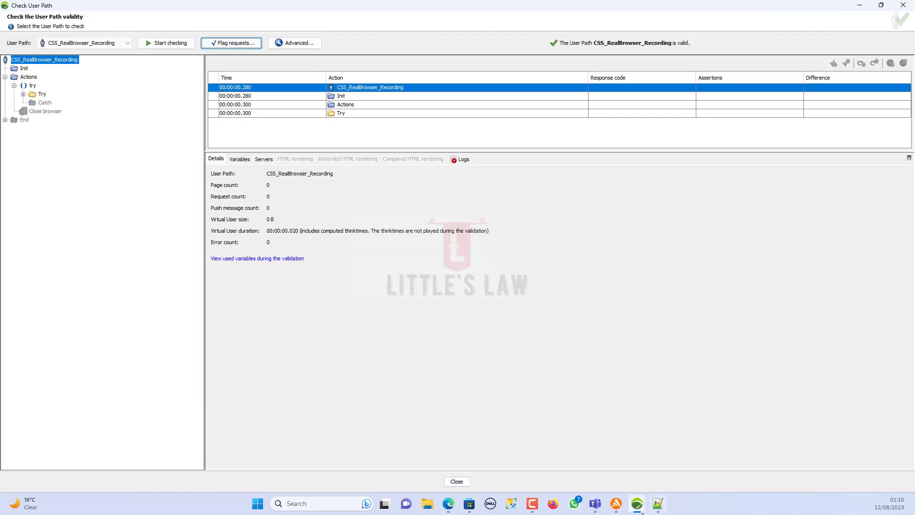
mouse_move(638, 504)
click(559, 463)
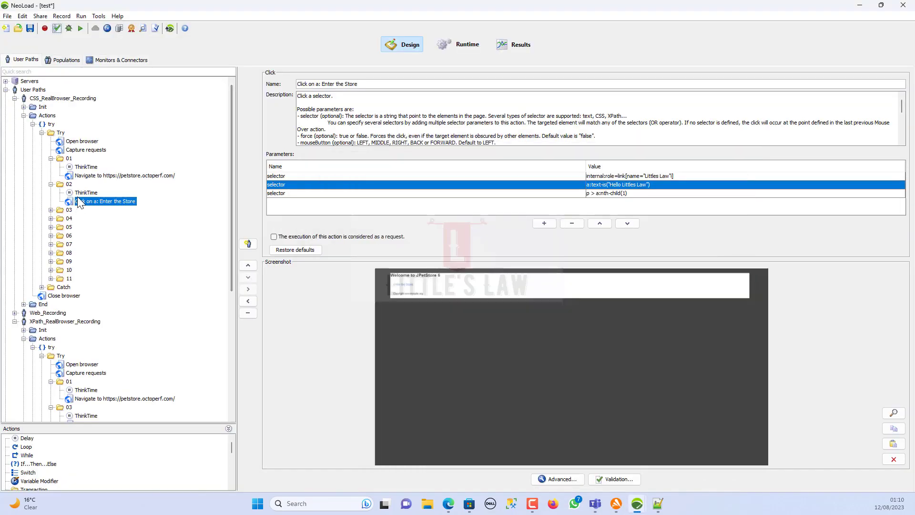
click(82, 193)
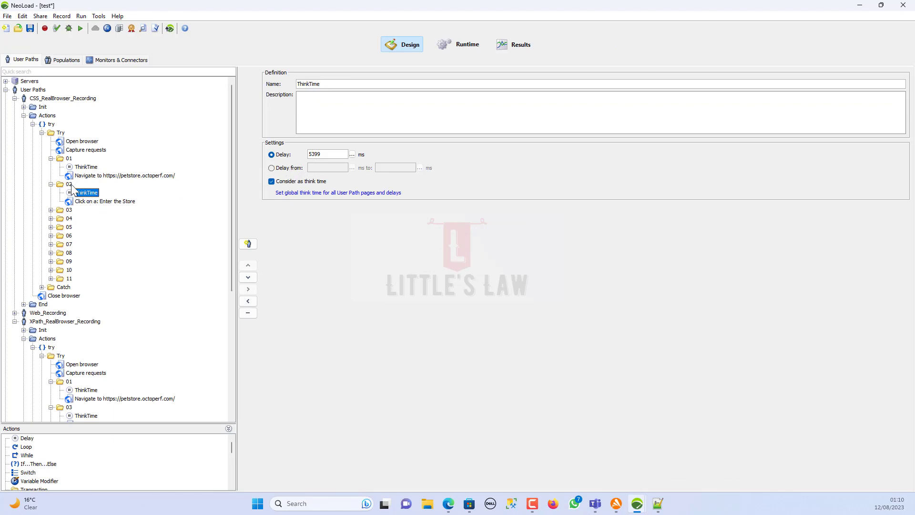
- Set folder 02's delay to 5000 ms, not counted as think time, save, and start re-checking
click(272, 183)
double_click(321, 155)
text(5000)
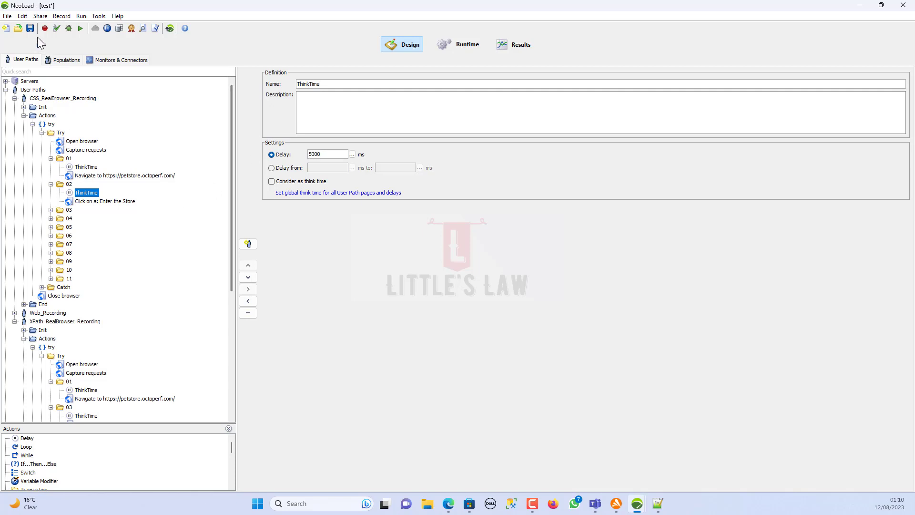
click(30, 28)
click(57, 28)
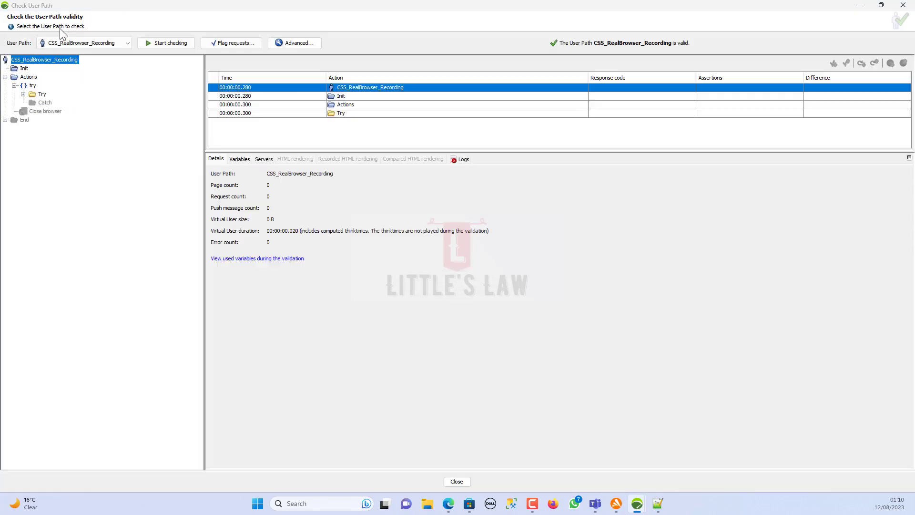
click(177, 44)
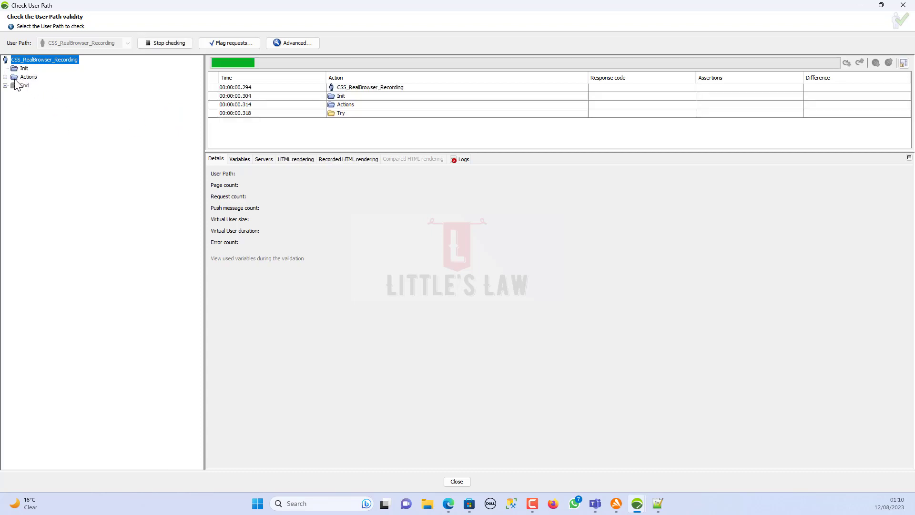
- Expand the check results and follow the maximized replay browser into the JPetStore store
click(5, 77)
click(14, 86)
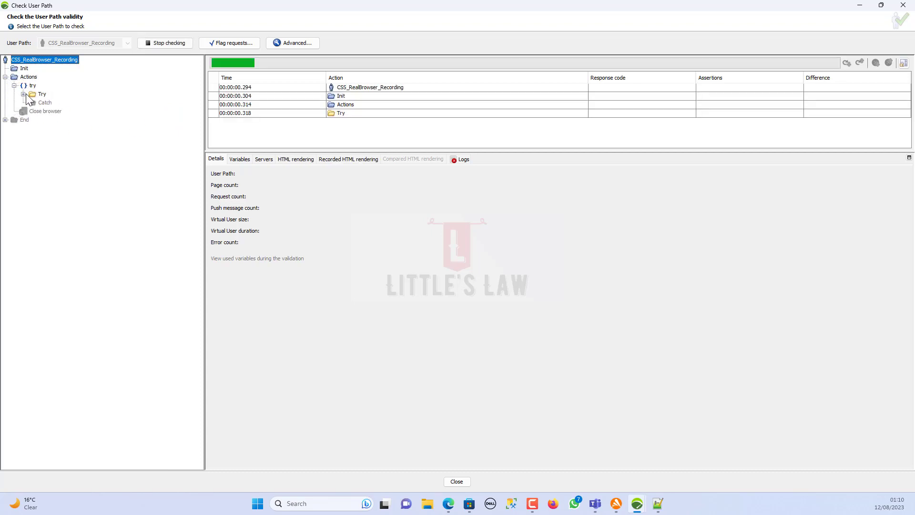
click(23, 94)
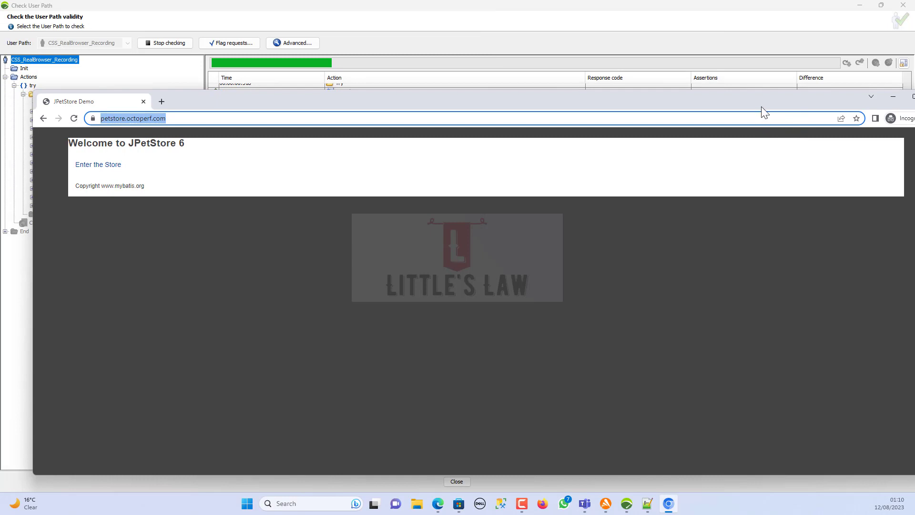
double_click(762, 104)
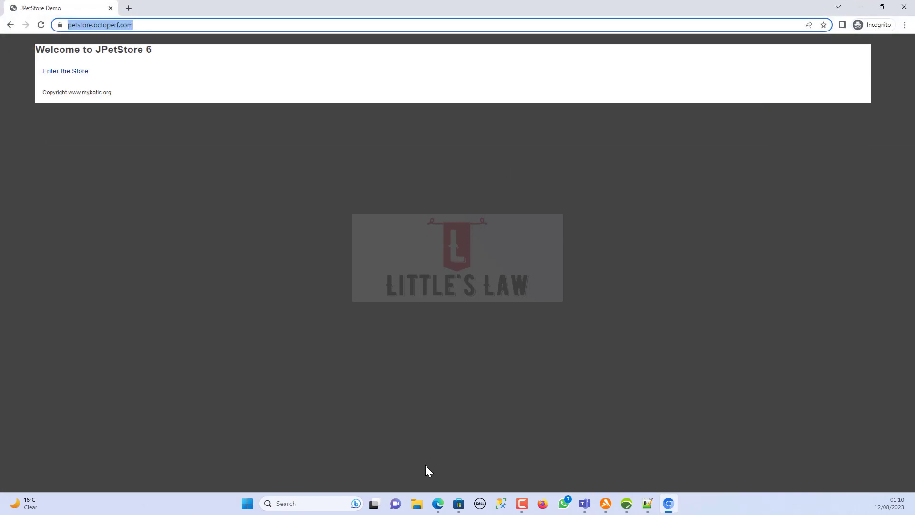
click(68, 74)
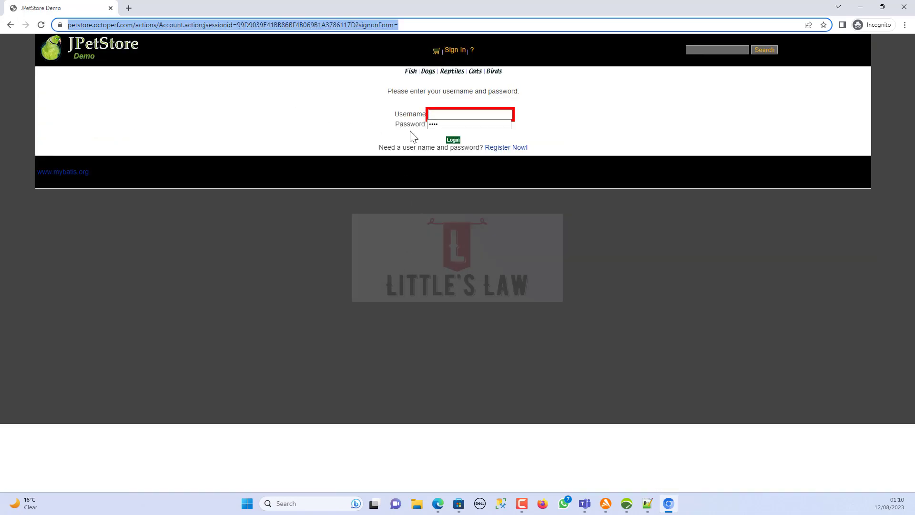
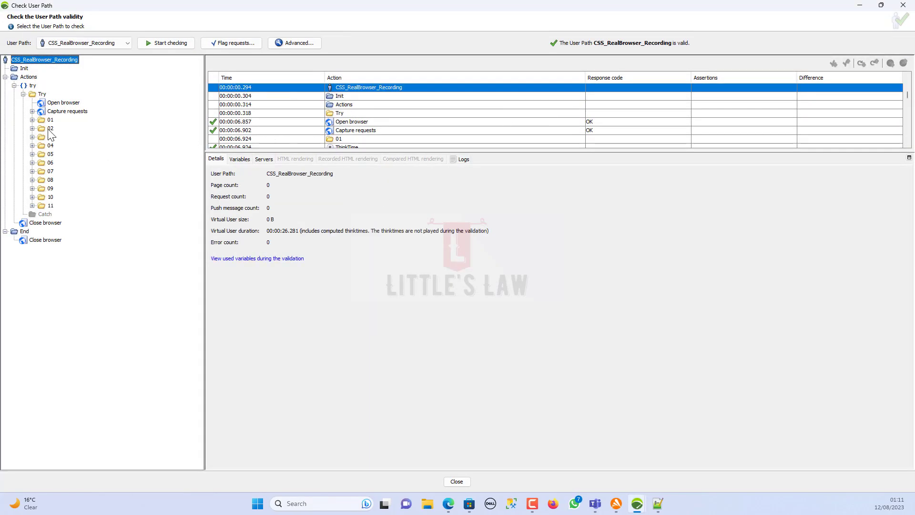
- Confirm transaction 02's Enter the Store click passes 1/1 assertion, then select it in design
click(50, 128)
scroll(579, 126, down, 2)
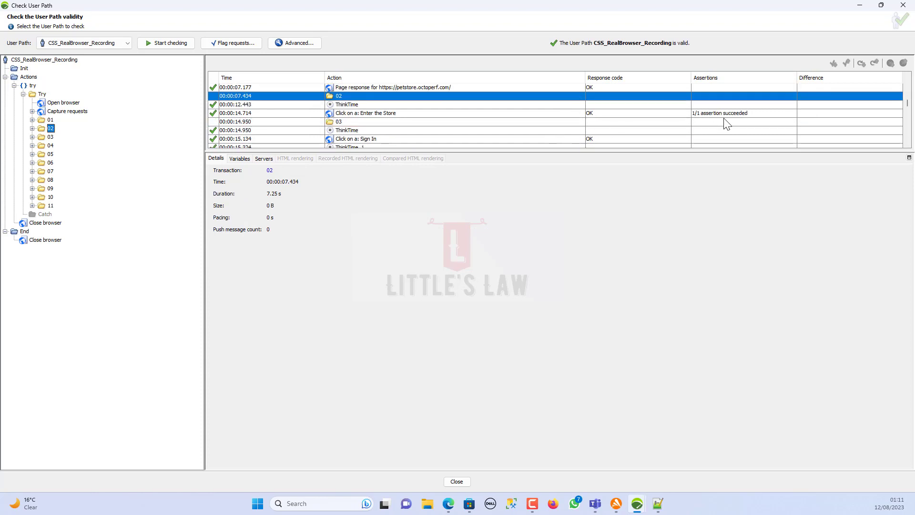
click(726, 116)
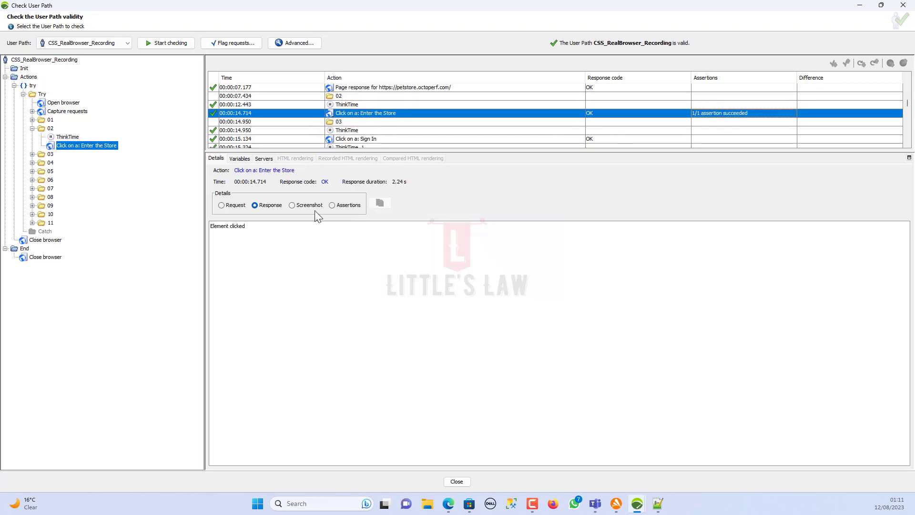
right_click(62, 146)
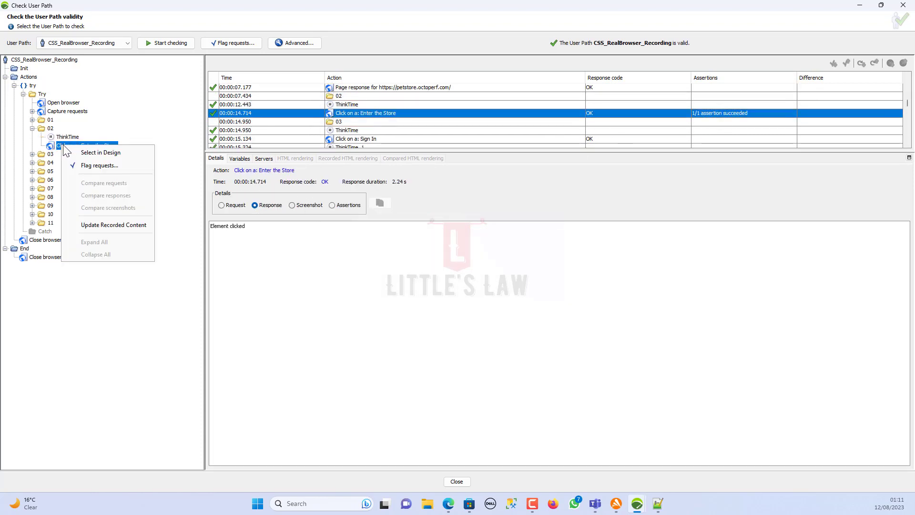
click(91, 153)
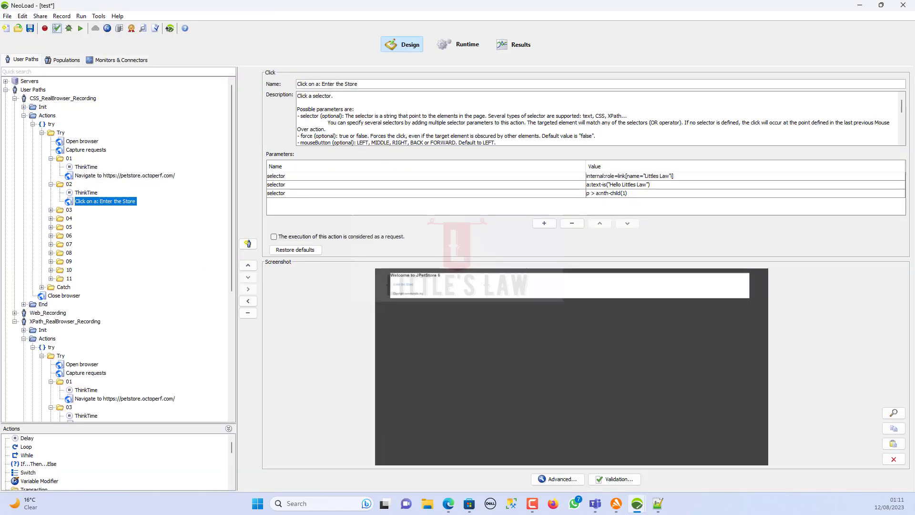
- Edit the third selector value to p > a:nth-child(3), save, and start validating the path
click(639, 193)
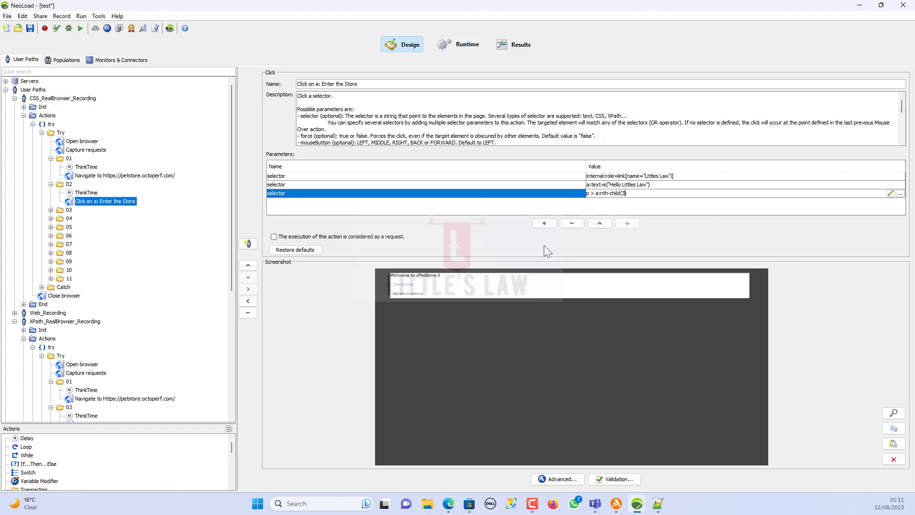
click(31, 29)
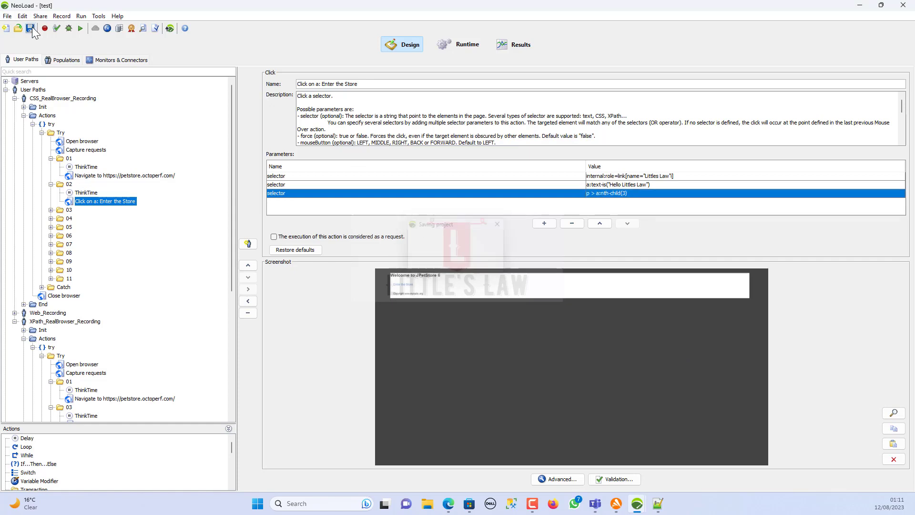
click(56, 28)
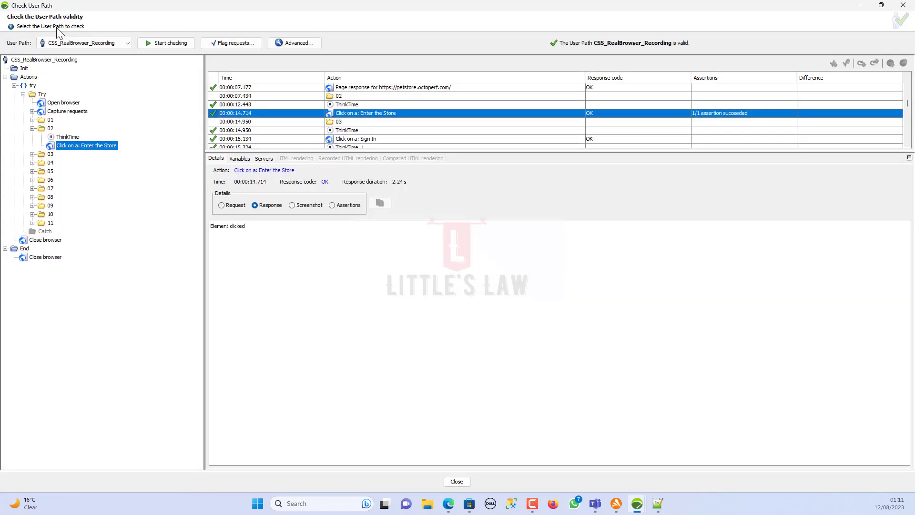
click(180, 45)
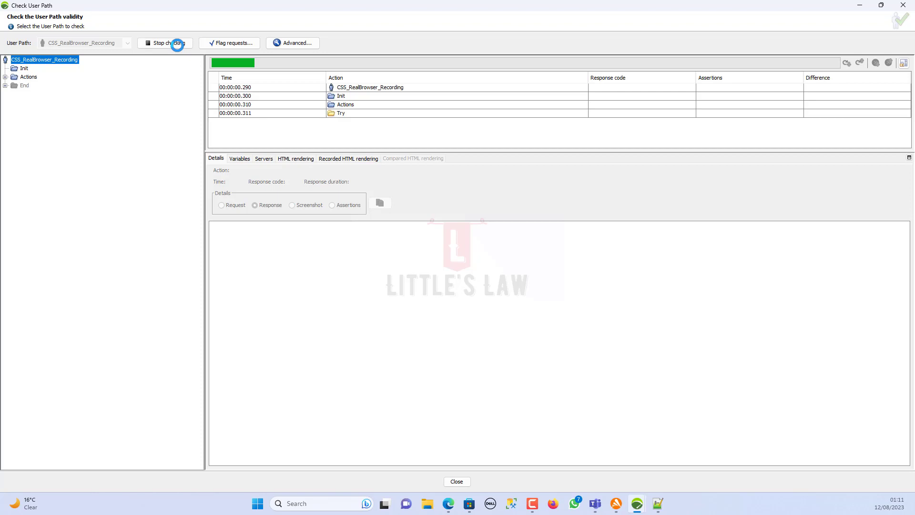
- Expand Actions > try > Try in the results and bring the replaying Chrome window over, maximized
click(5, 76)
click(15, 85)
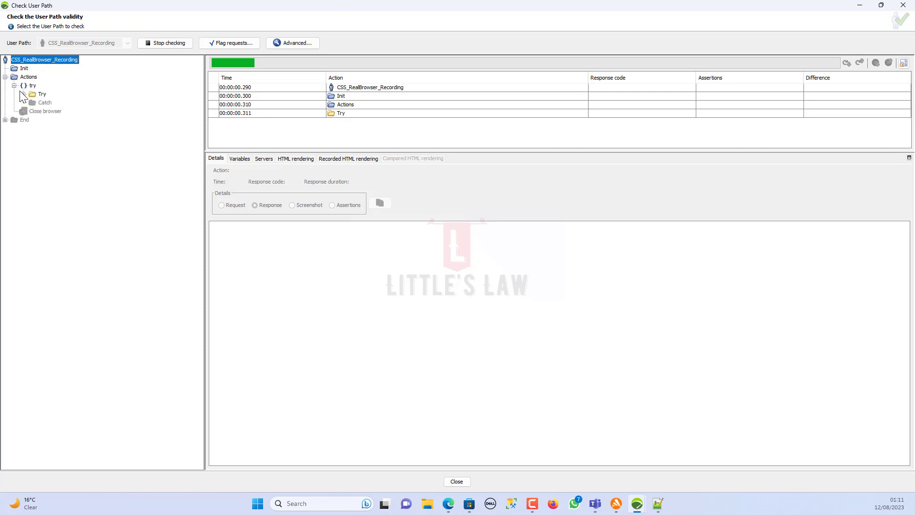
click(24, 94)
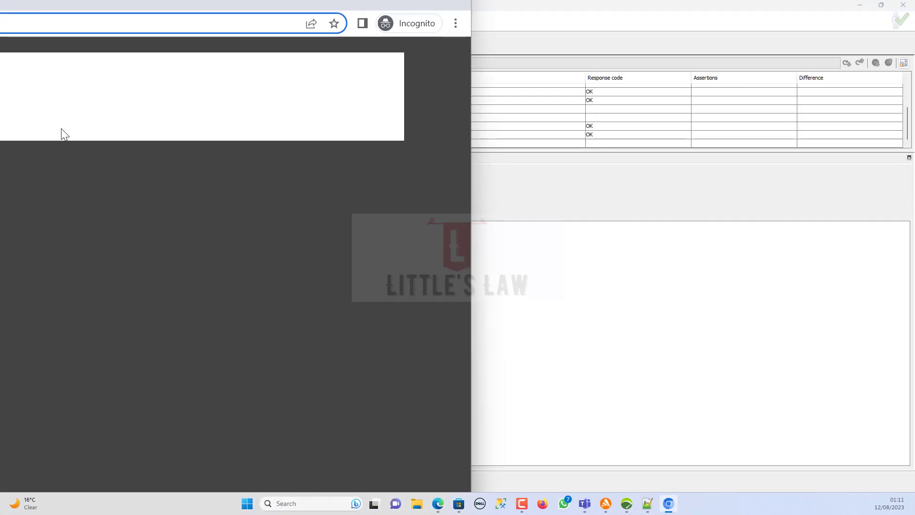
drag(6, 4, 582, 103)
double_click(582, 99)
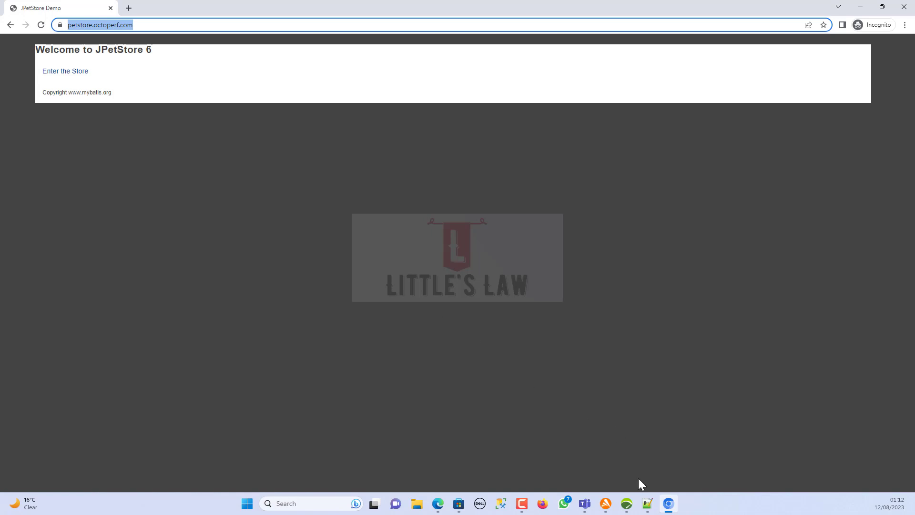
- Back in Check User Path, restore and widen the window, then view transaction 02's ThinkTime result
mouse_move(627, 498)
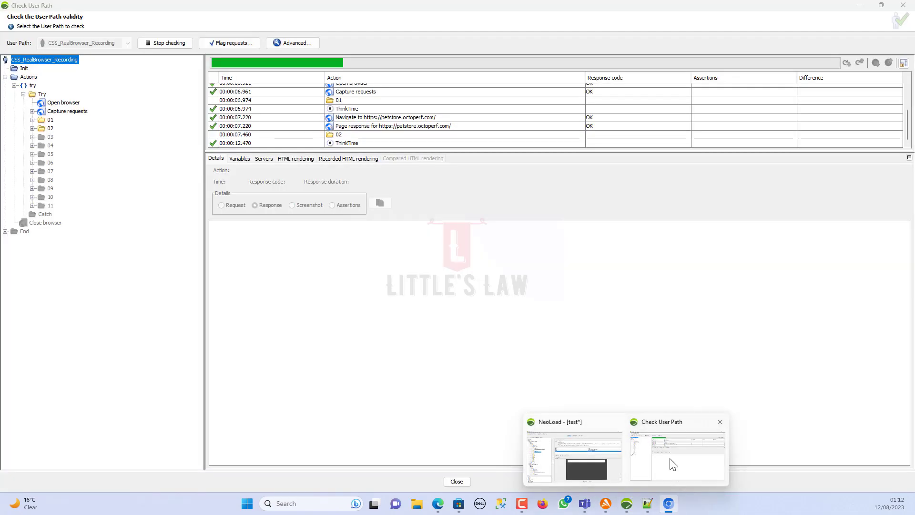
click(673, 465)
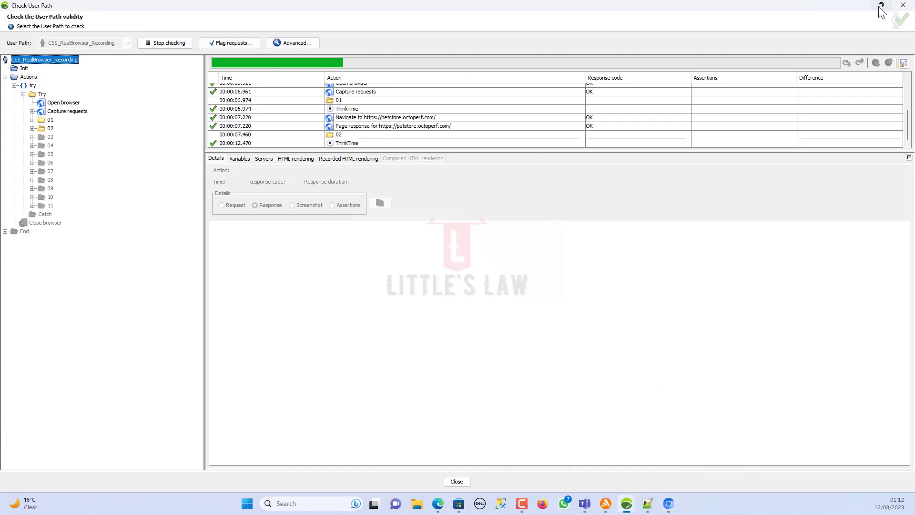
click(882, 6)
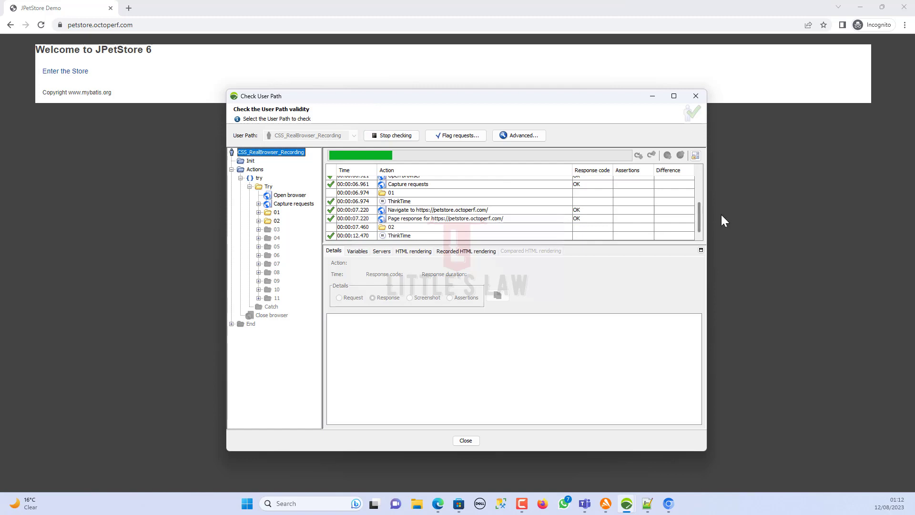
drag(706, 217, 819, 220)
click(483, 228)
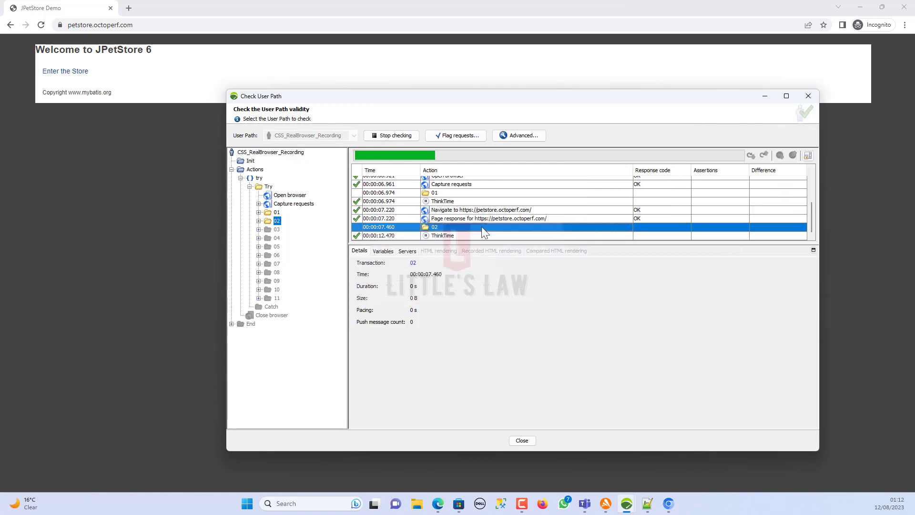
click(468, 233)
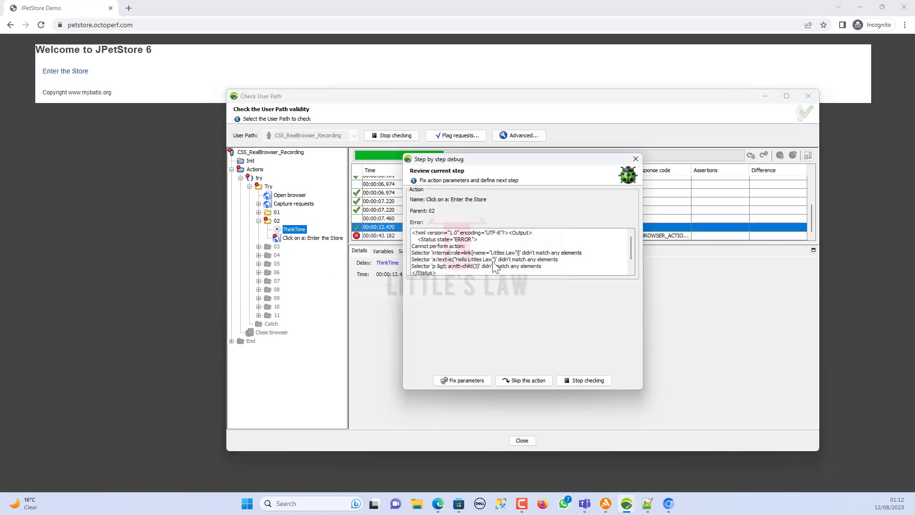
- Read the first and second selectors' no-match messages in the Step by step debug errors
scroll(499, 265, down, 1)
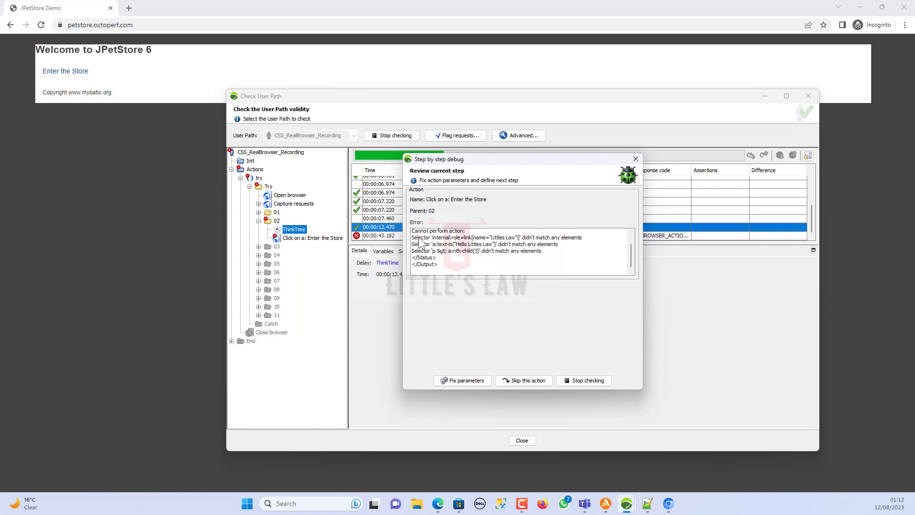
drag(412, 238, 419, 238)
click(526, 247)
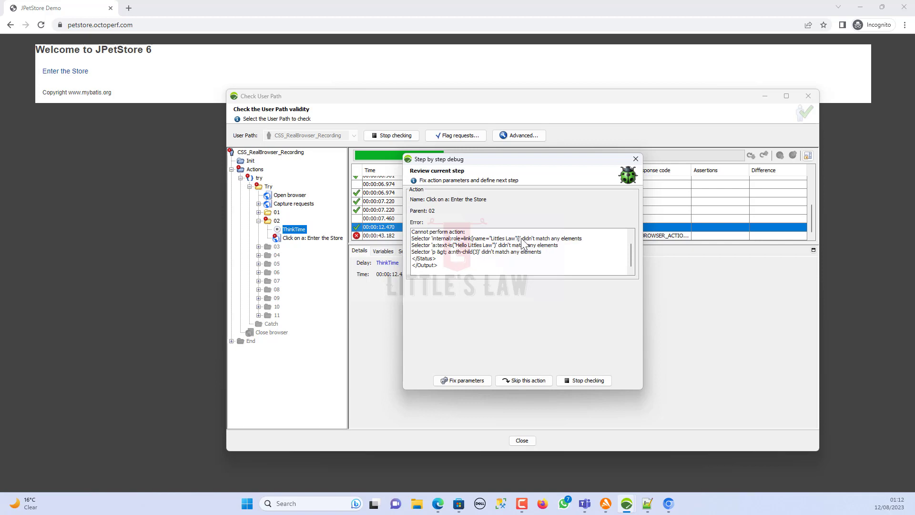
drag(521, 239, 578, 240)
drag(498, 245, 550, 245)
click(486, 257)
- Review the nth-child(3) and Littles Law error details, then stop checking and close the window
drag(462, 256, 478, 258)
click(482, 257)
mouse_move(493, 239)
mouse_down()
mouse_move(500, 249)
mouse_move(494, 245)
mouse_move(525, 241)
mouse_move(482, 248)
mouse_up()
click(457, 258)
click(470, 262)
click(568, 379)
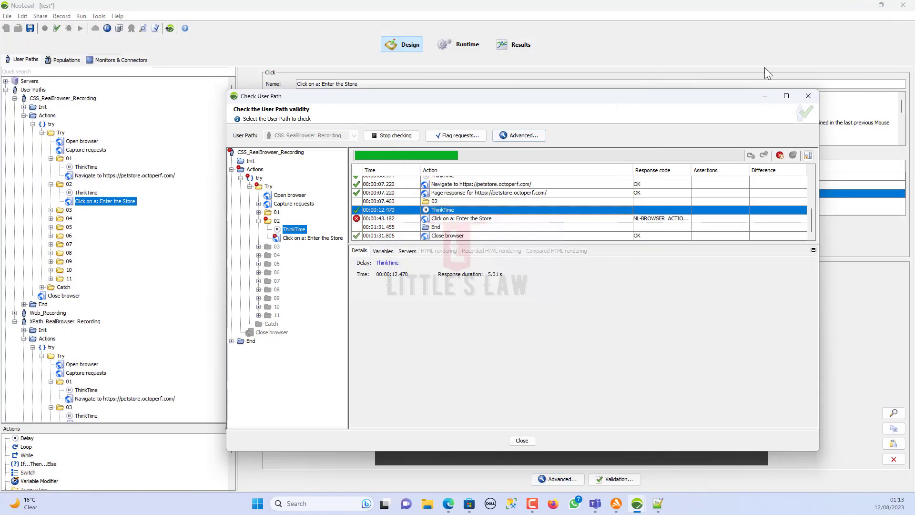
click(807, 97)
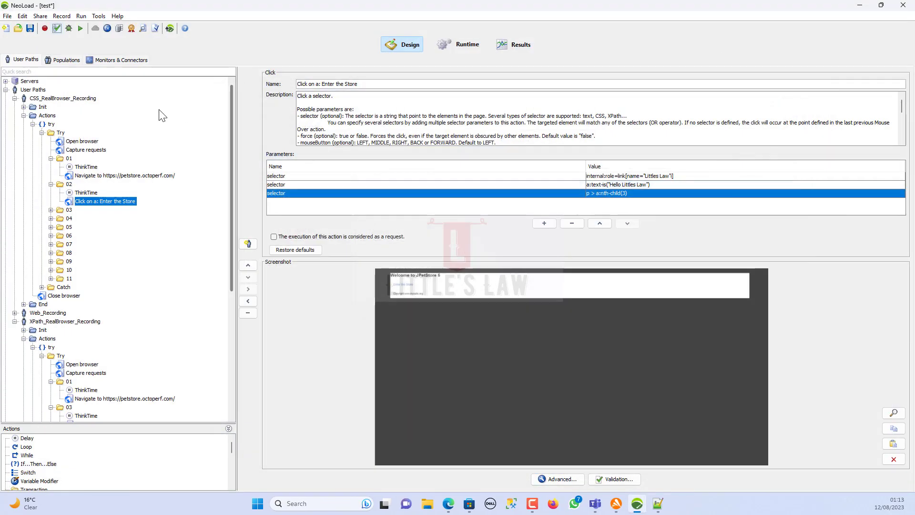
click(51, 210)
click(85, 228)
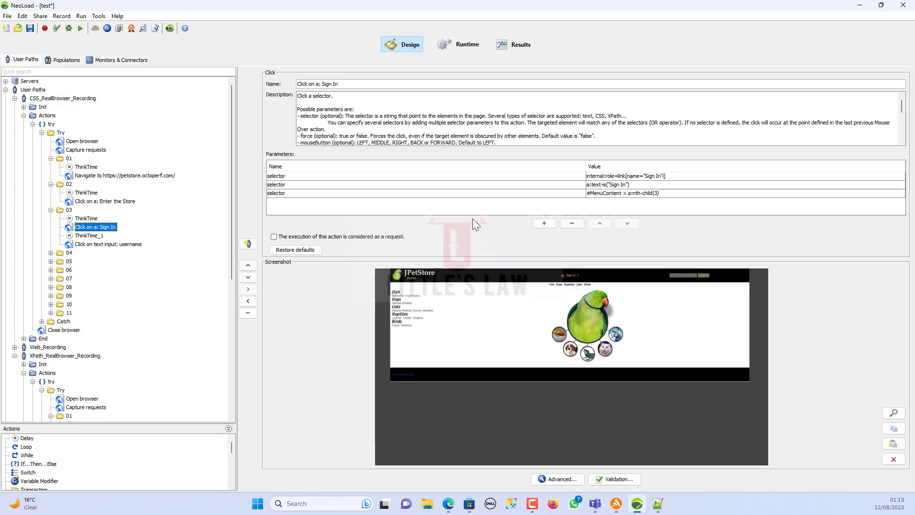
click(643, 196)
click(643, 195)
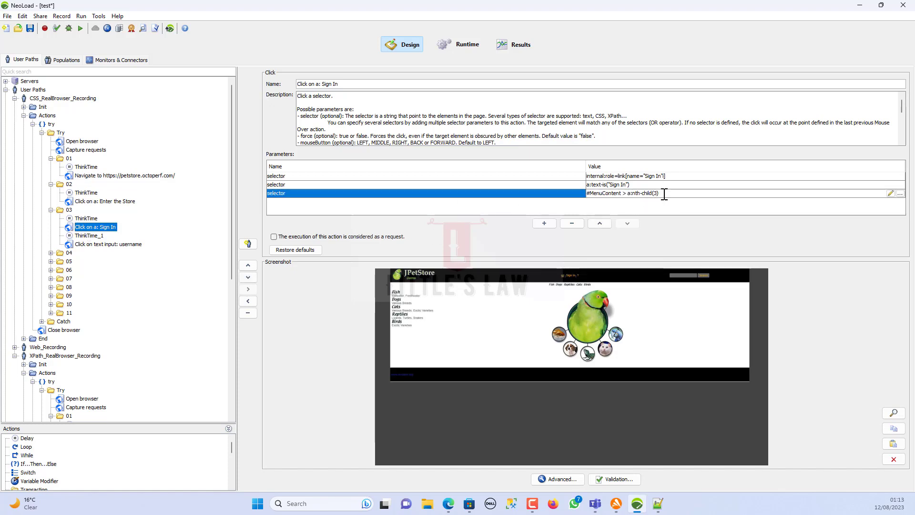
drag(664, 195, 621, 194)
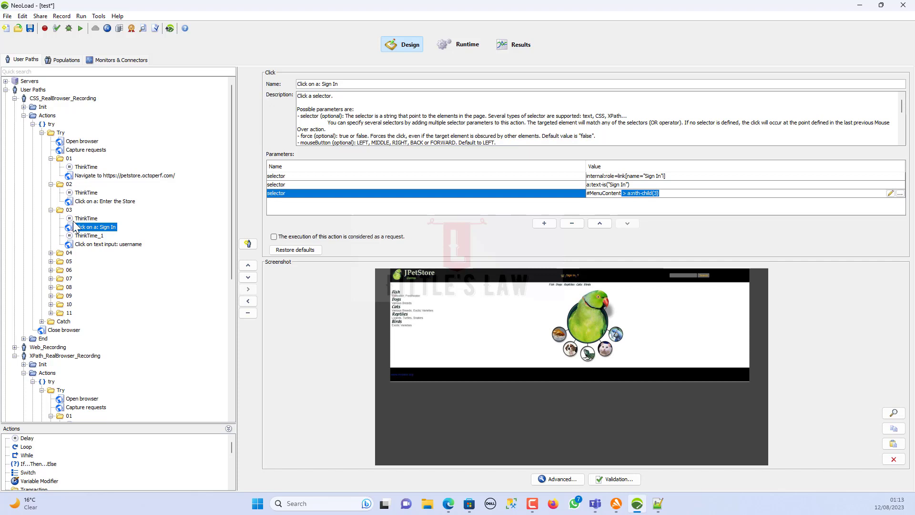
click(95, 244)
double_click(642, 202)
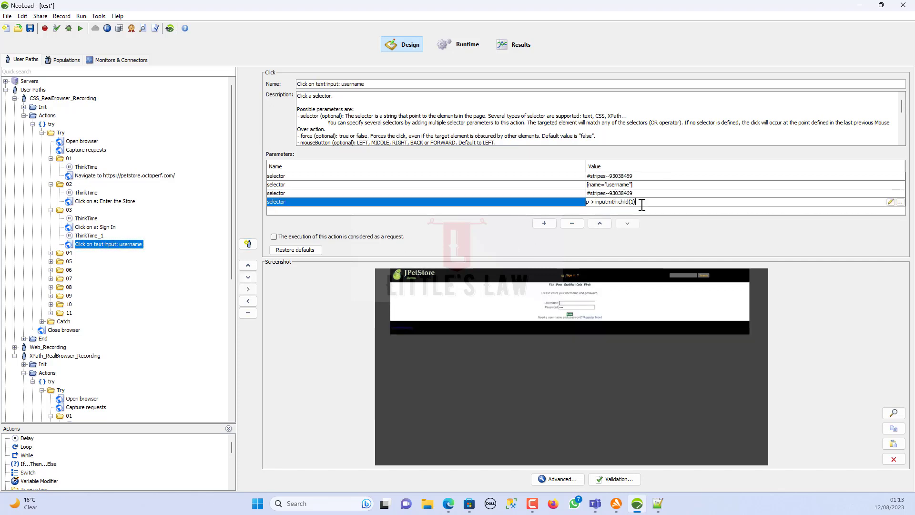
drag(642, 204, 614, 203)
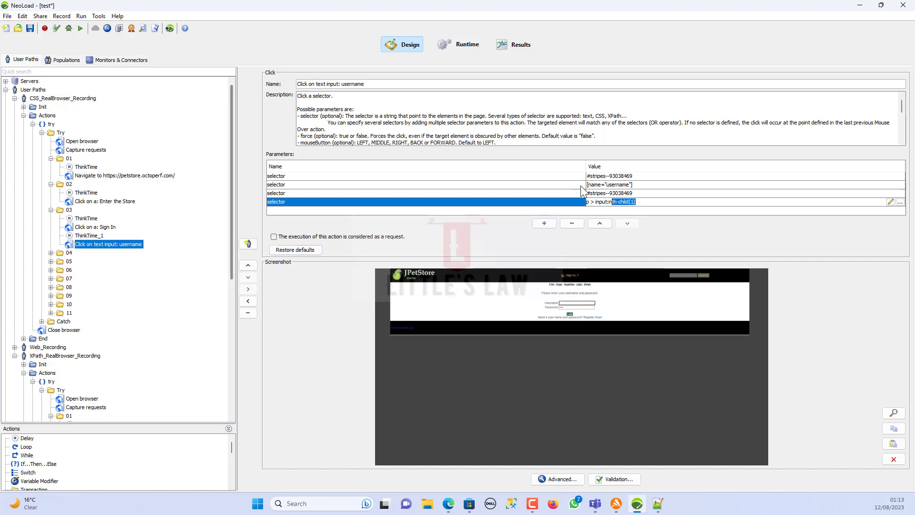
triple_click(638, 202)
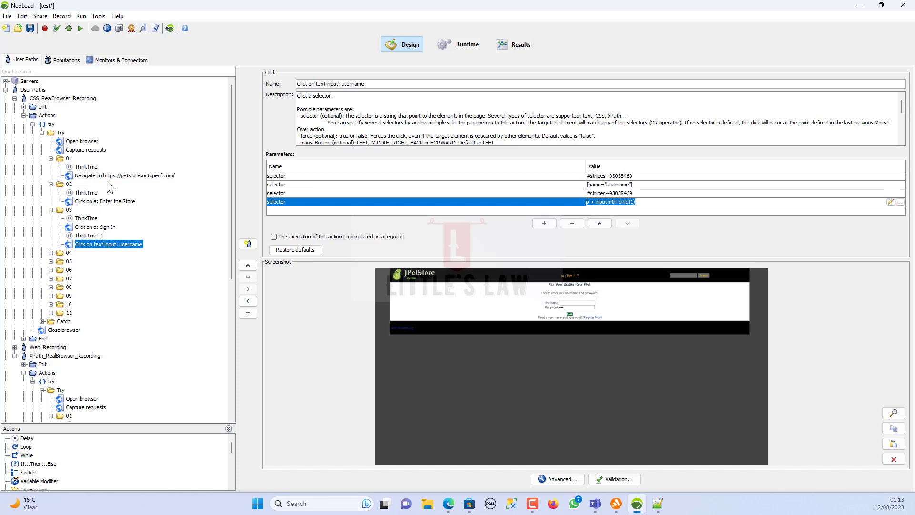
click(107, 201)
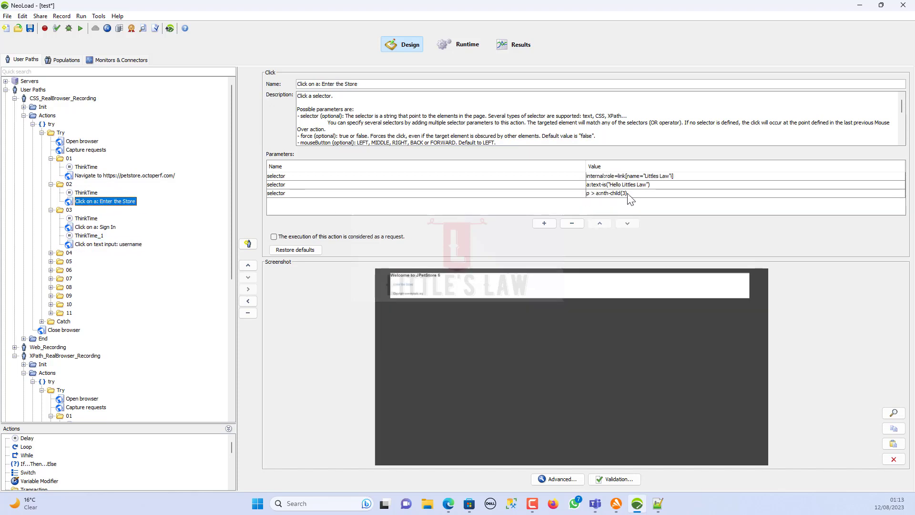
- Change Enter the Store's third selector to p > a:nth-child(1) and save
click(627, 194)
click(626, 193)
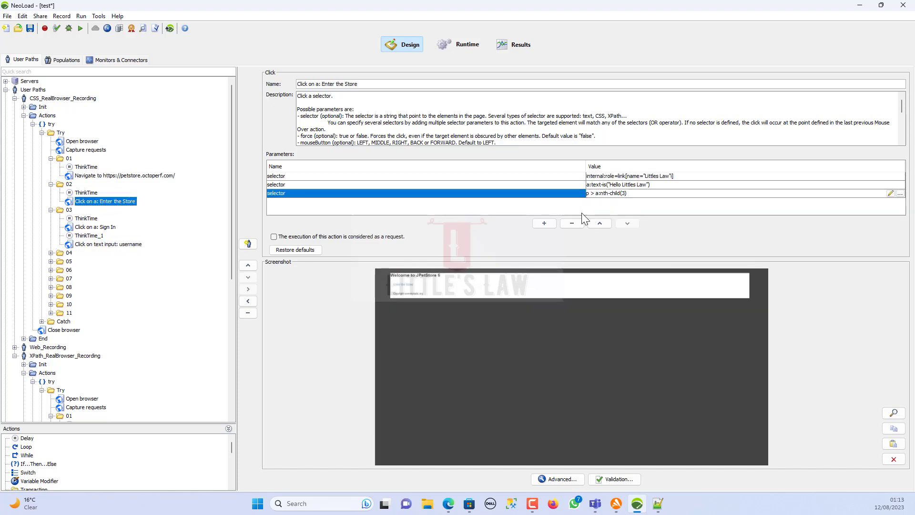
click(28, 29)
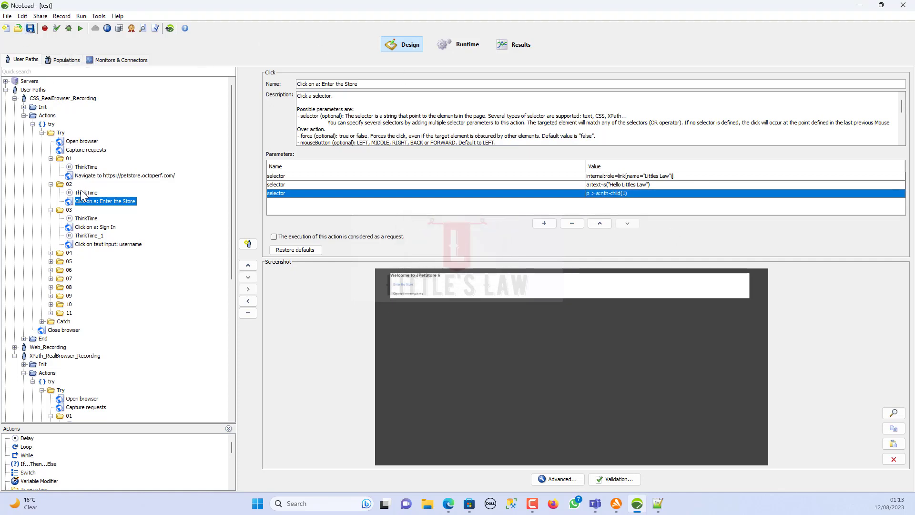
- Count the preceding delay as think time and start checking CSS_RealBrowser_Recording
click(85, 193)
click(293, 183)
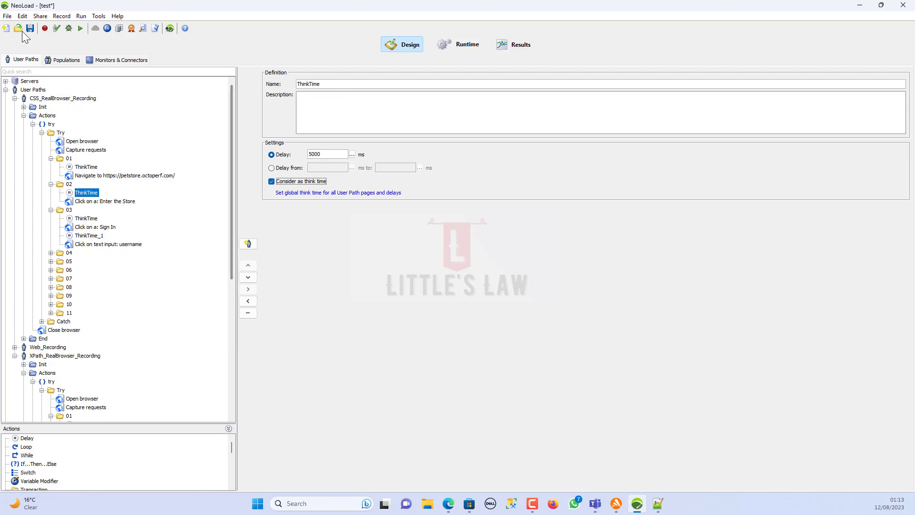
click(56, 29)
click(377, 137)
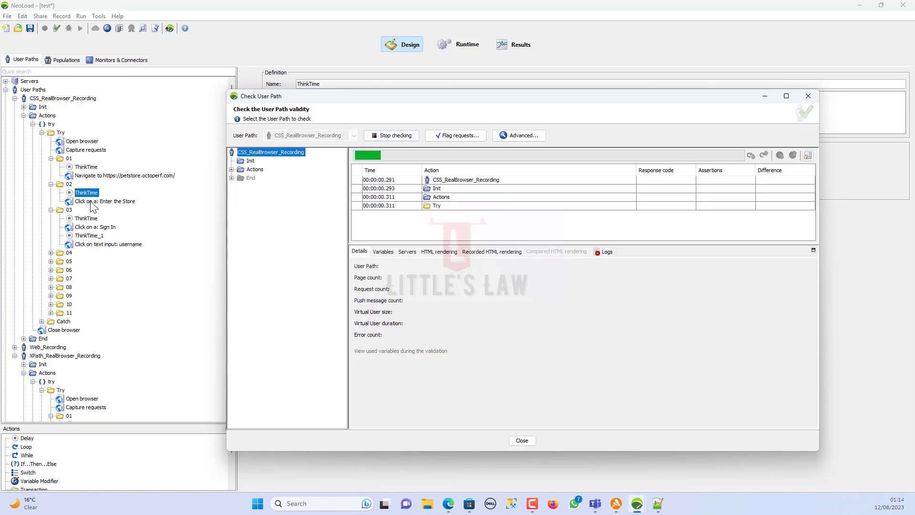
- Show the Enter the Store click's response validation, with assertion_1 requiring 'Element clicked'
click(91, 202)
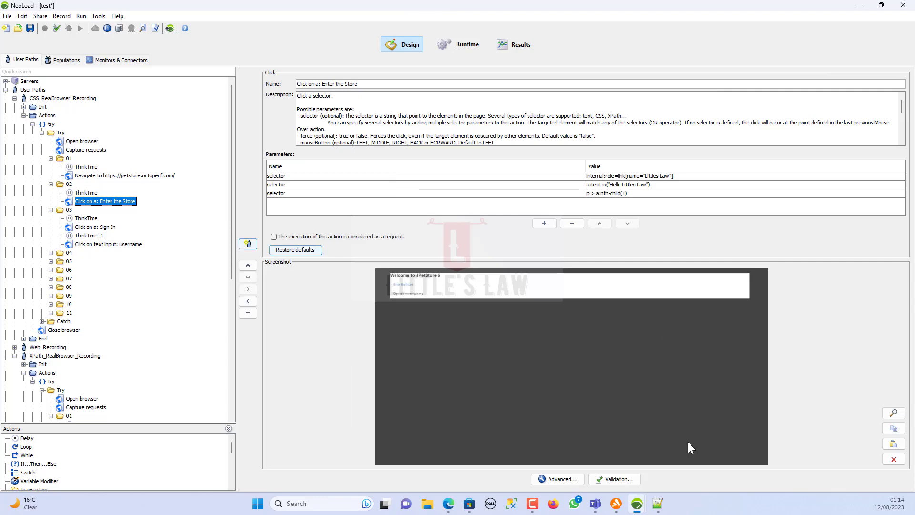
click(616, 479)
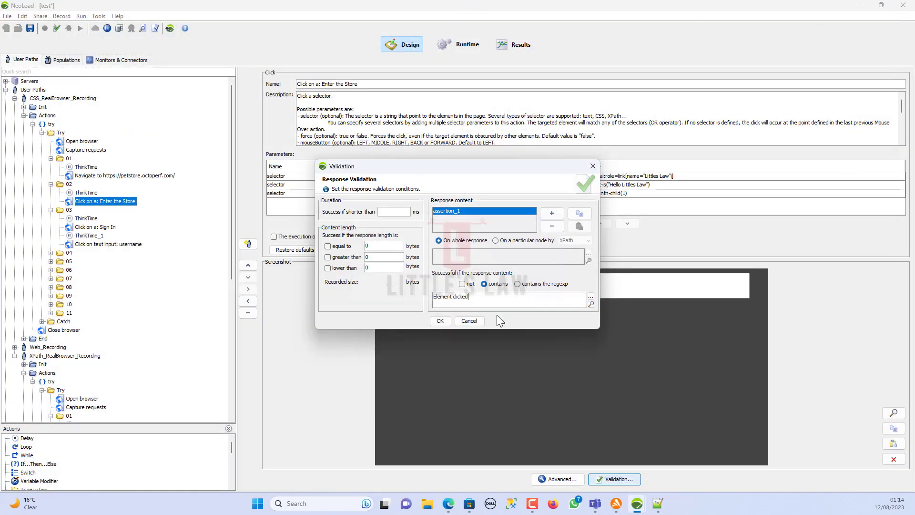
- Rerun the check and inspect transaction 01's Navigate to petstore result under Actions > try > Try
click(440, 320)
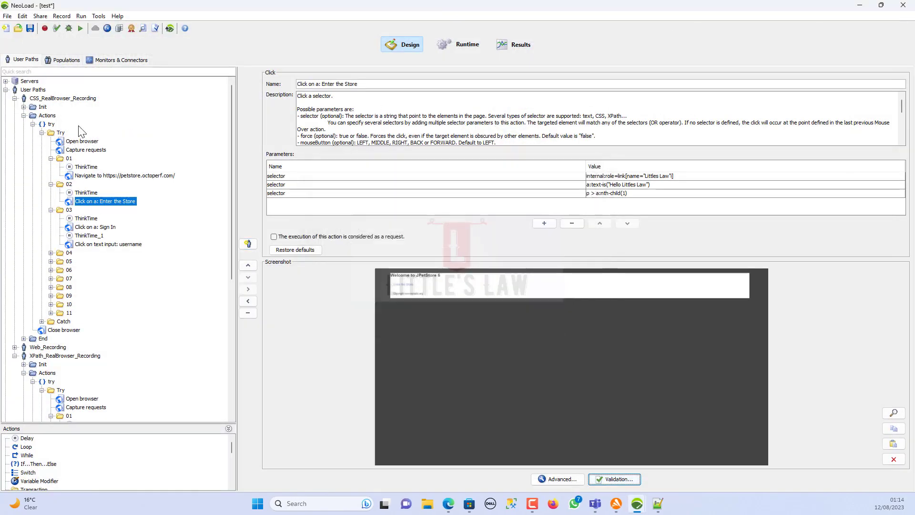
click(56, 28)
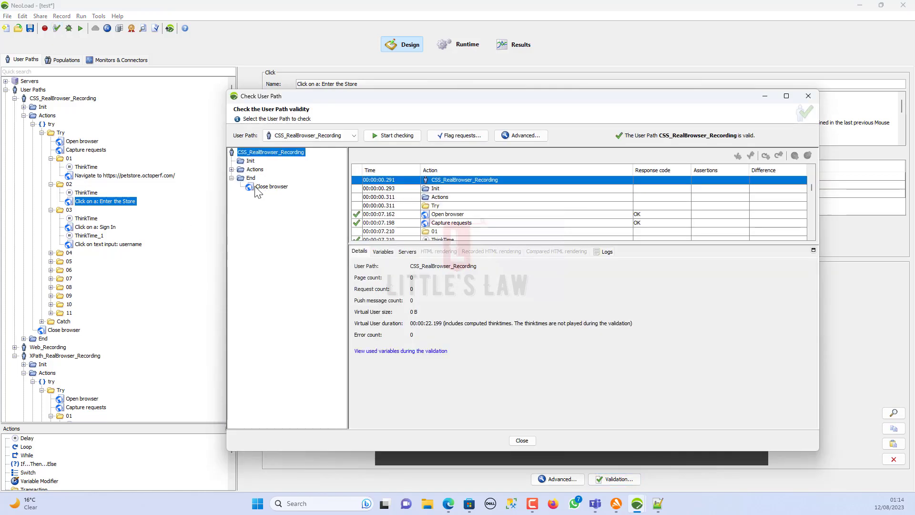
click(231, 169)
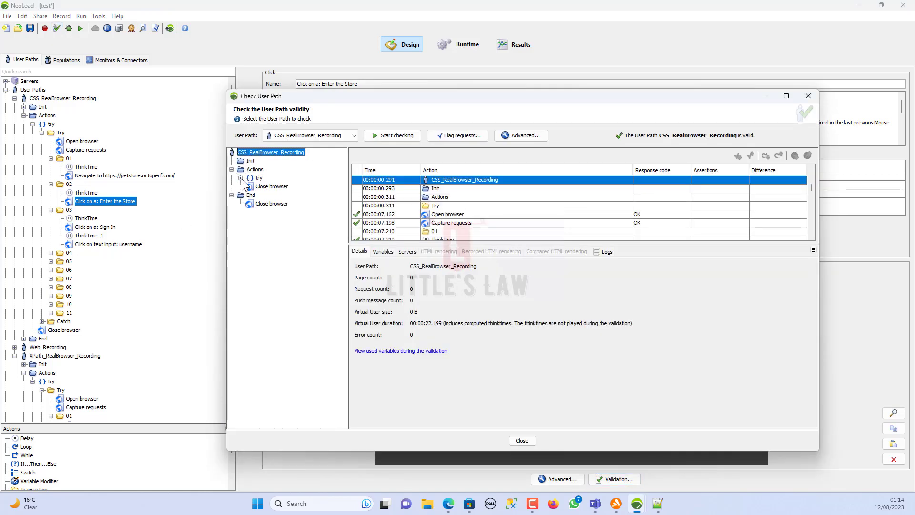
click(241, 177)
click(250, 187)
click(276, 212)
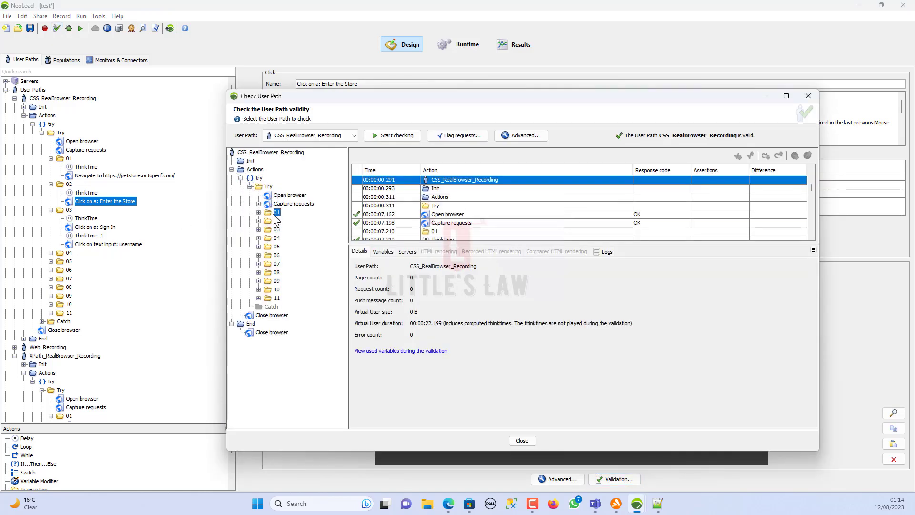
click(259, 213)
click(296, 230)
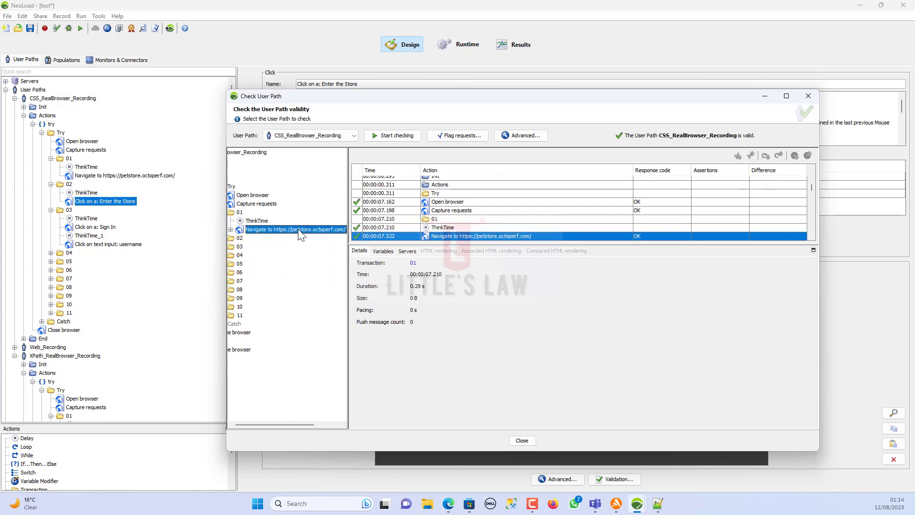
- Inspect transaction 03's Sign In click and transaction 04's username key press results
scroll(425, 368, down, 2)
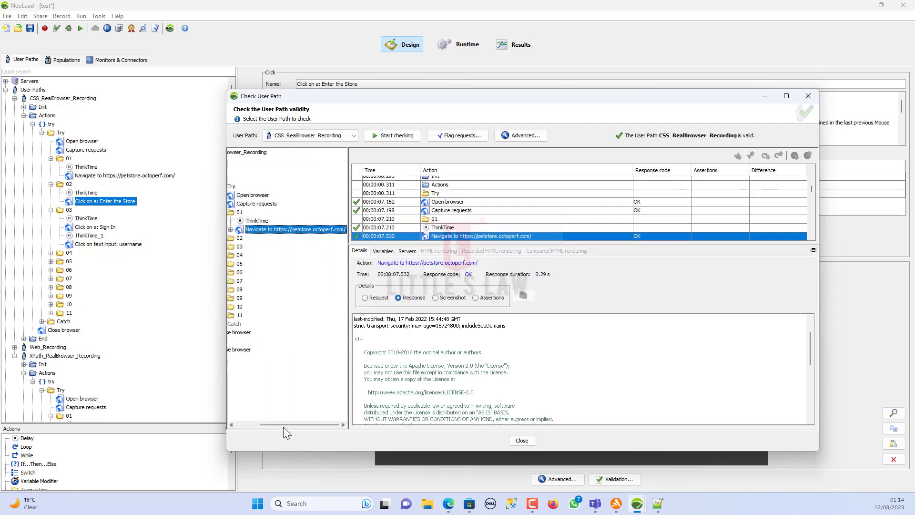
drag(285, 425, 260, 425)
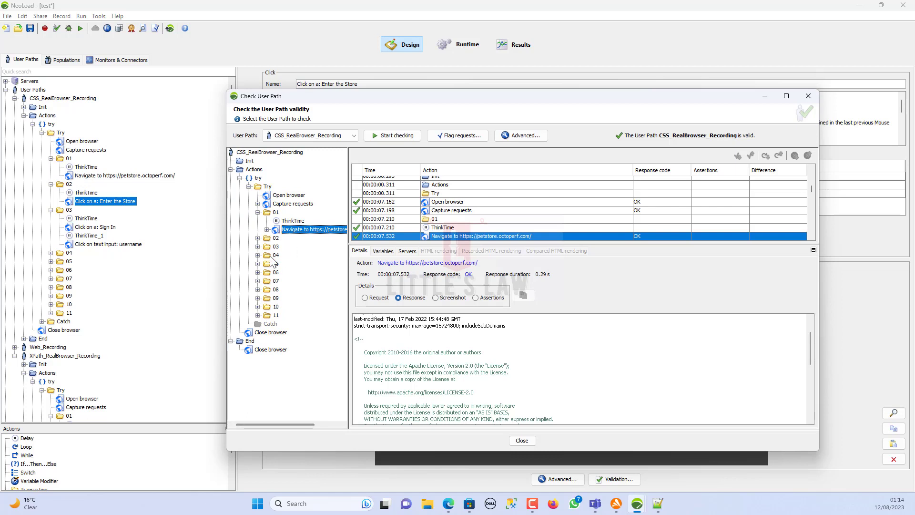
scroll(453, 377, down, 3)
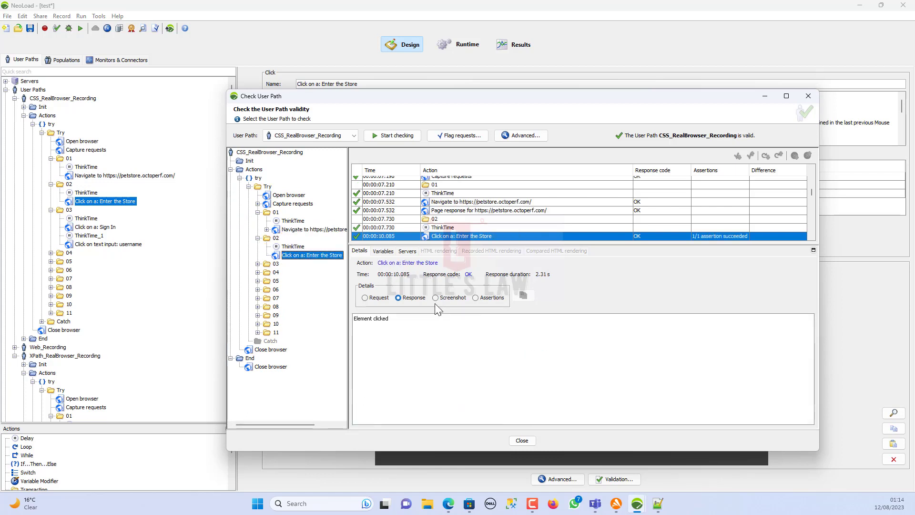
click(257, 264)
click(288, 282)
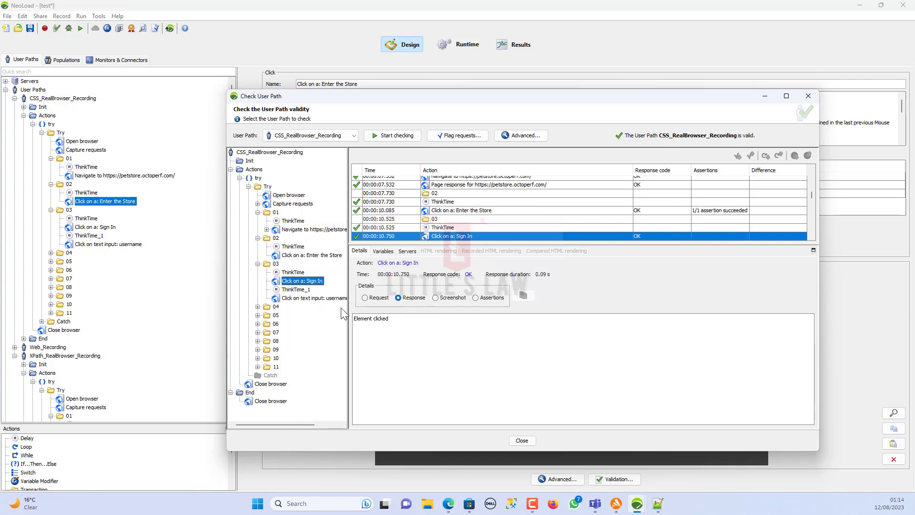
click(256, 308)
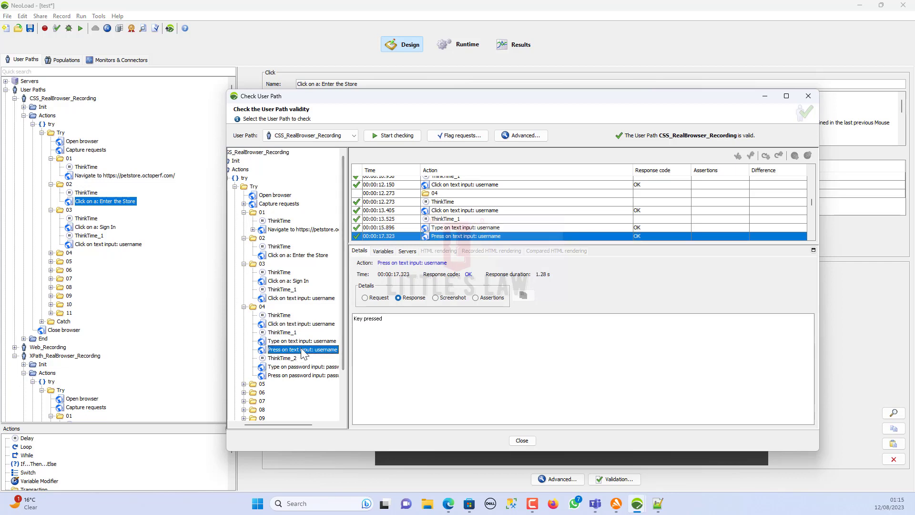
click(291, 351)
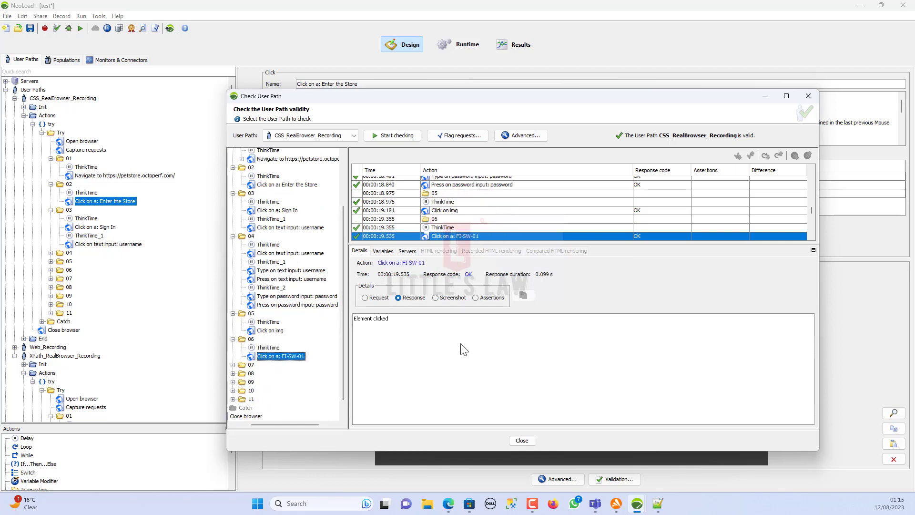
- Inspect the third selectors of the XPath path's Sign In and Username:_Password: clicks
click(523, 440)
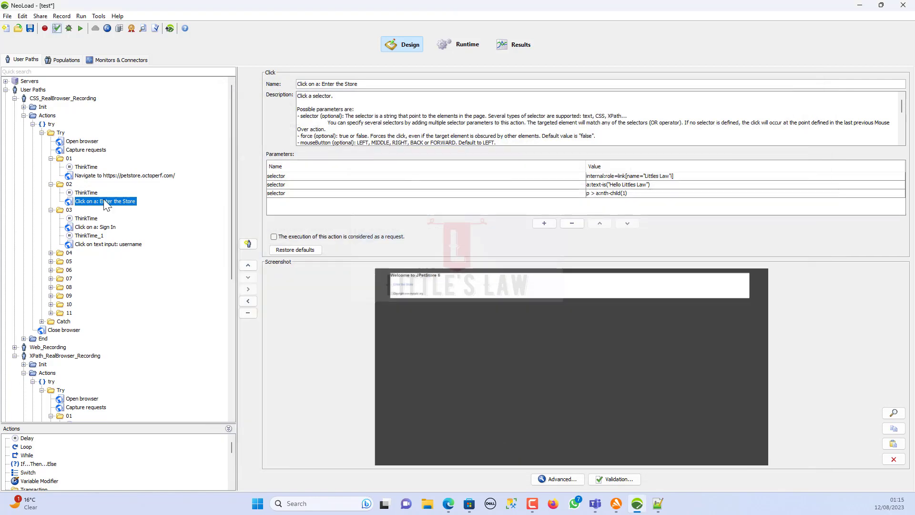
scroll(87, 333, down, 4)
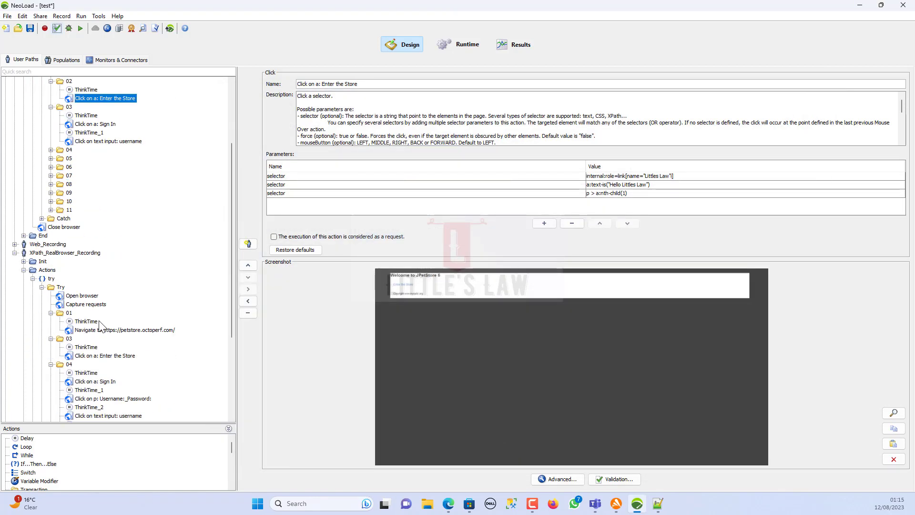
click(94, 382)
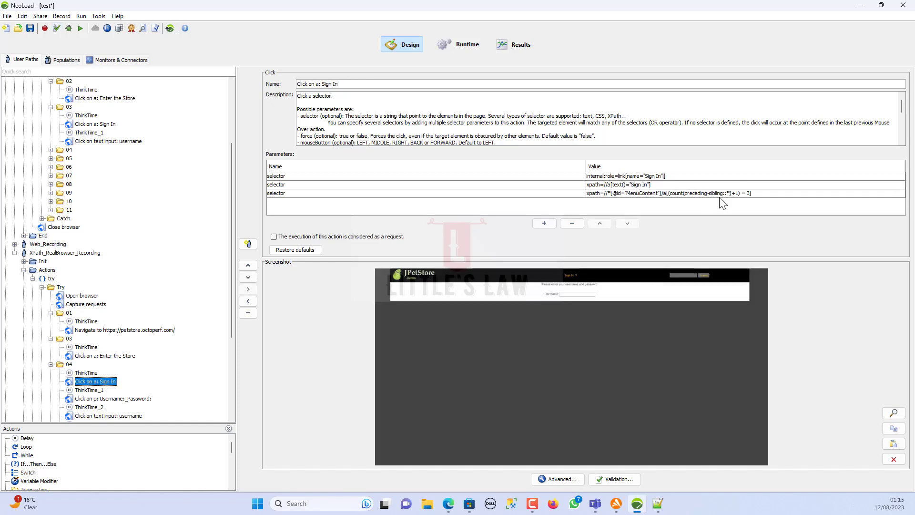
click(694, 194)
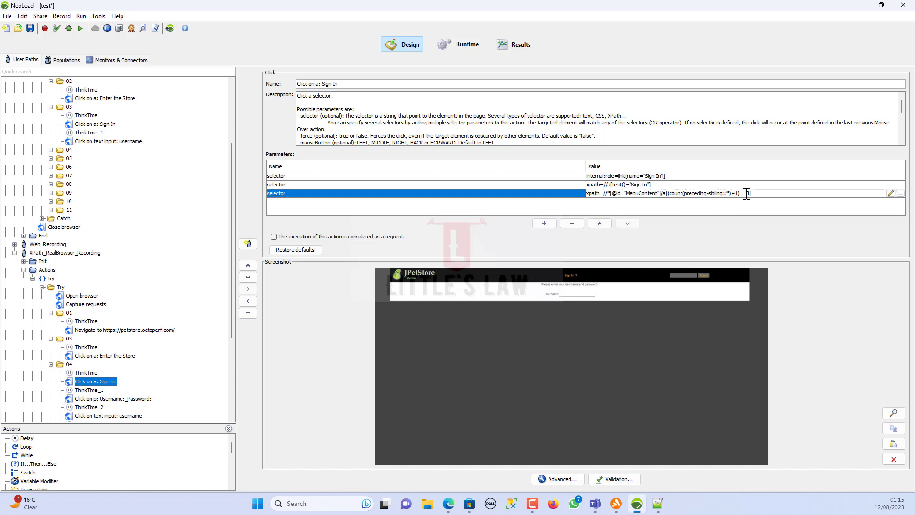
click(100, 398)
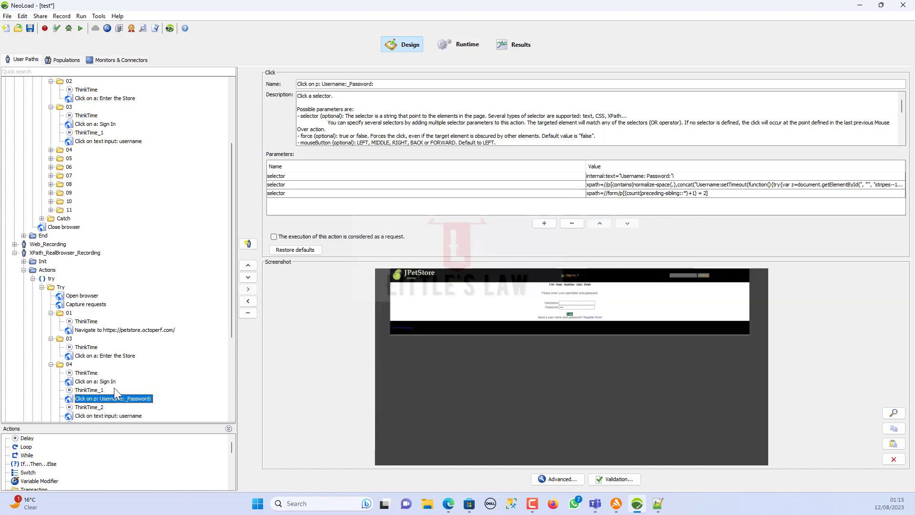
click(705, 195)
double_click(705, 195)
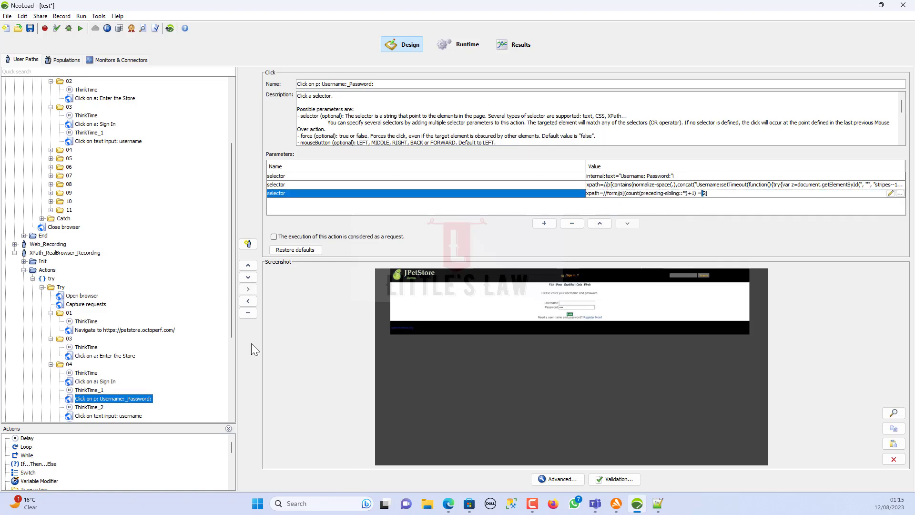
- Review the username click, type and press actions, then save the project
scroll(86, 360, down, 2)
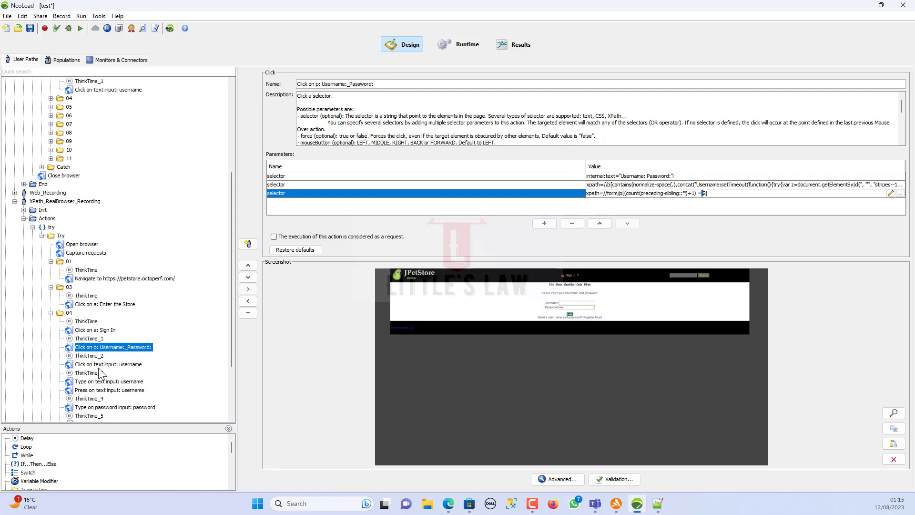
click(102, 365)
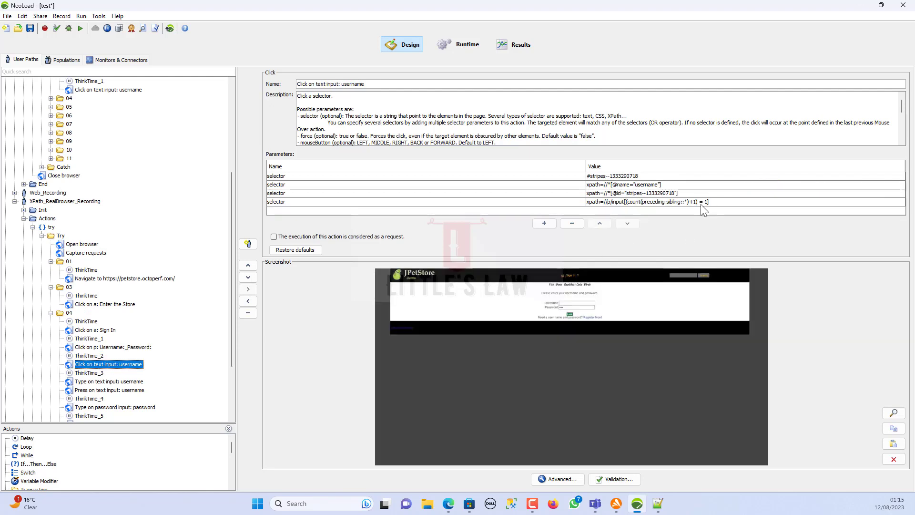
click(119, 383)
click(119, 390)
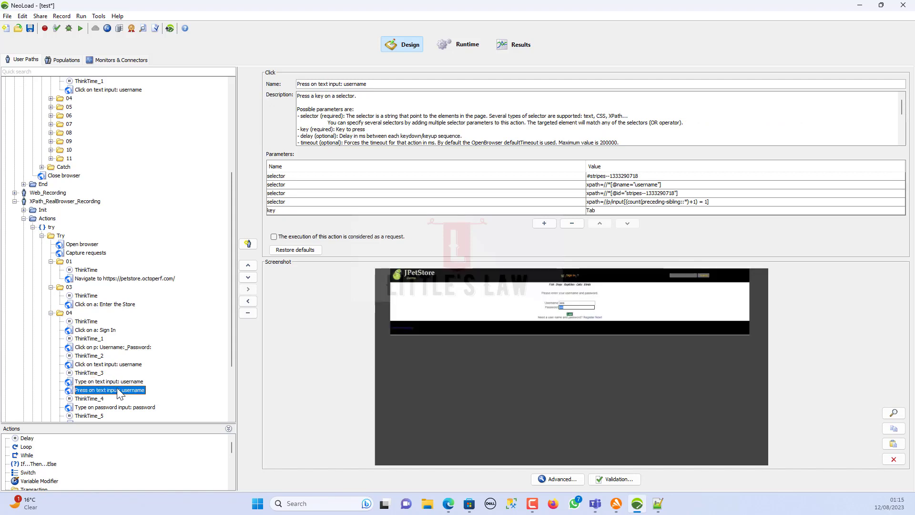
click(30, 28)
click(460, 45)
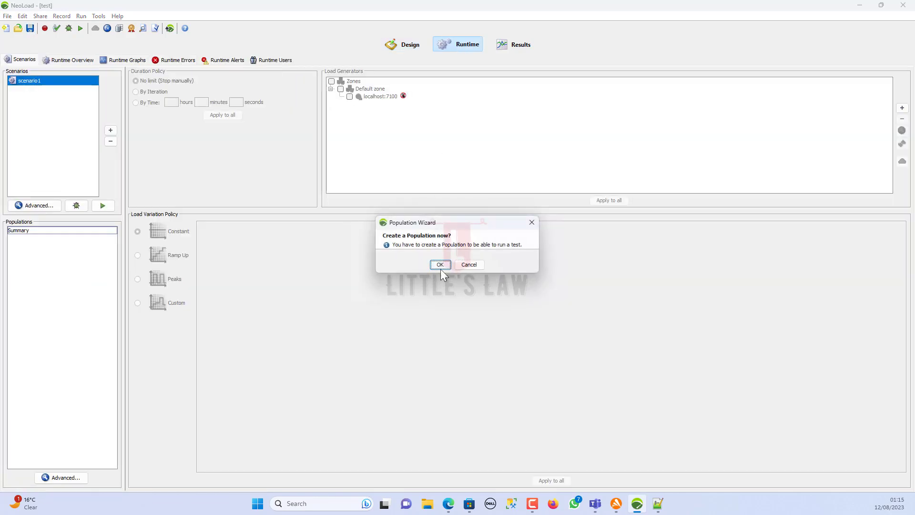
- Create a population from all user paths, then remove Web_Recording from it
click(440, 268)
click(457, 287)
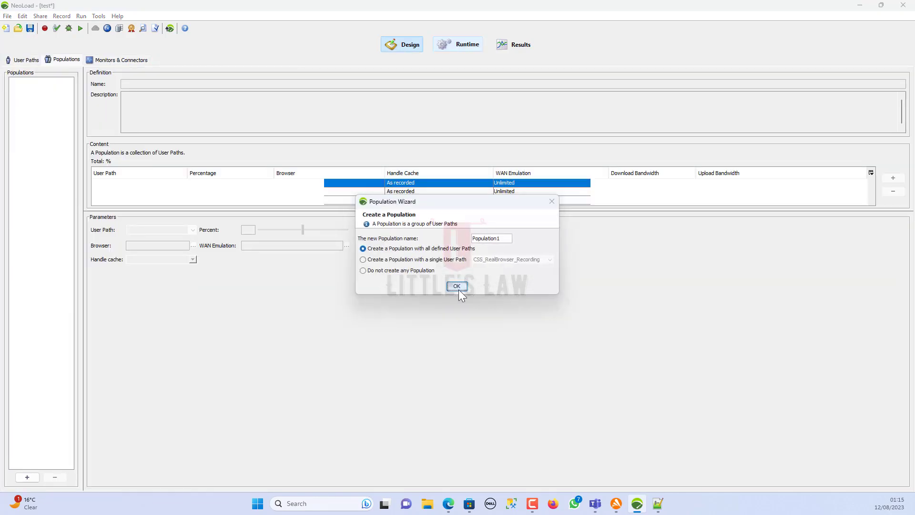
click(139, 192)
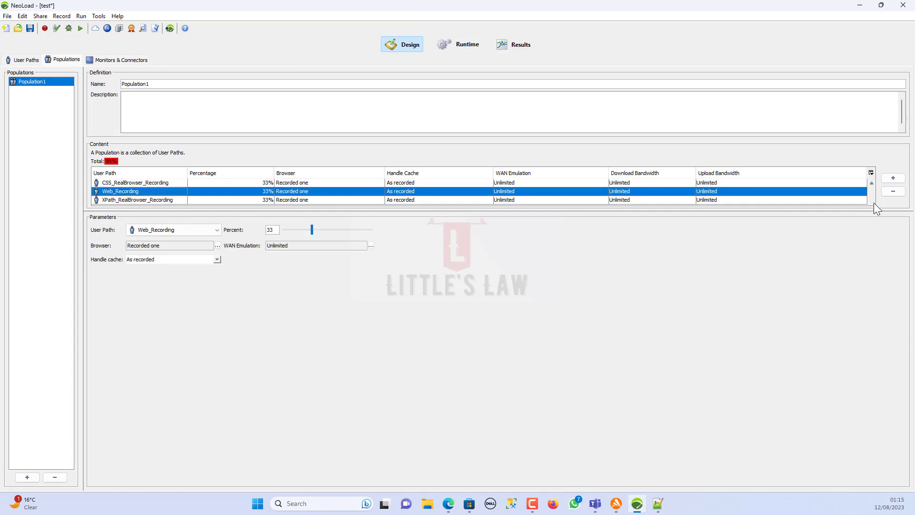
click(893, 192)
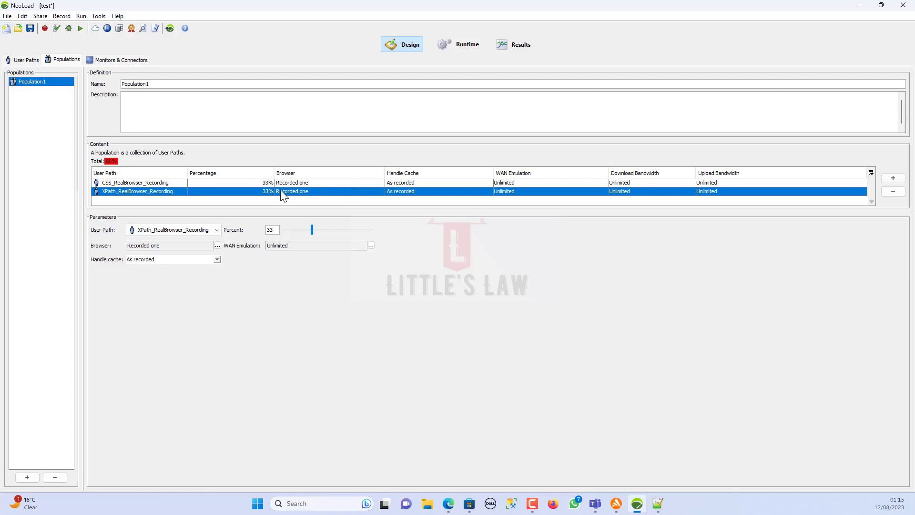
- Set XPath_RealBrowser_Recording and CSS_RealBrowser_Recording to 50% each
double_click(271, 229)
text(50)
click(268, 183)
double_click(276, 229)
text(05)
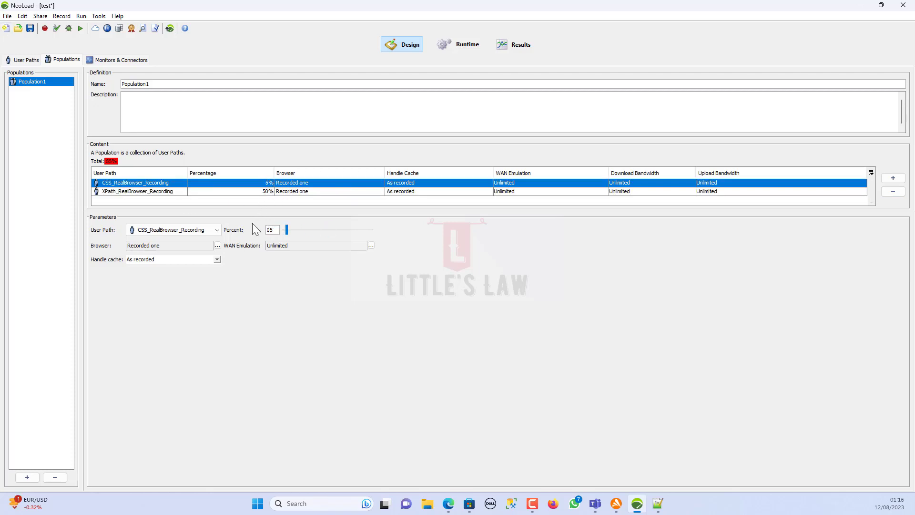
key(BackSpace)
key(BackSpace)
text(50)
click(476, 49)
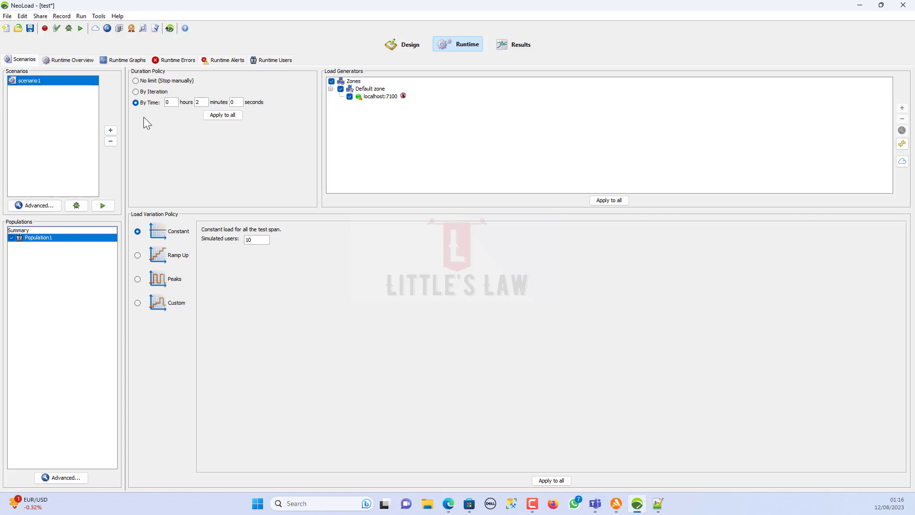
- Try running scenario1, view License Management from the error, then cancel and dismiss it
drag(206, 103, 184, 102)
click(80, 31)
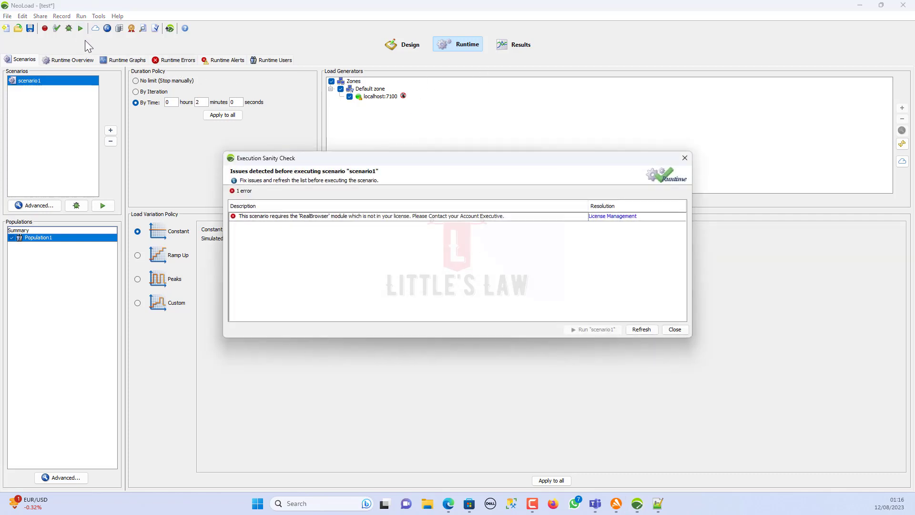
click(613, 219)
click(614, 218)
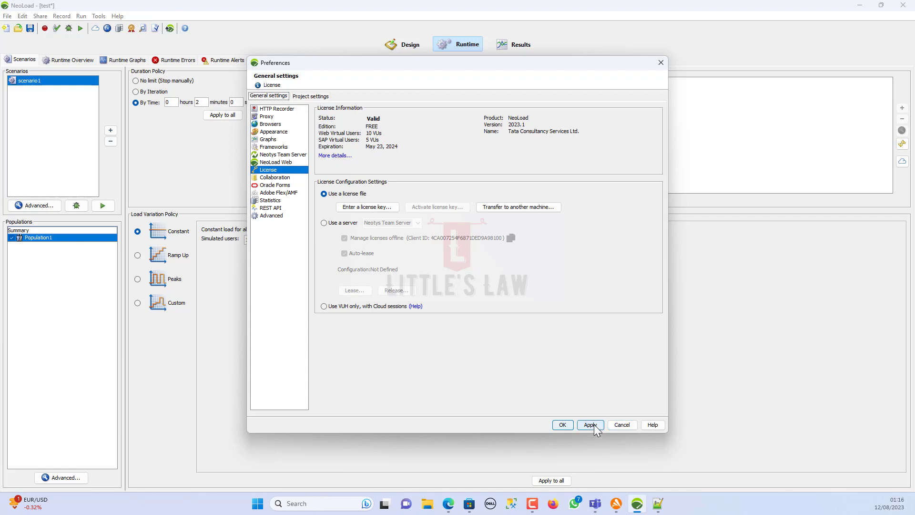
click(620, 424)
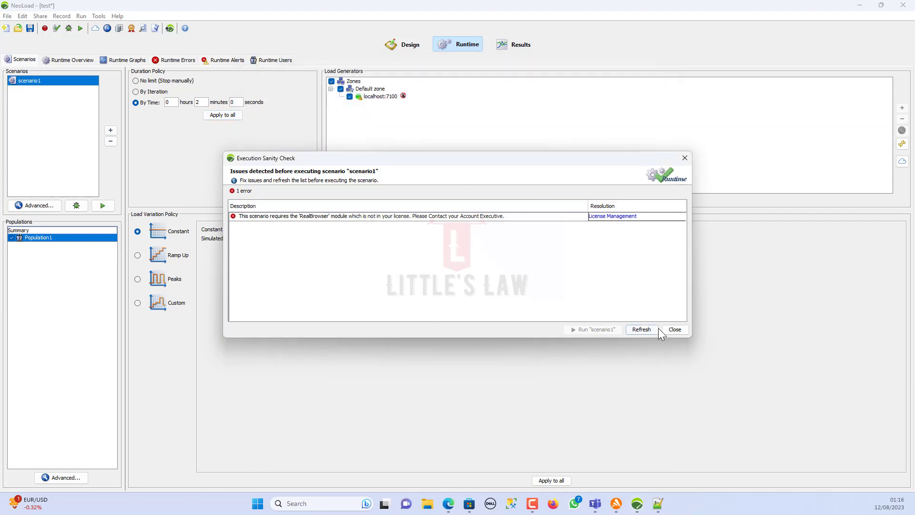
click(671, 330)
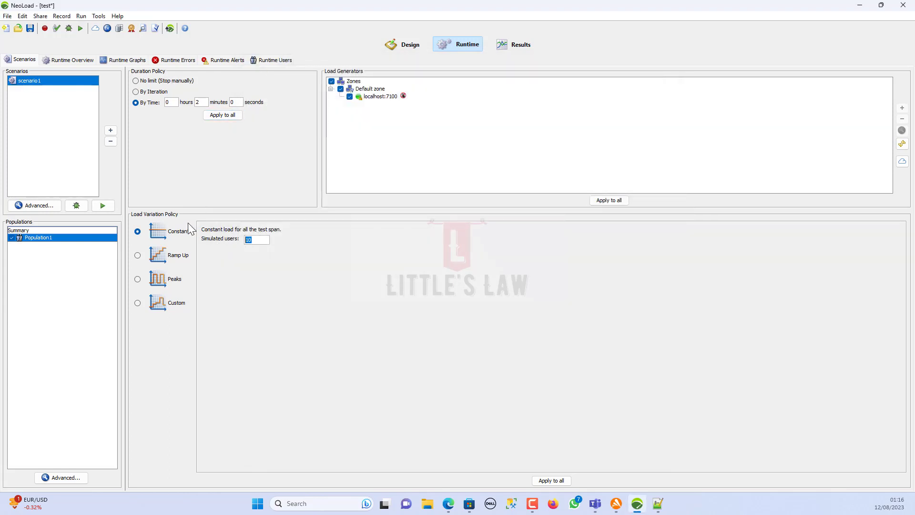
- Set Simulated users to 1 and rerun scenario1, closing the repeated licence sanity-check error
text(1)
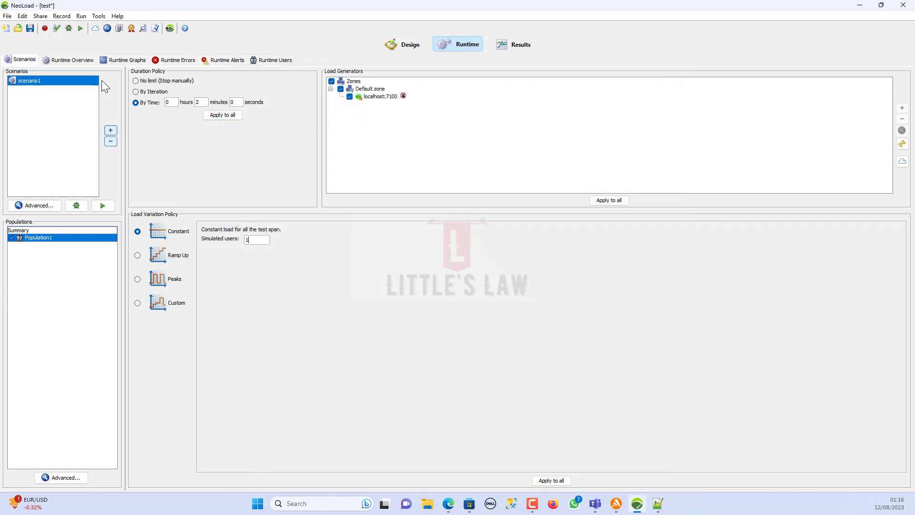
double_click(256, 240)
text(2)
click(81, 29)
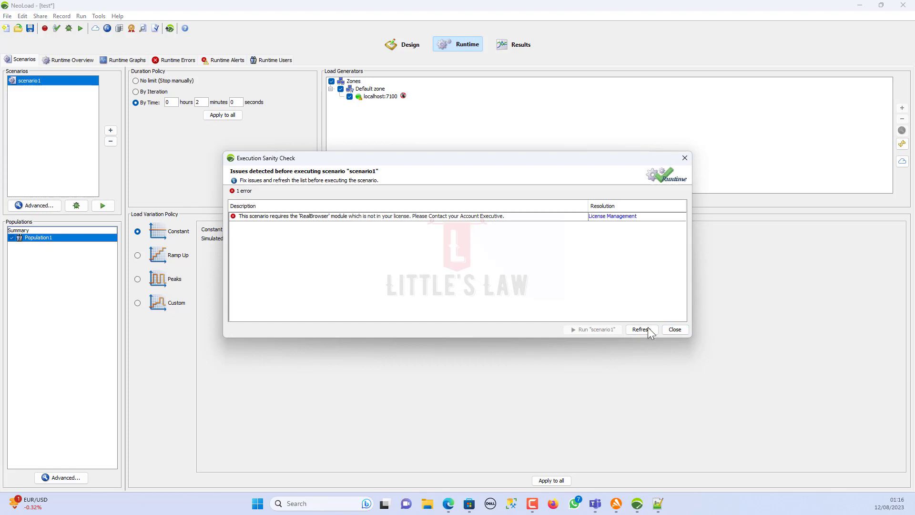
click(673, 330)
drag(248, 241, 233, 241)
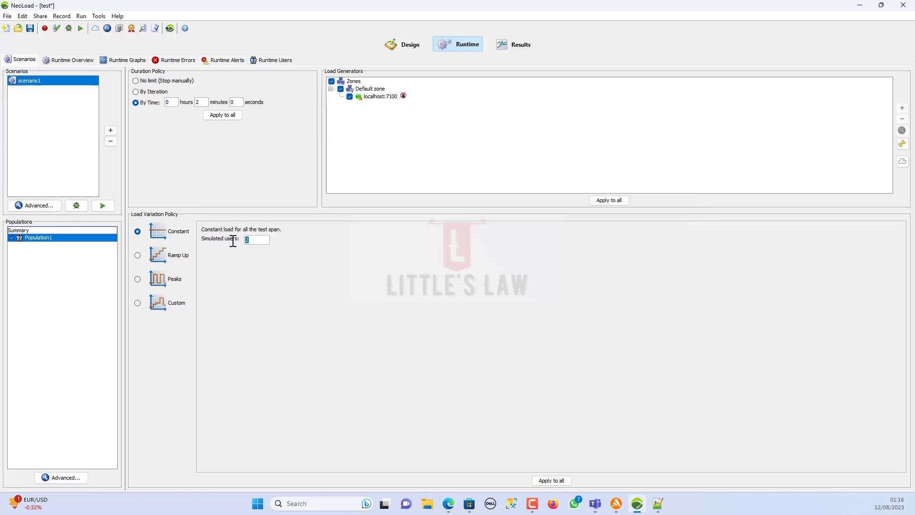
text(1)
click(81, 29)
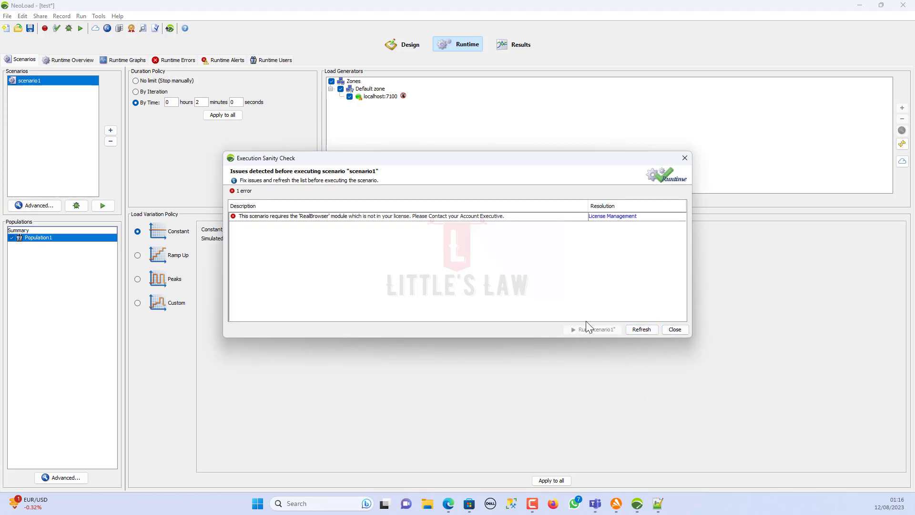
click(679, 331)
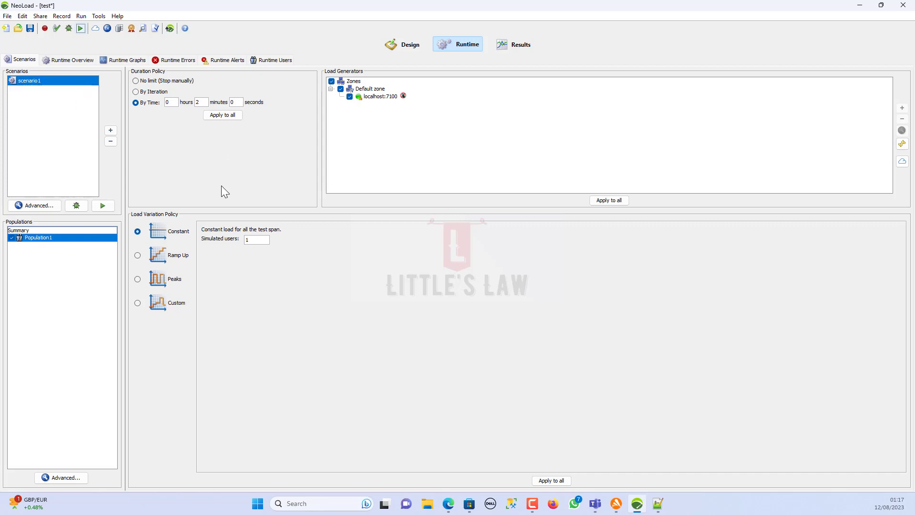
- Go back to Design and show the User Paths tree with the XPath path's username steps
click(408, 45)
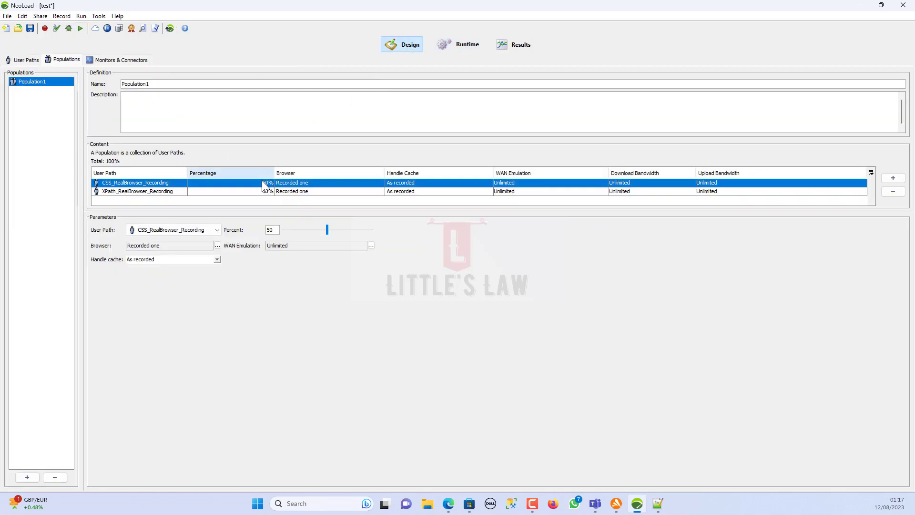
click(23, 60)
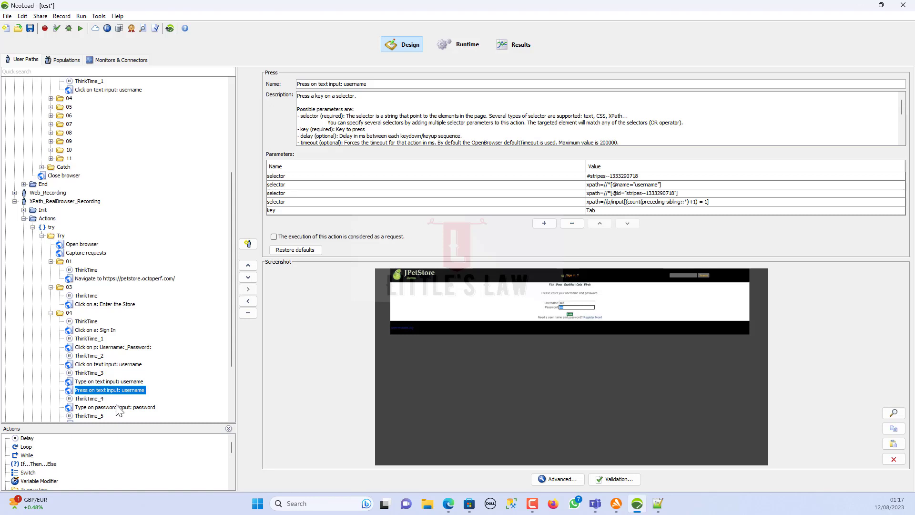
- Validate XPath_RealBrowser_Recording and check folder 07's FI-SW-01 click returned Element clicked
click(57, 29)
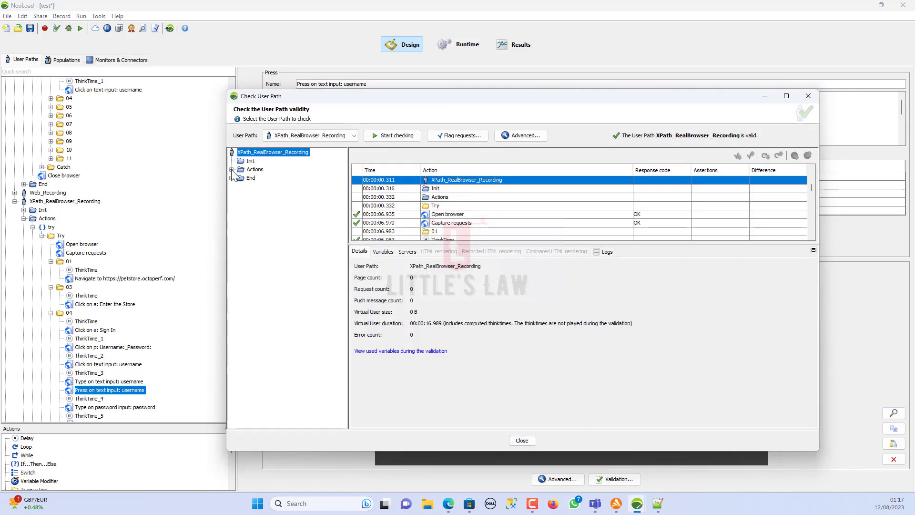
click(232, 169)
click(241, 178)
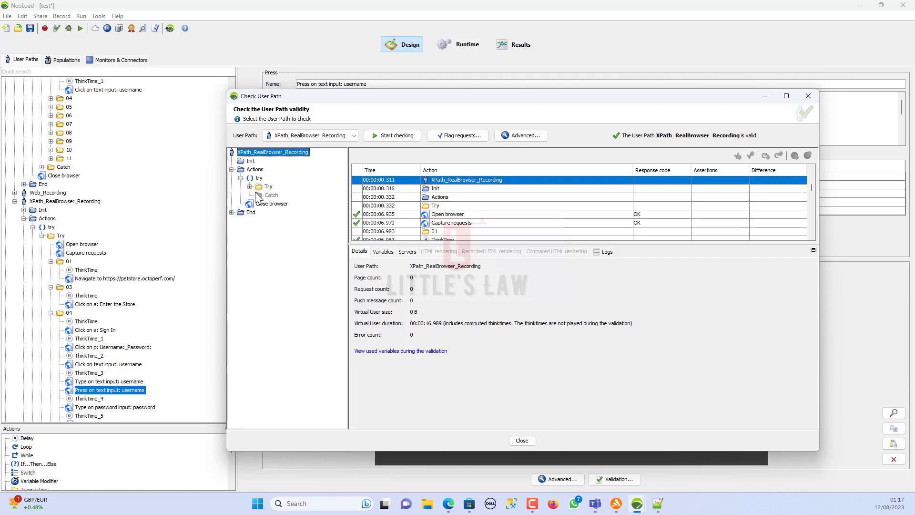
click(250, 186)
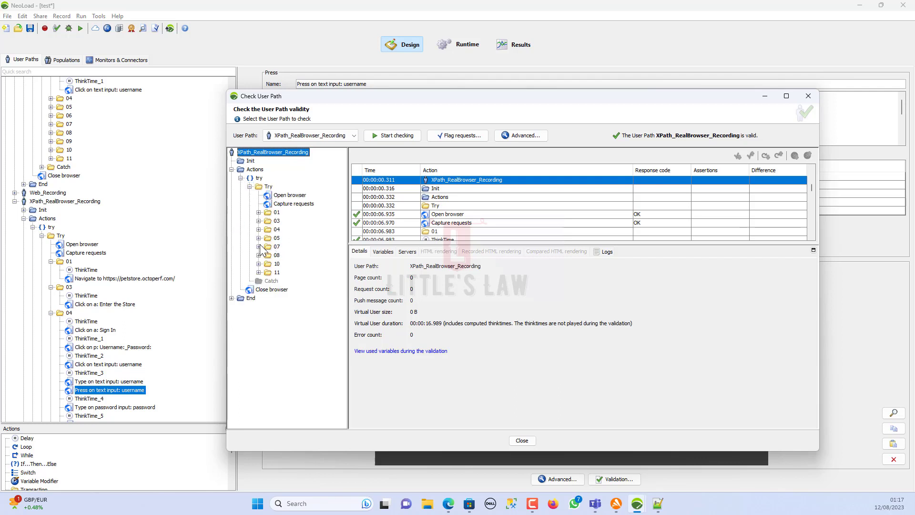
click(259, 247)
click(293, 264)
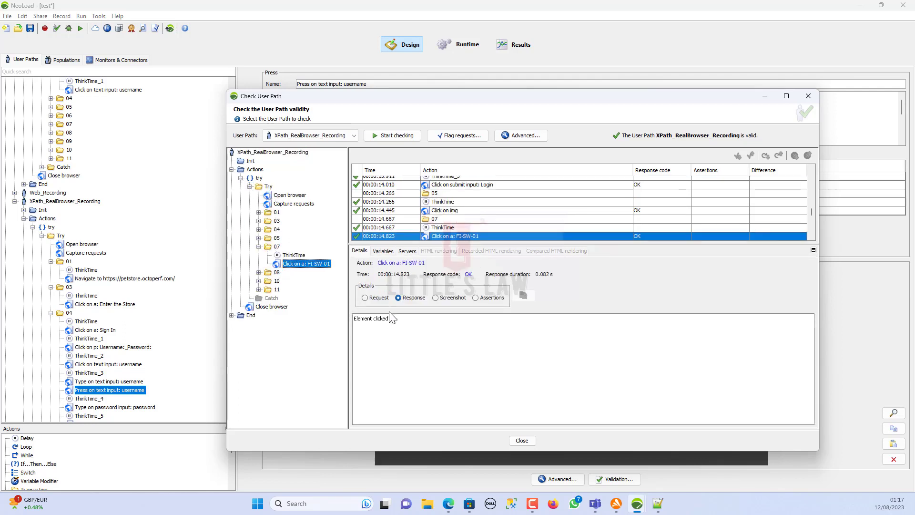
drag(408, 327, 326, 311)
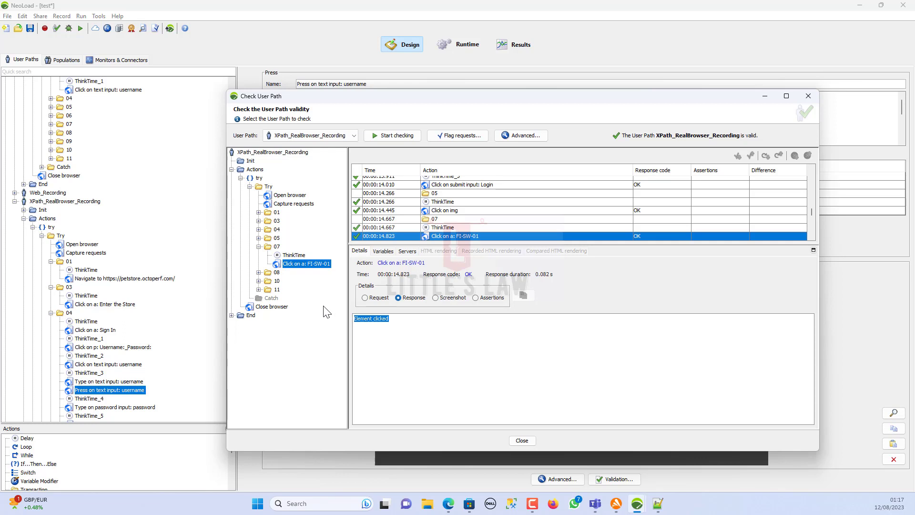
- Confirm folder 08's Proceed to Checkout click returned Element clicked, then view and cancel Advanced parameters
click(258, 272)
click(296, 306)
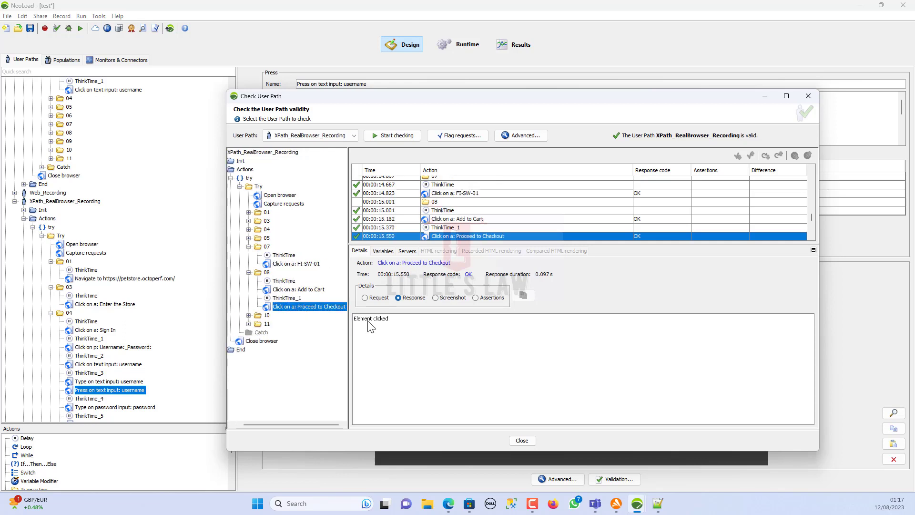
drag(369, 327, 317, 327)
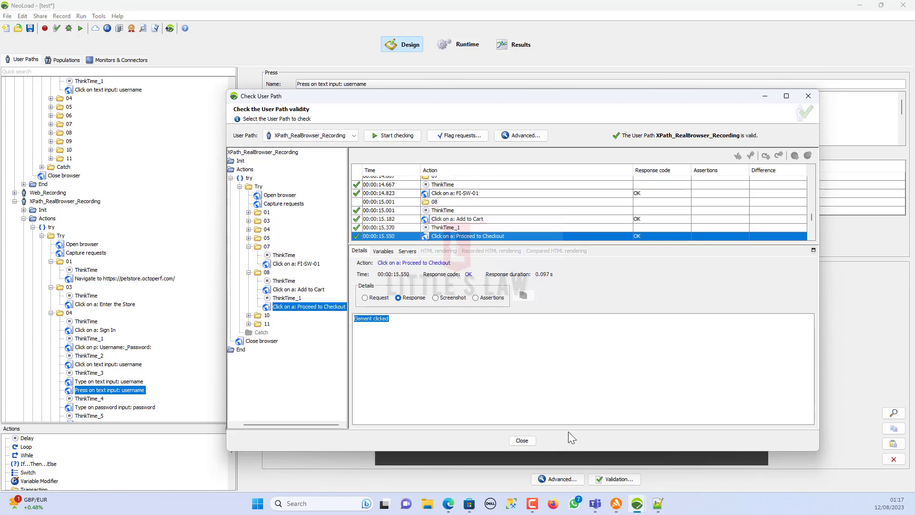
click(518, 138)
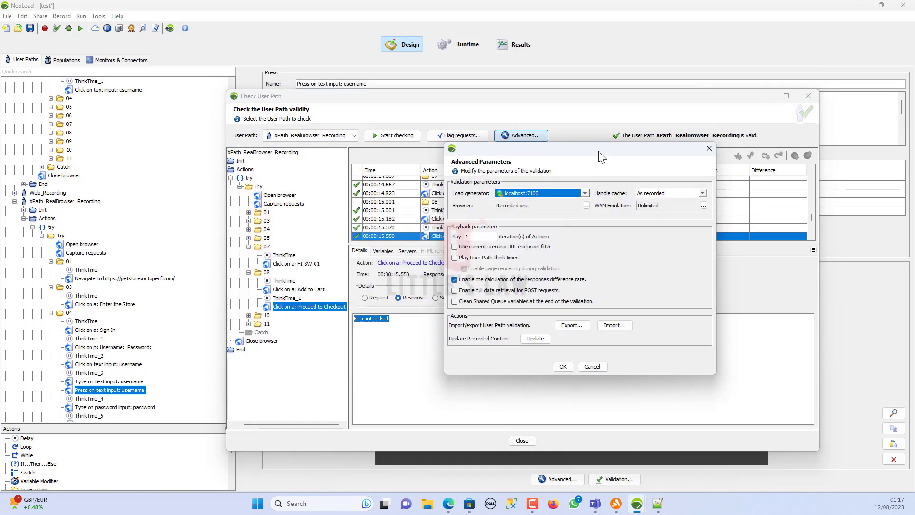
click(596, 368)
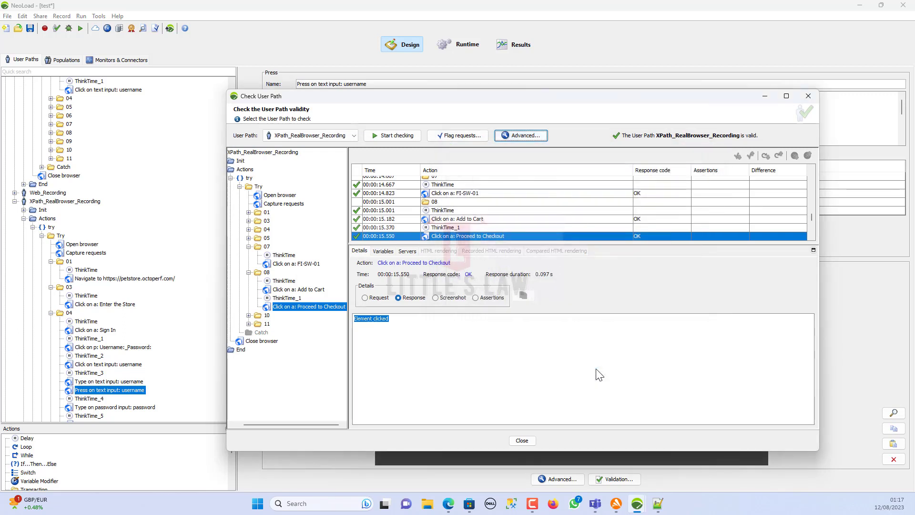